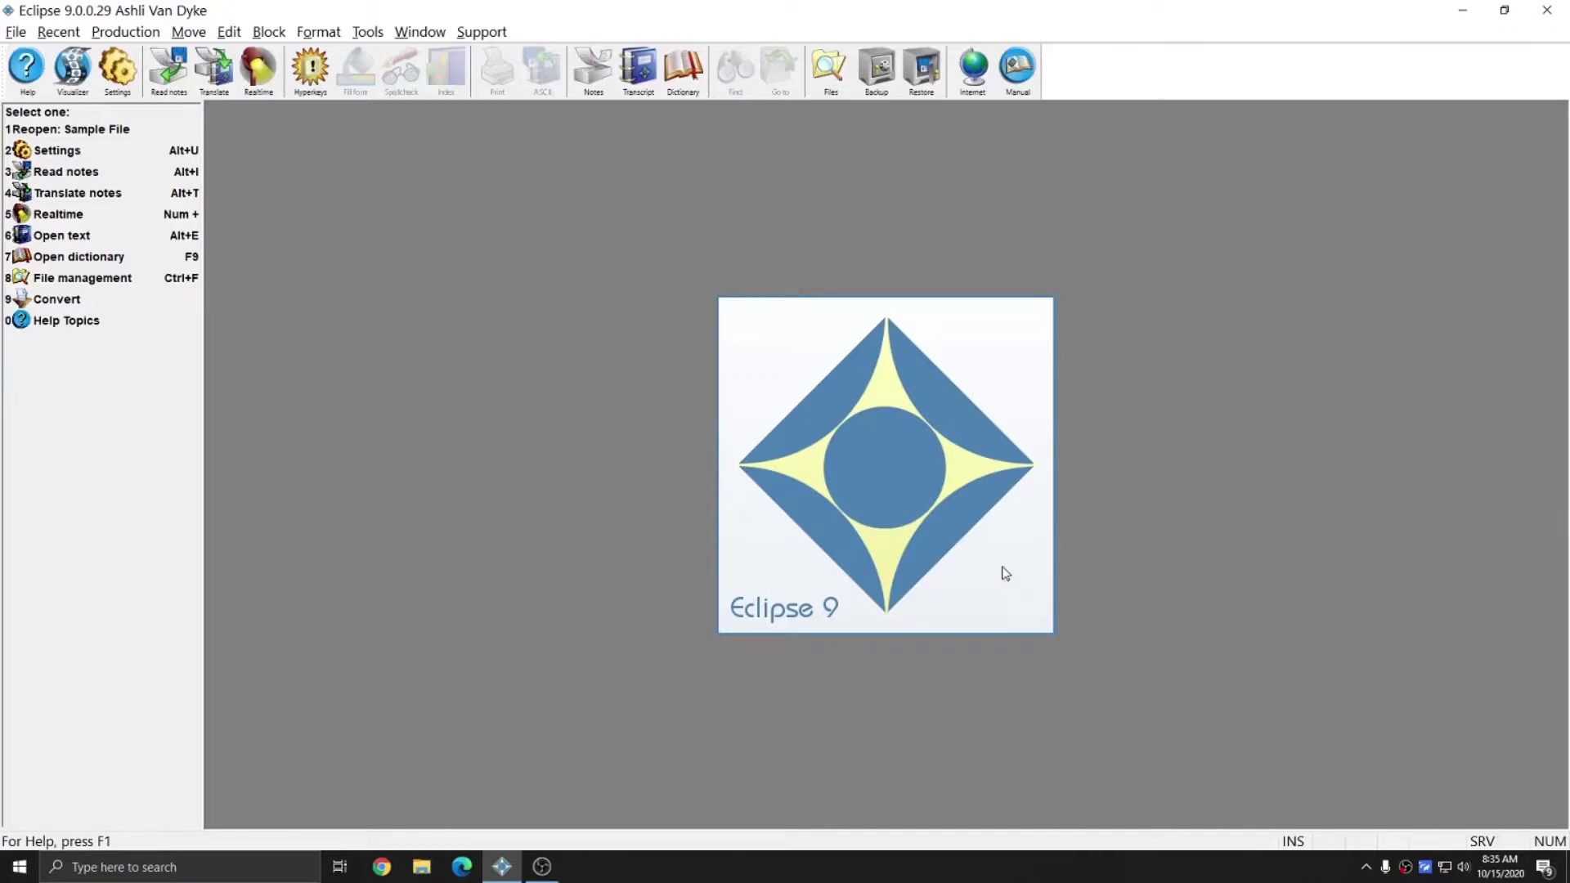
Create a new, empty transcript text file named Import.
{"action": "left_click", "coordinate": [639, 79]}
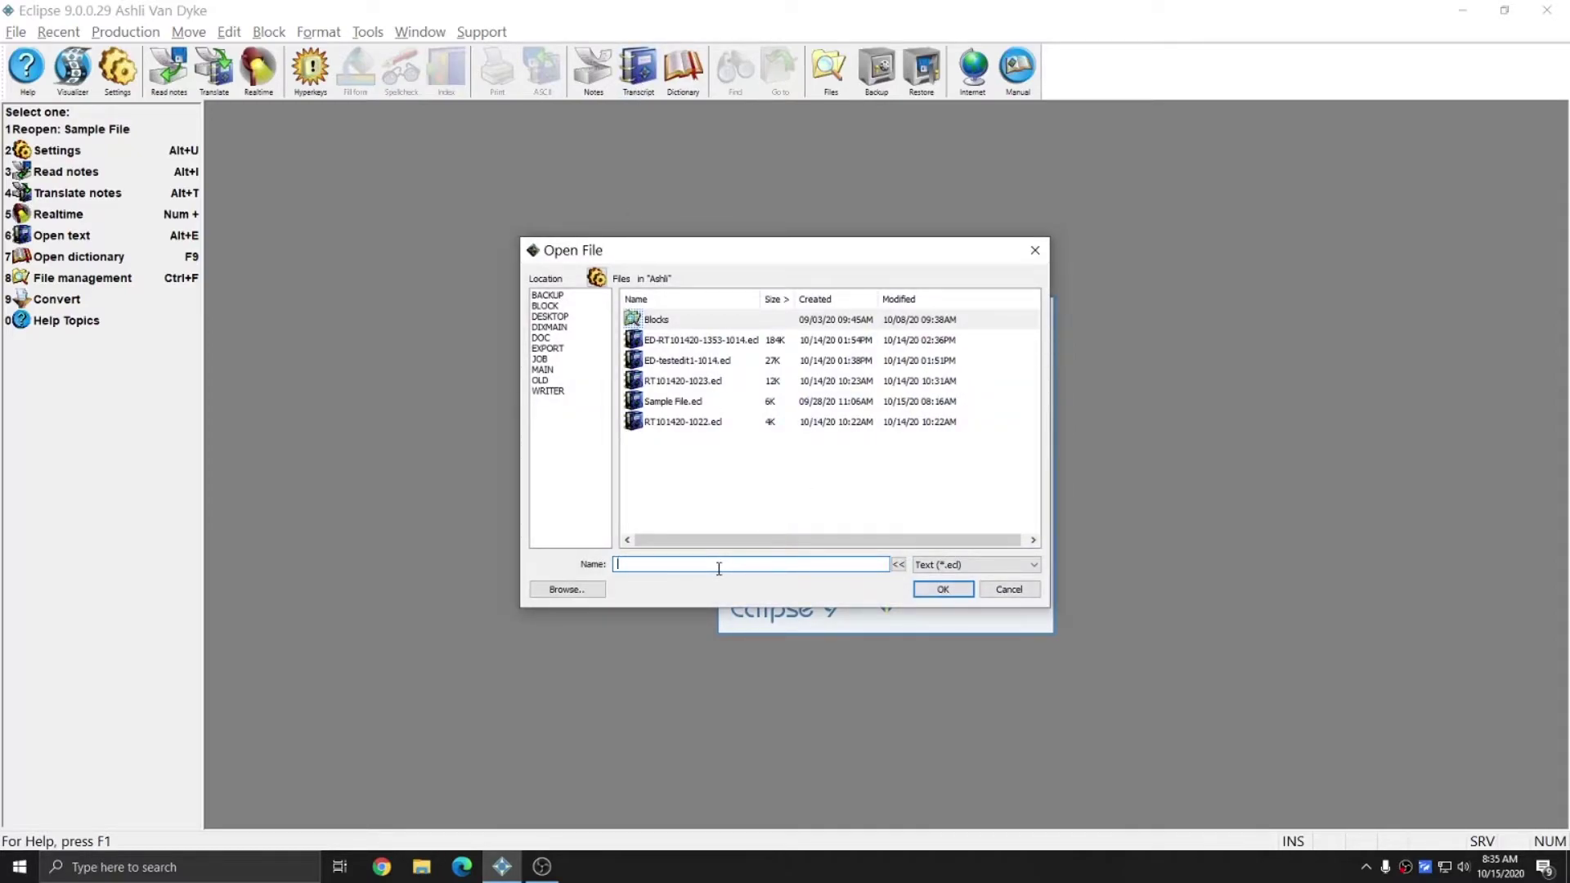
{"action": "type", "text": "Import"}
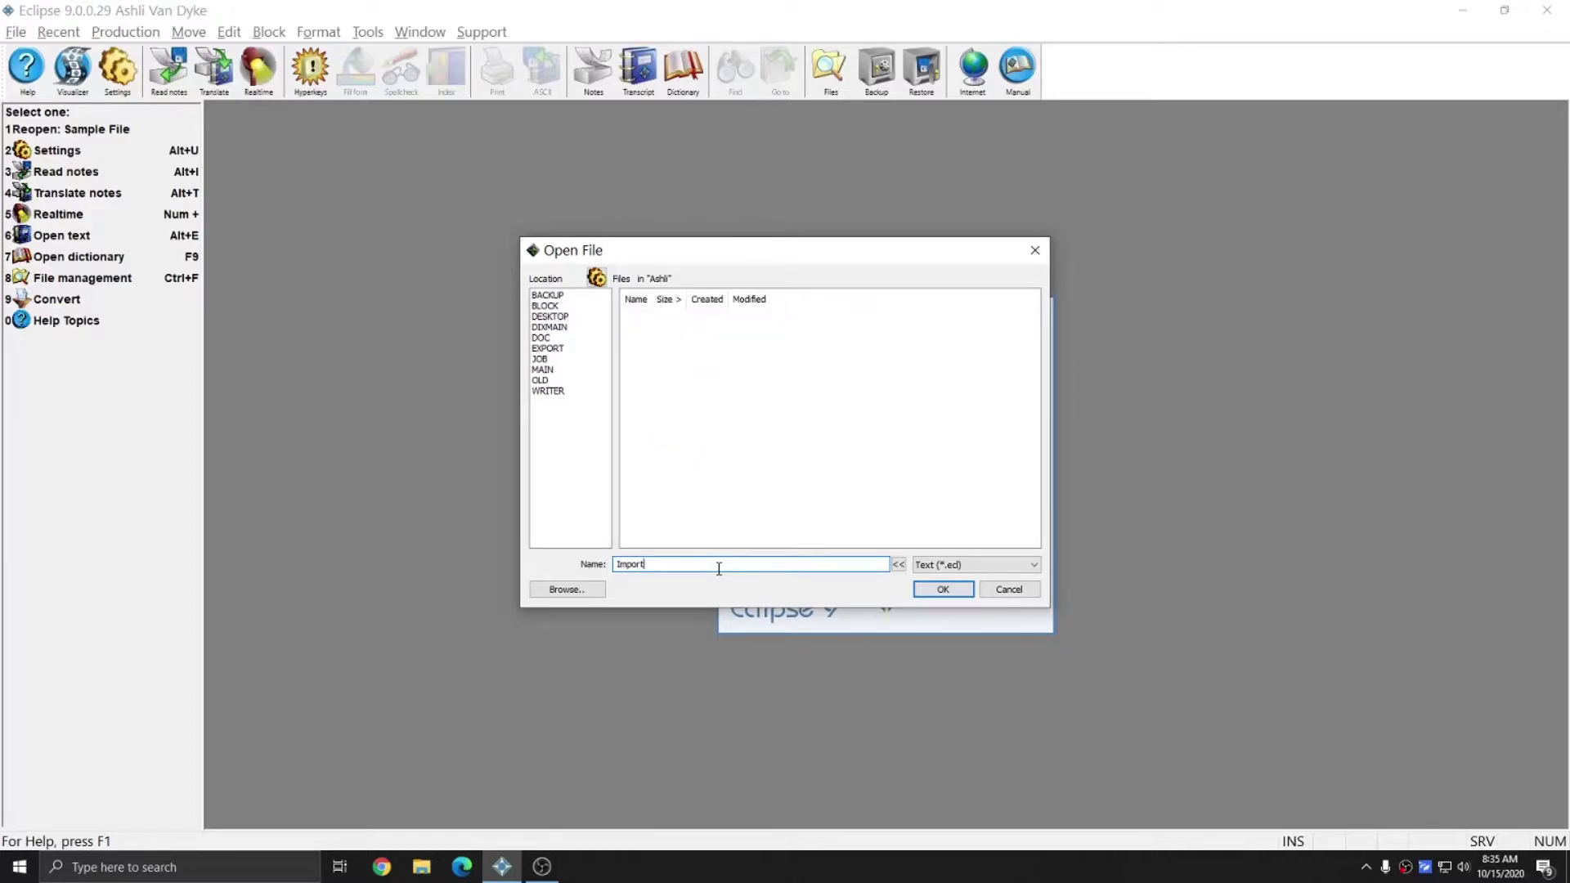
{"action": "key", "text": "Return"}
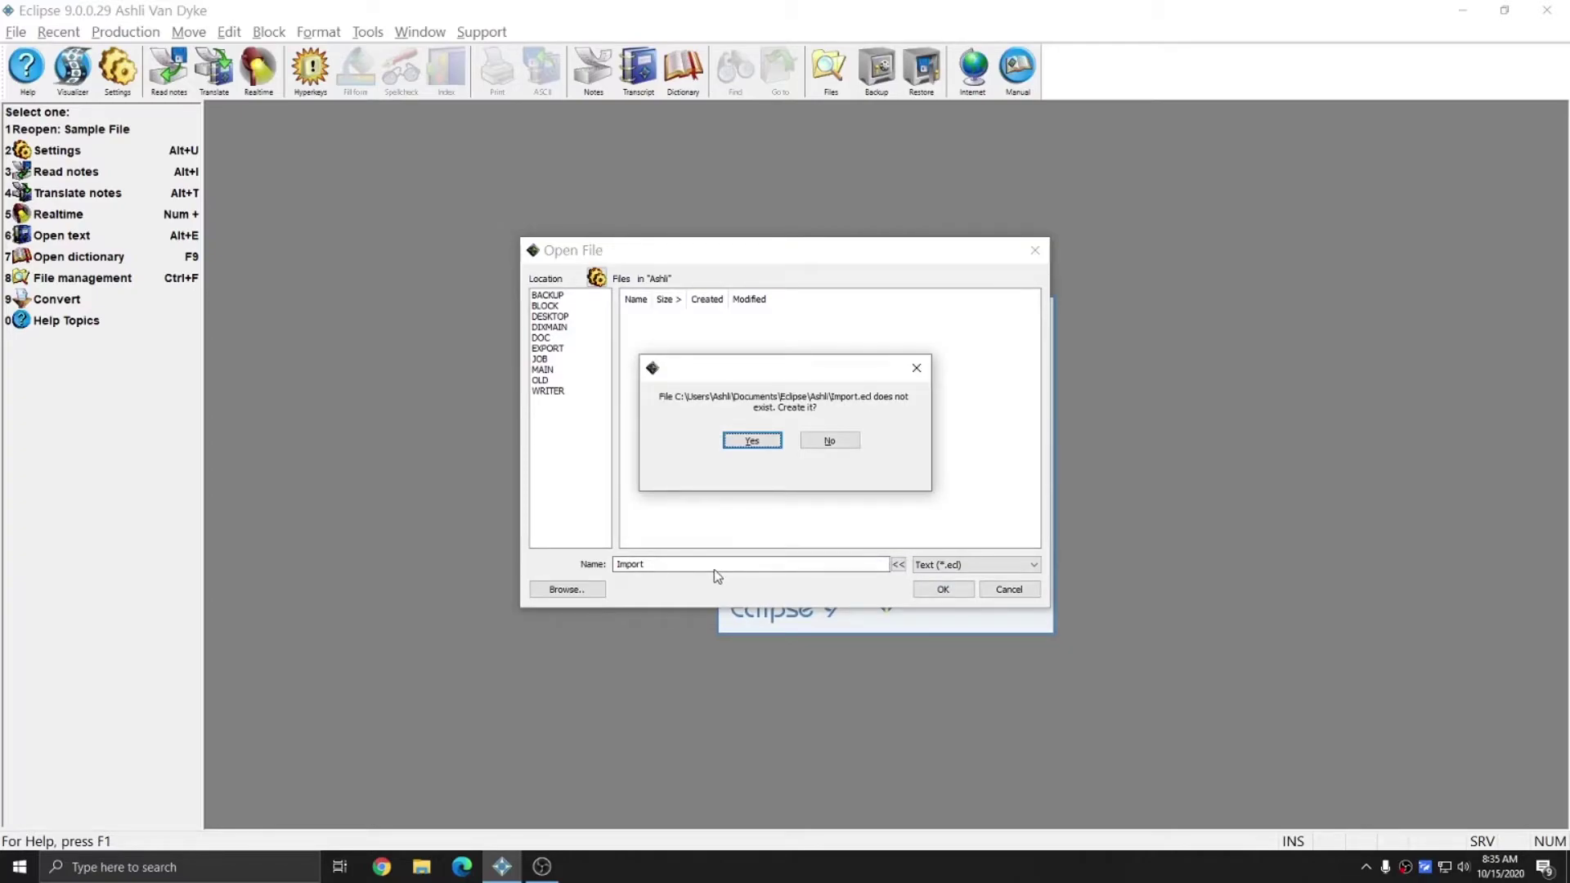
{"action": "key", "text": "Return"}
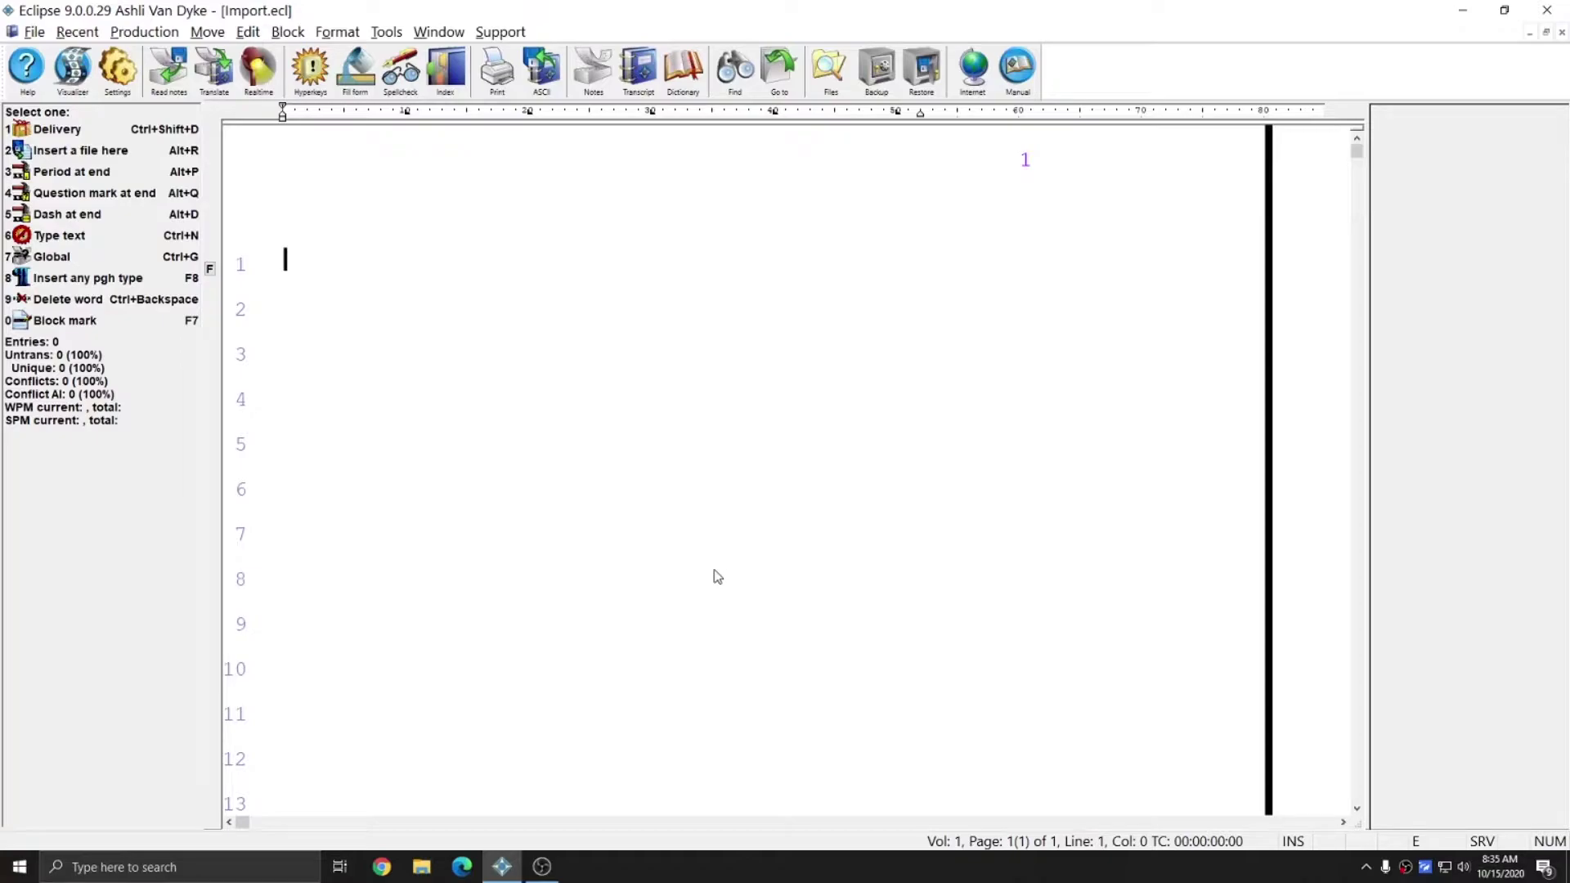
Import Sample File ECL.rtf in Rich Text Format / CRE into the empty transcript.
{"action": "left_click", "coordinate": [34, 33]}
{"action": "left_click", "coordinate": [69, 214]}
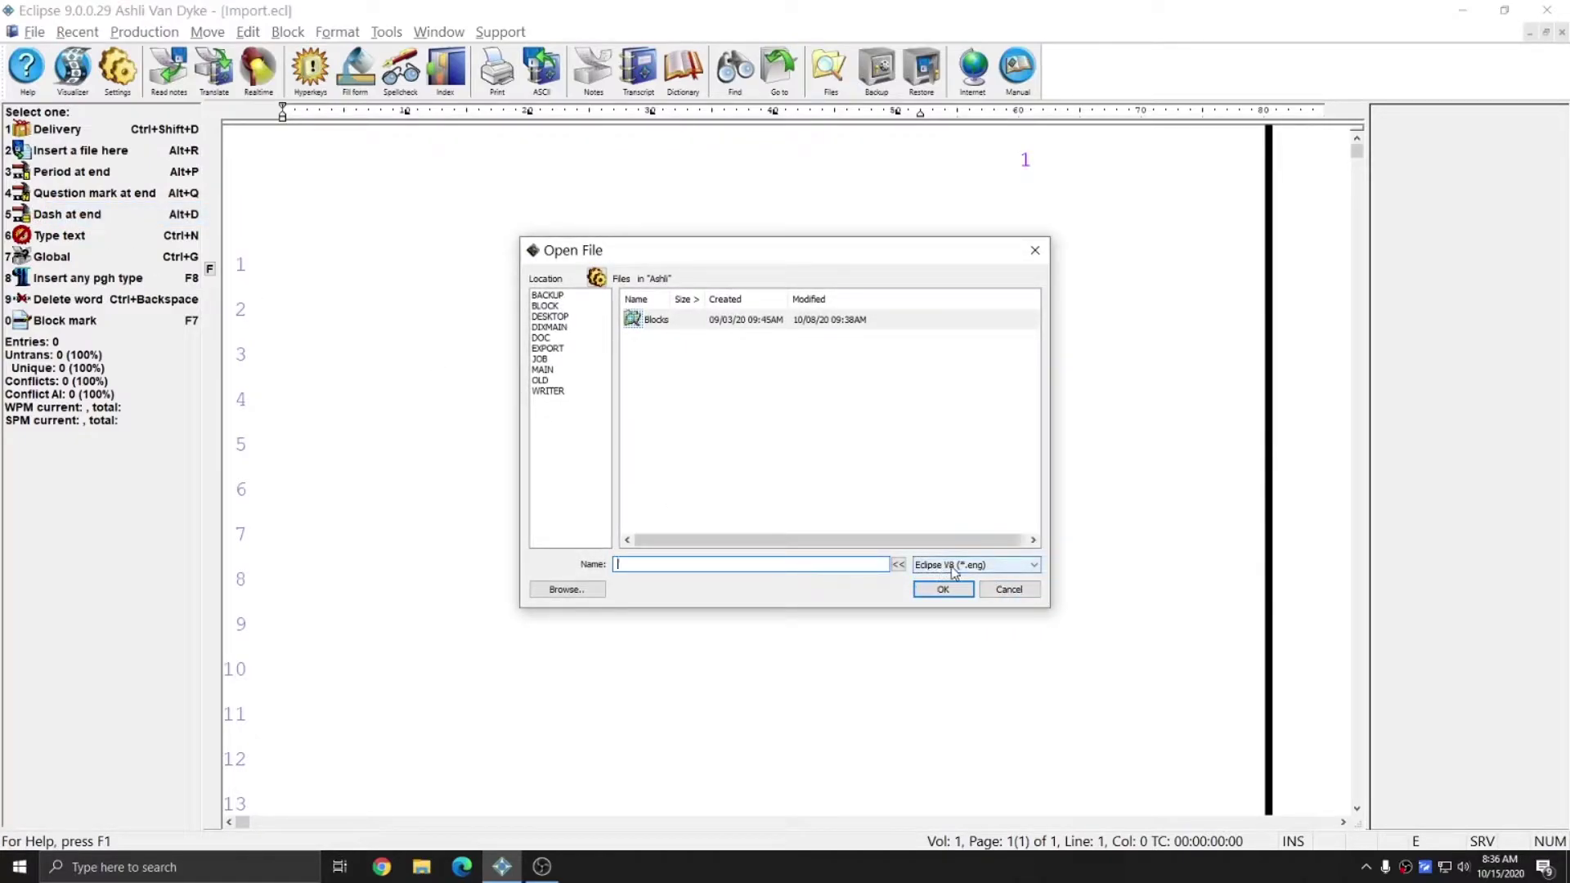
{"action": "left_click", "coordinate": [1036, 565]}
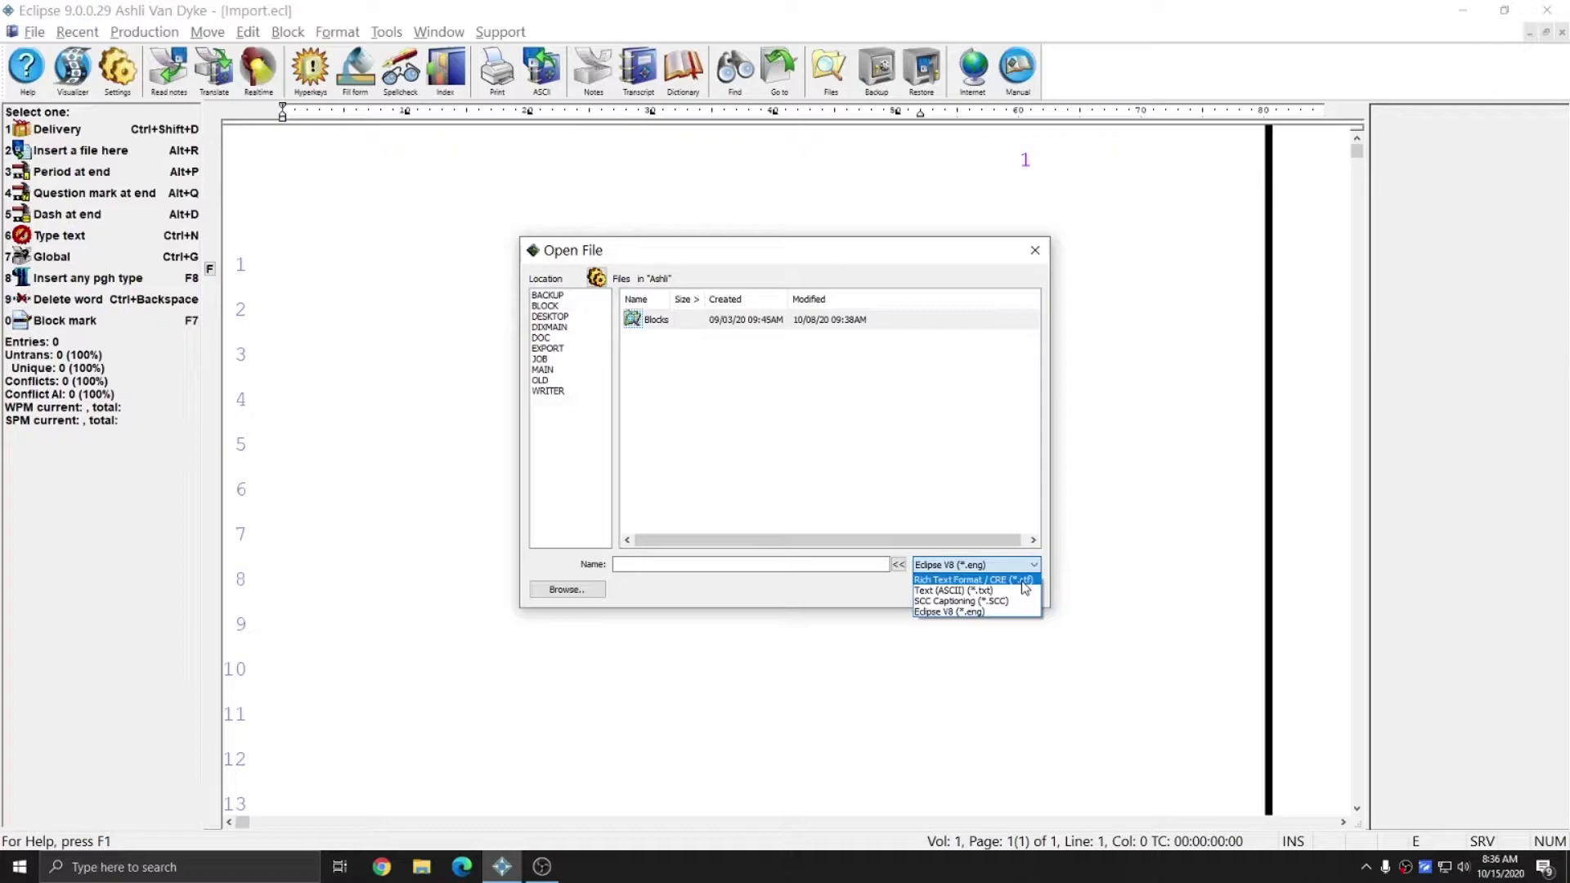
{"action": "left_click", "coordinate": [1026, 579]}
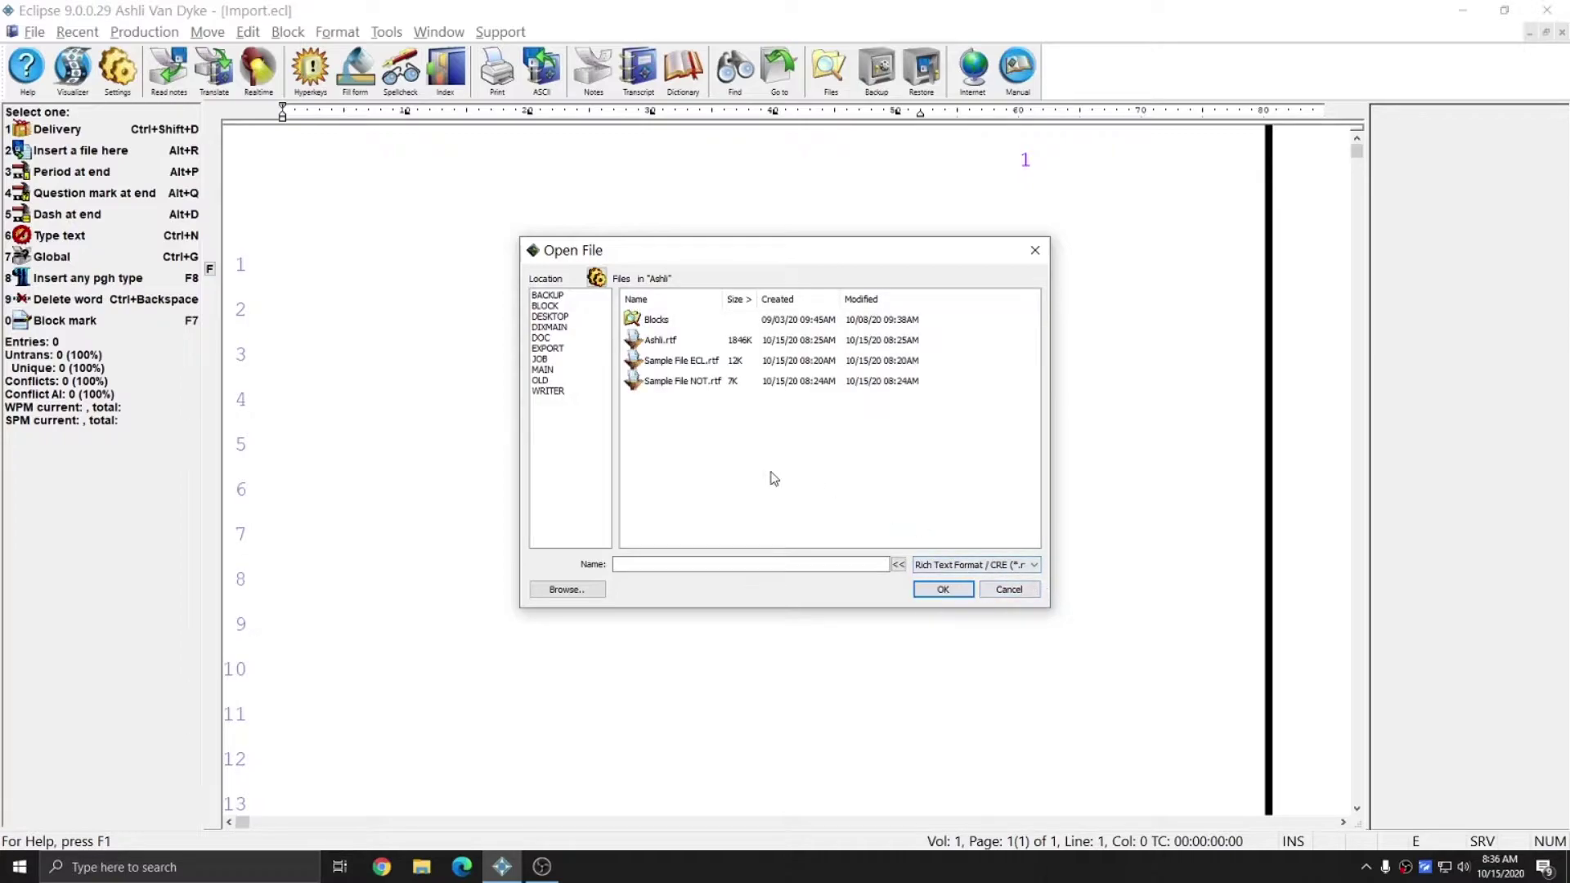
{"action": "left_click", "coordinate": [661, 341]}
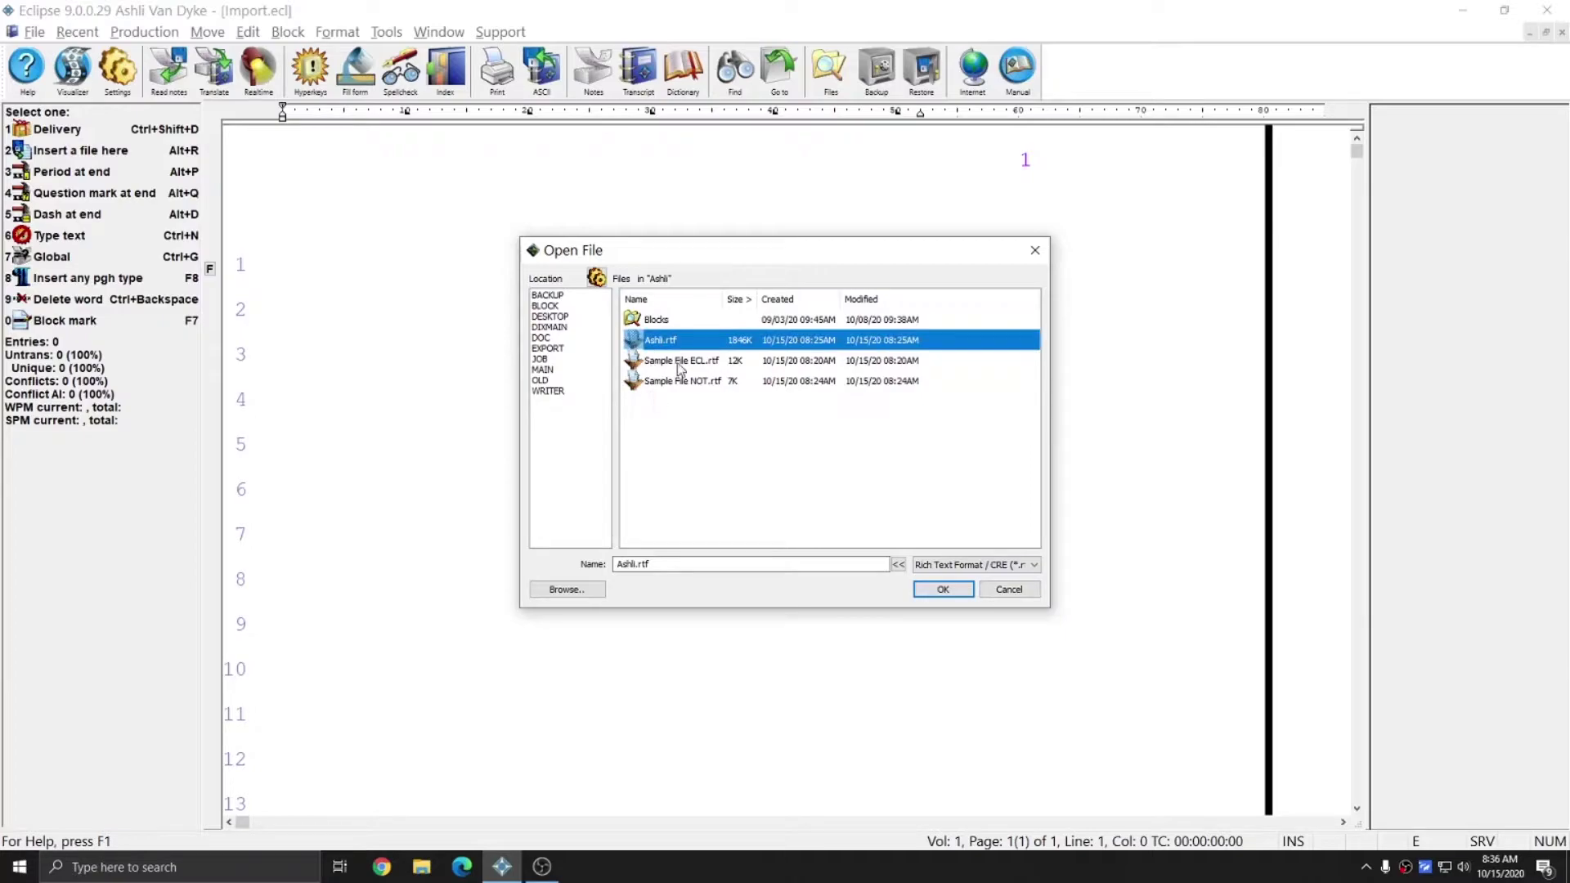
{"action": "left_click", "coordinate": [680, 367]}
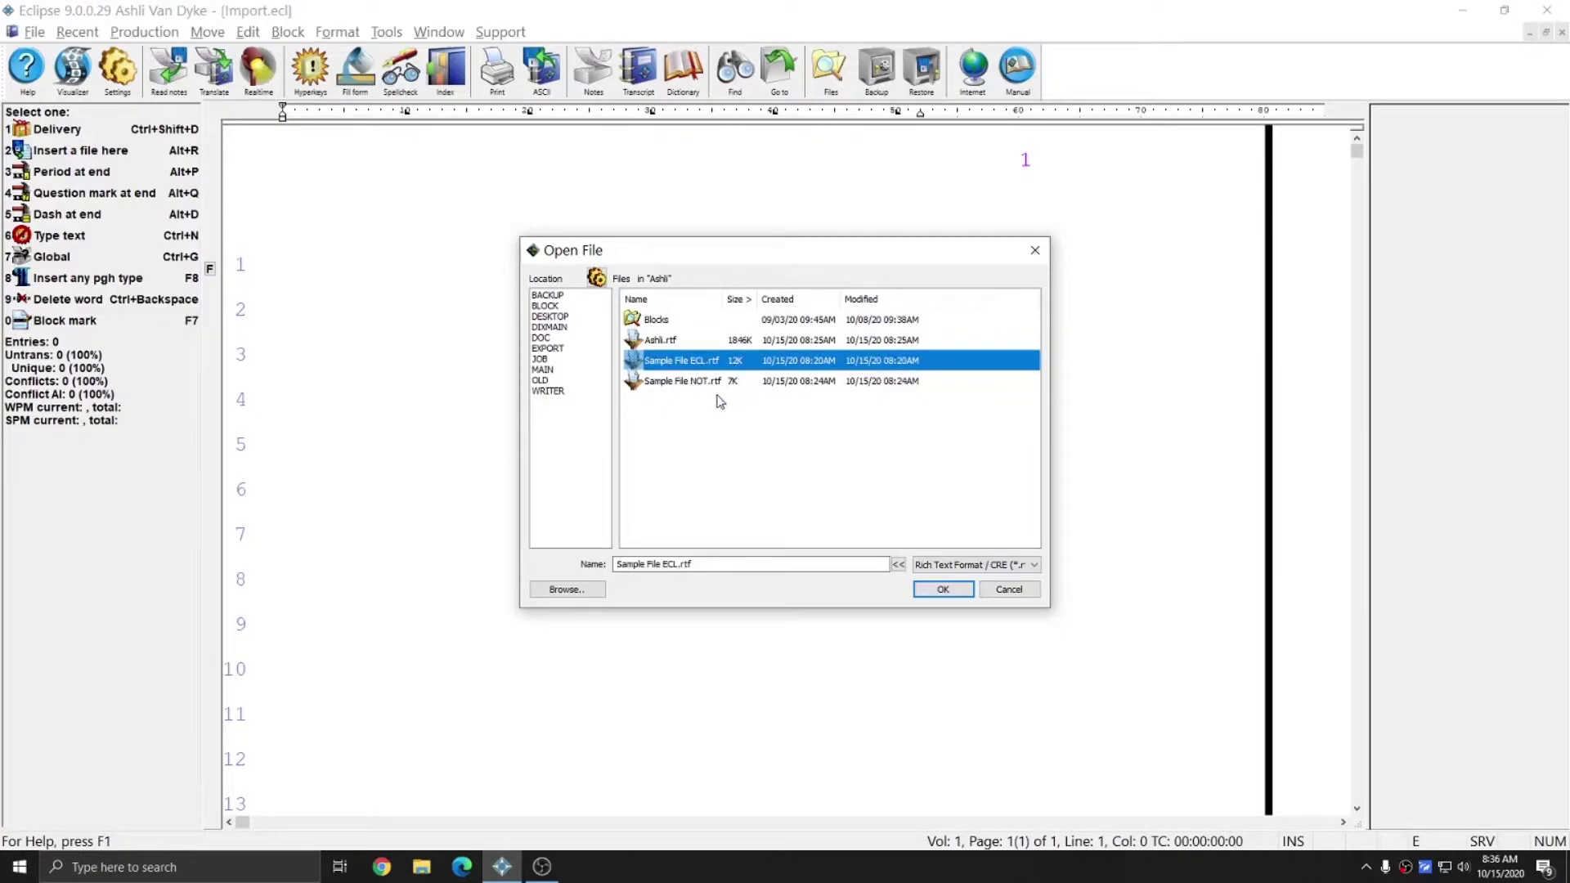
{"action": "left_click", "coordinate": [664, 381]}
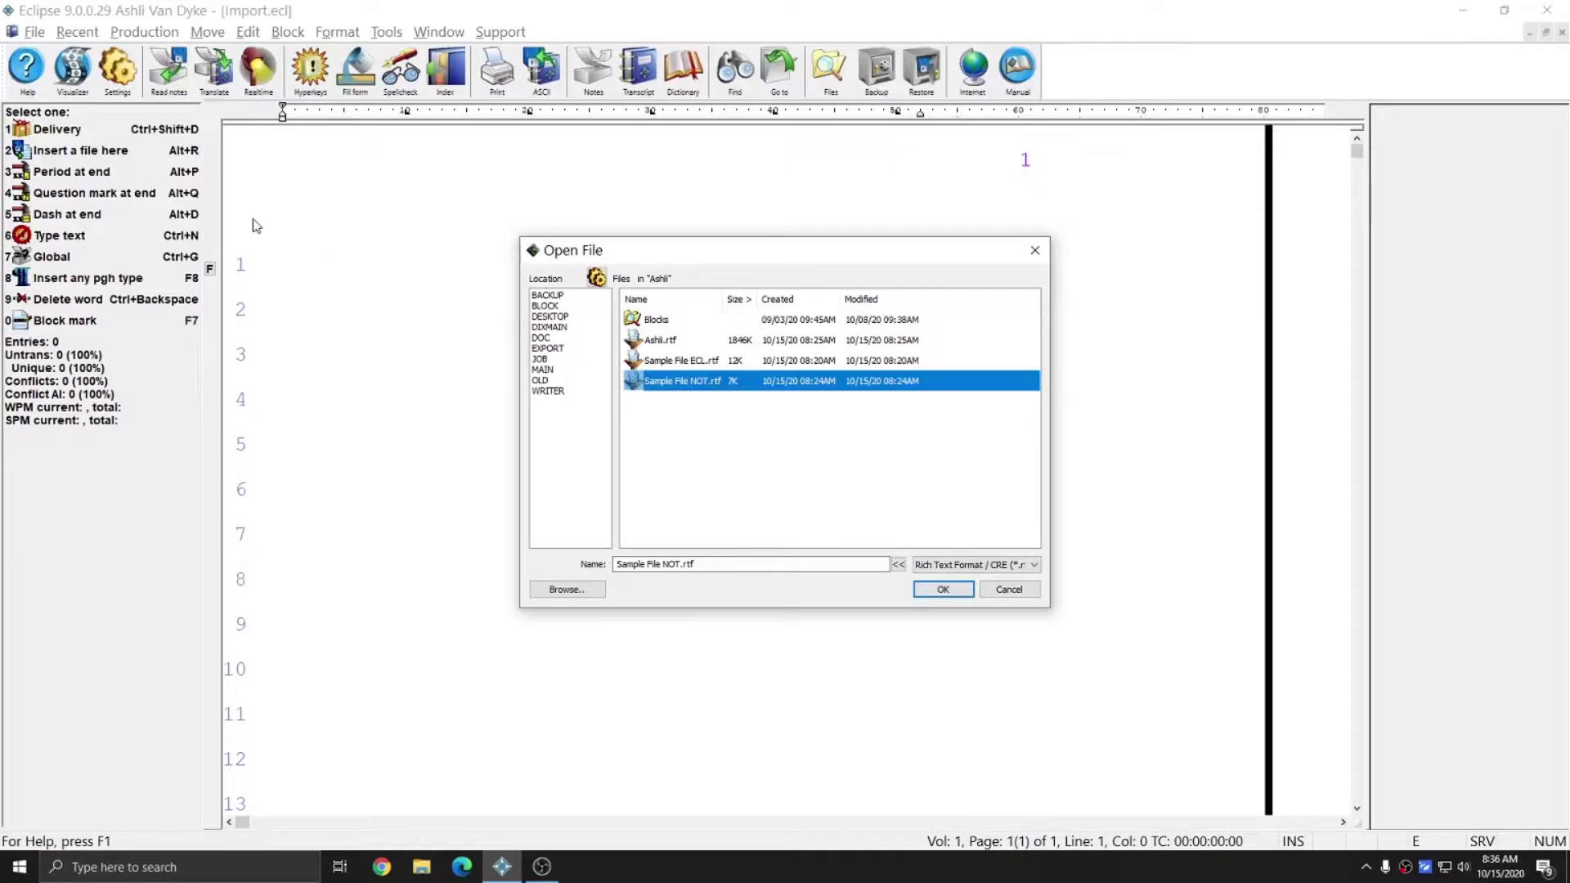
{"action": "left_click", "coordinate": [667, 362]}
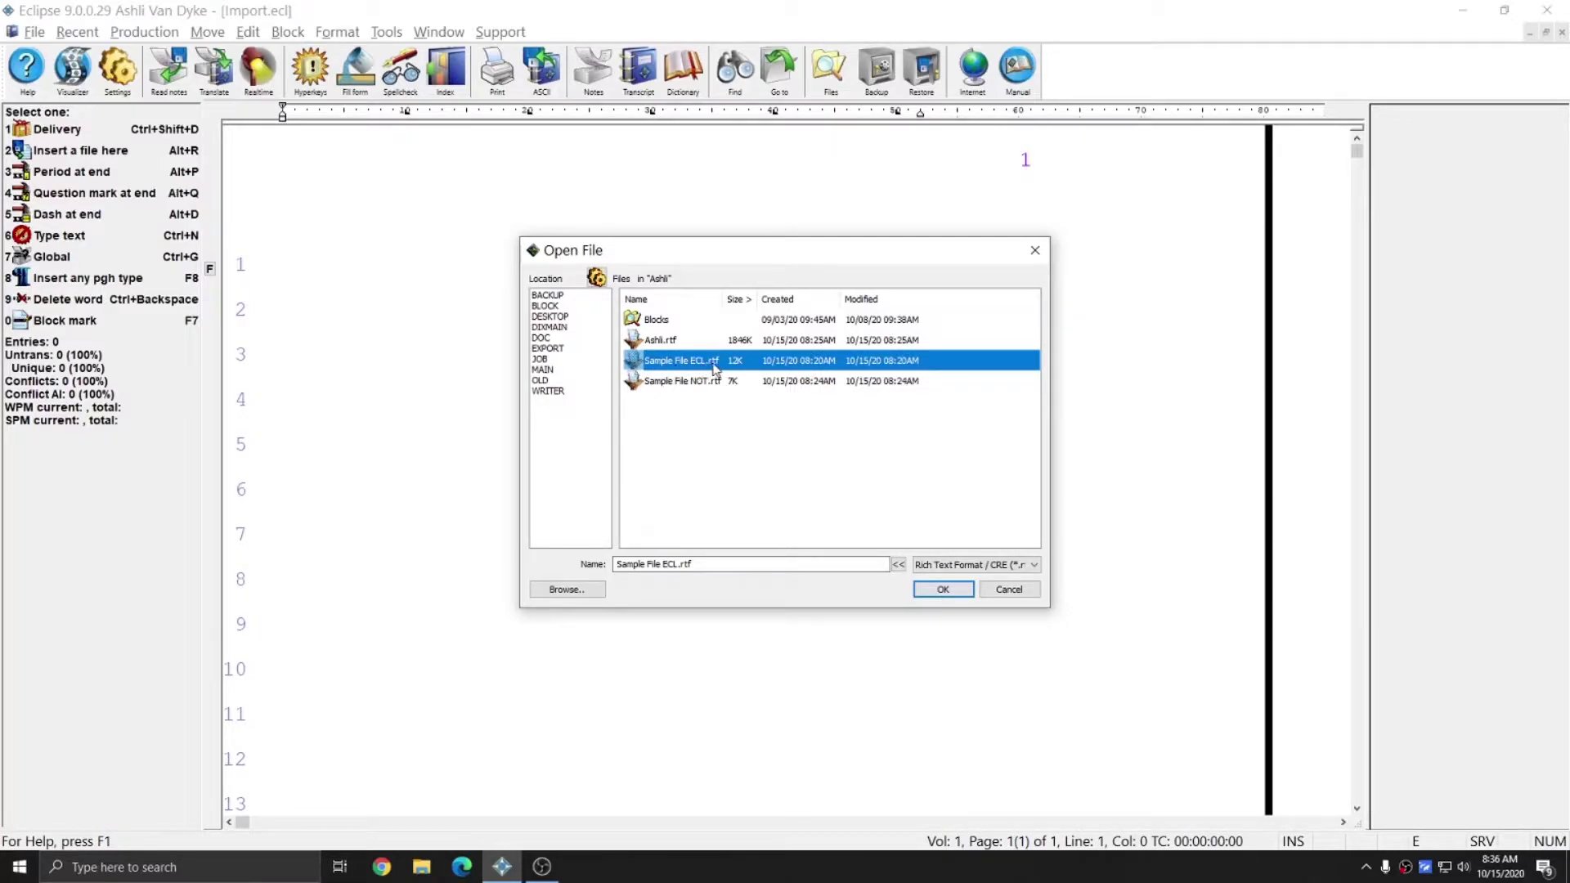
{"action": "left_click", "coordinate": [942, 588]}
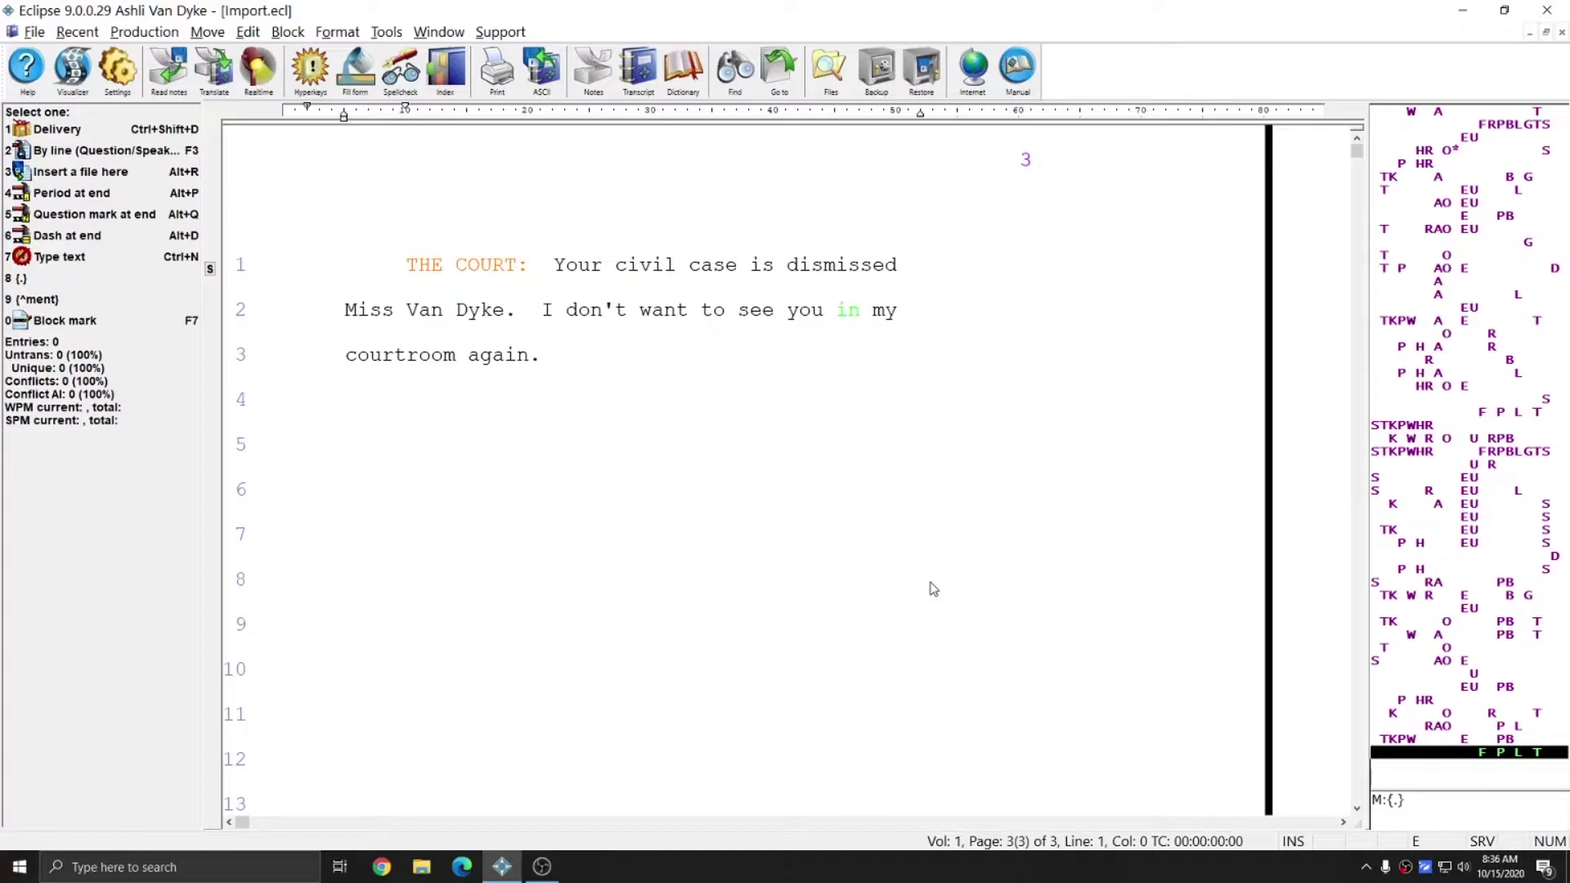
Review the imported transcript from its beginning to its last page, and return to the start.
{"action": "key", "text": "ctrl+Home"}
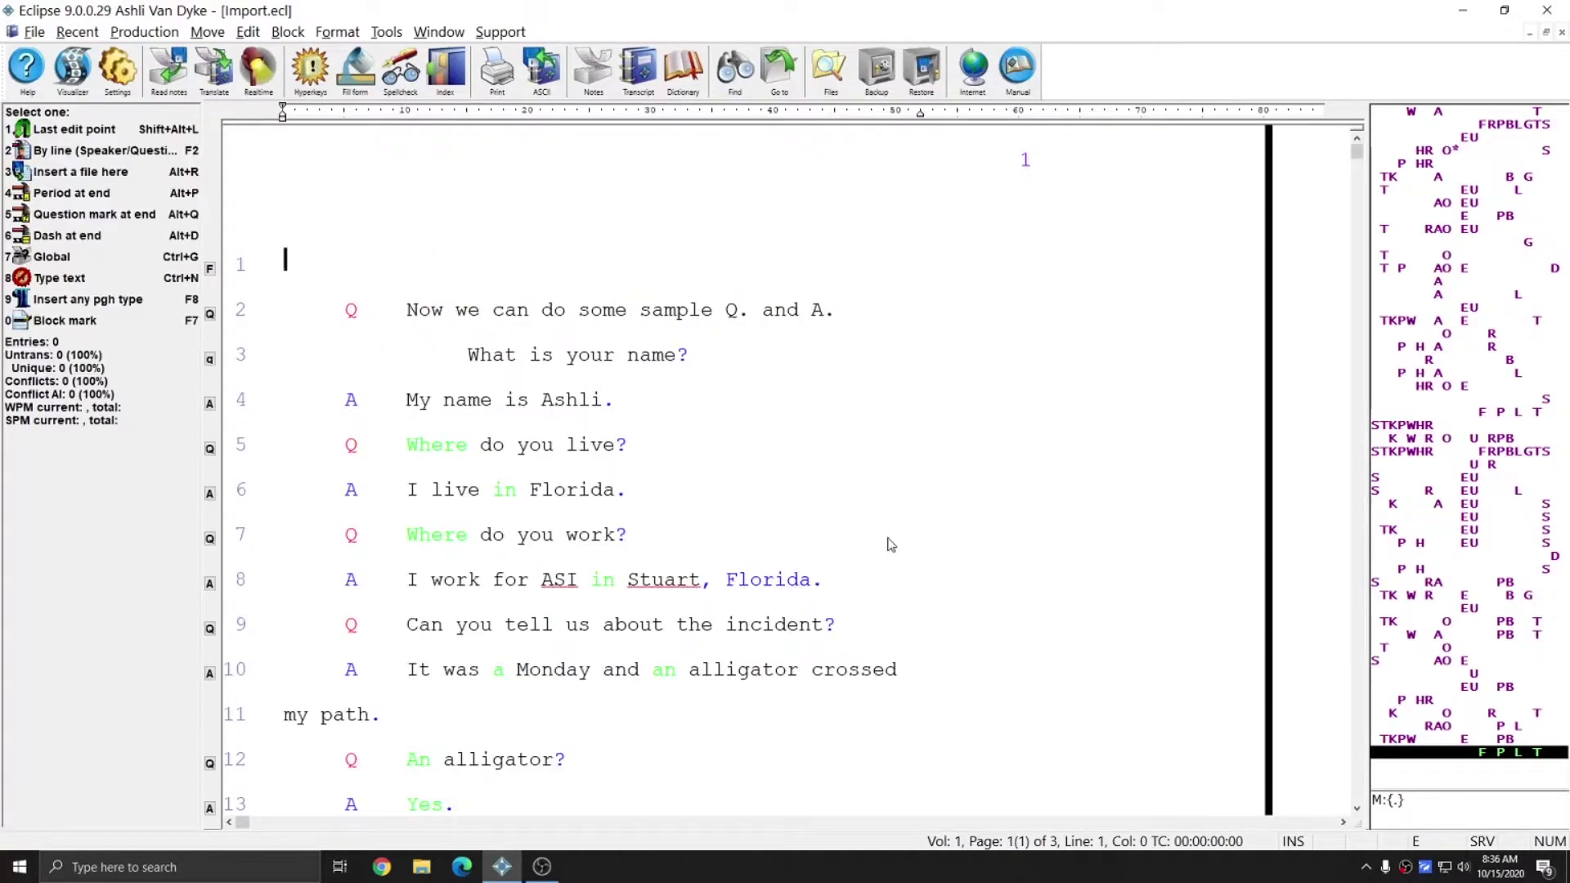
{"action": "scroll", "coordinate": [675, 498], "scroll_direction": "down", "scroll_amount": 2}
{"action": "scroll", "coordinate": [675, 497], "scroll_direction": "down", "scroll_amount": 8}
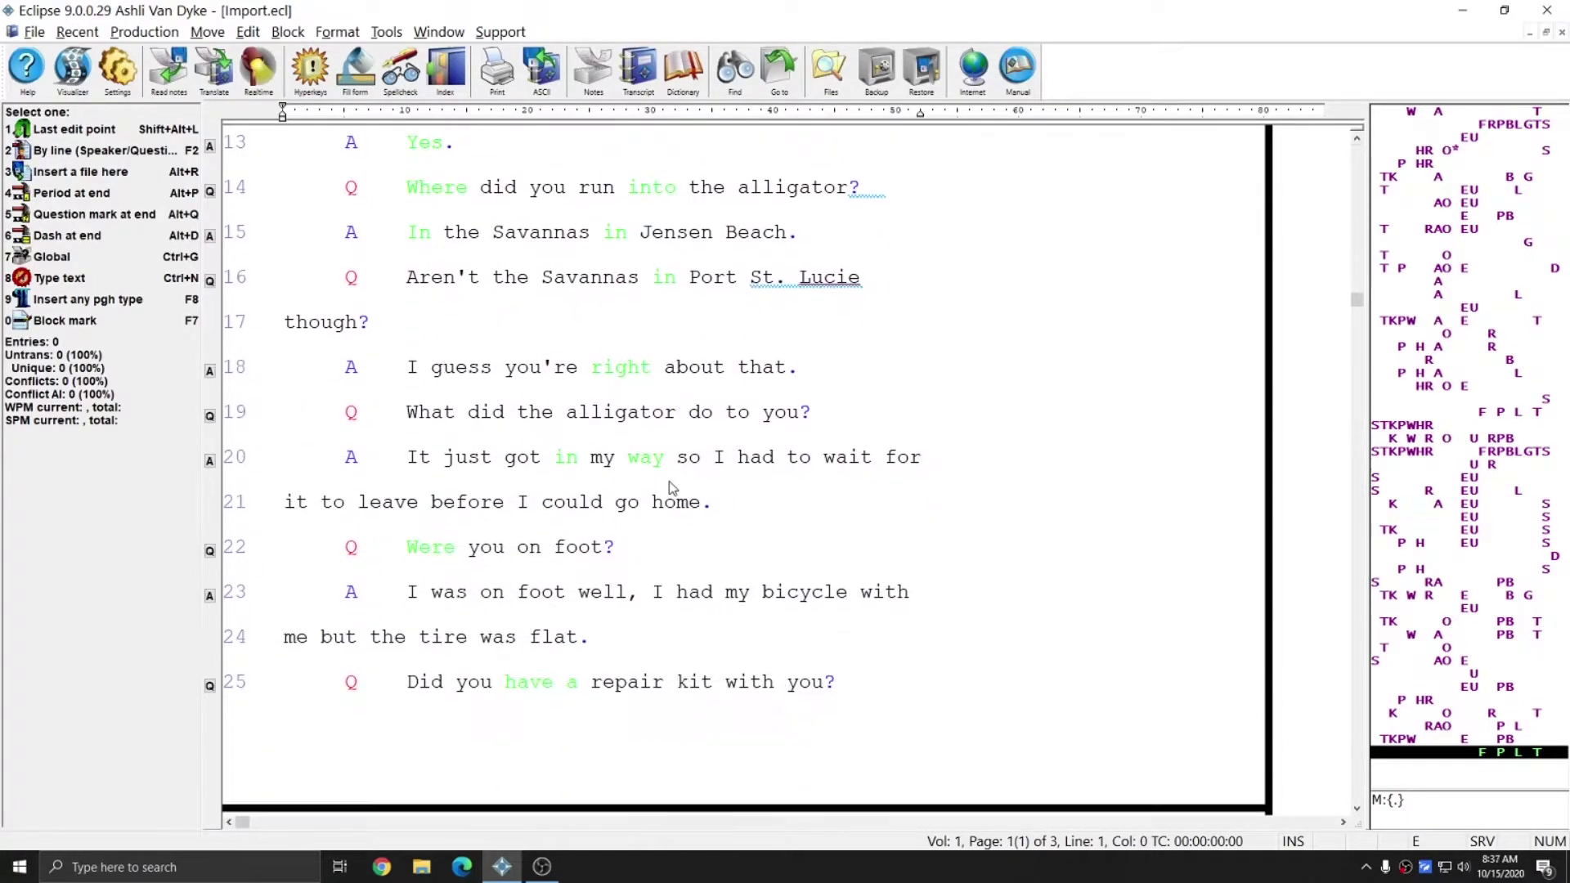
{"action": "scroll", "coordinate": [672, 488], "scroll_direction": "down", "scroll_amount": 8}
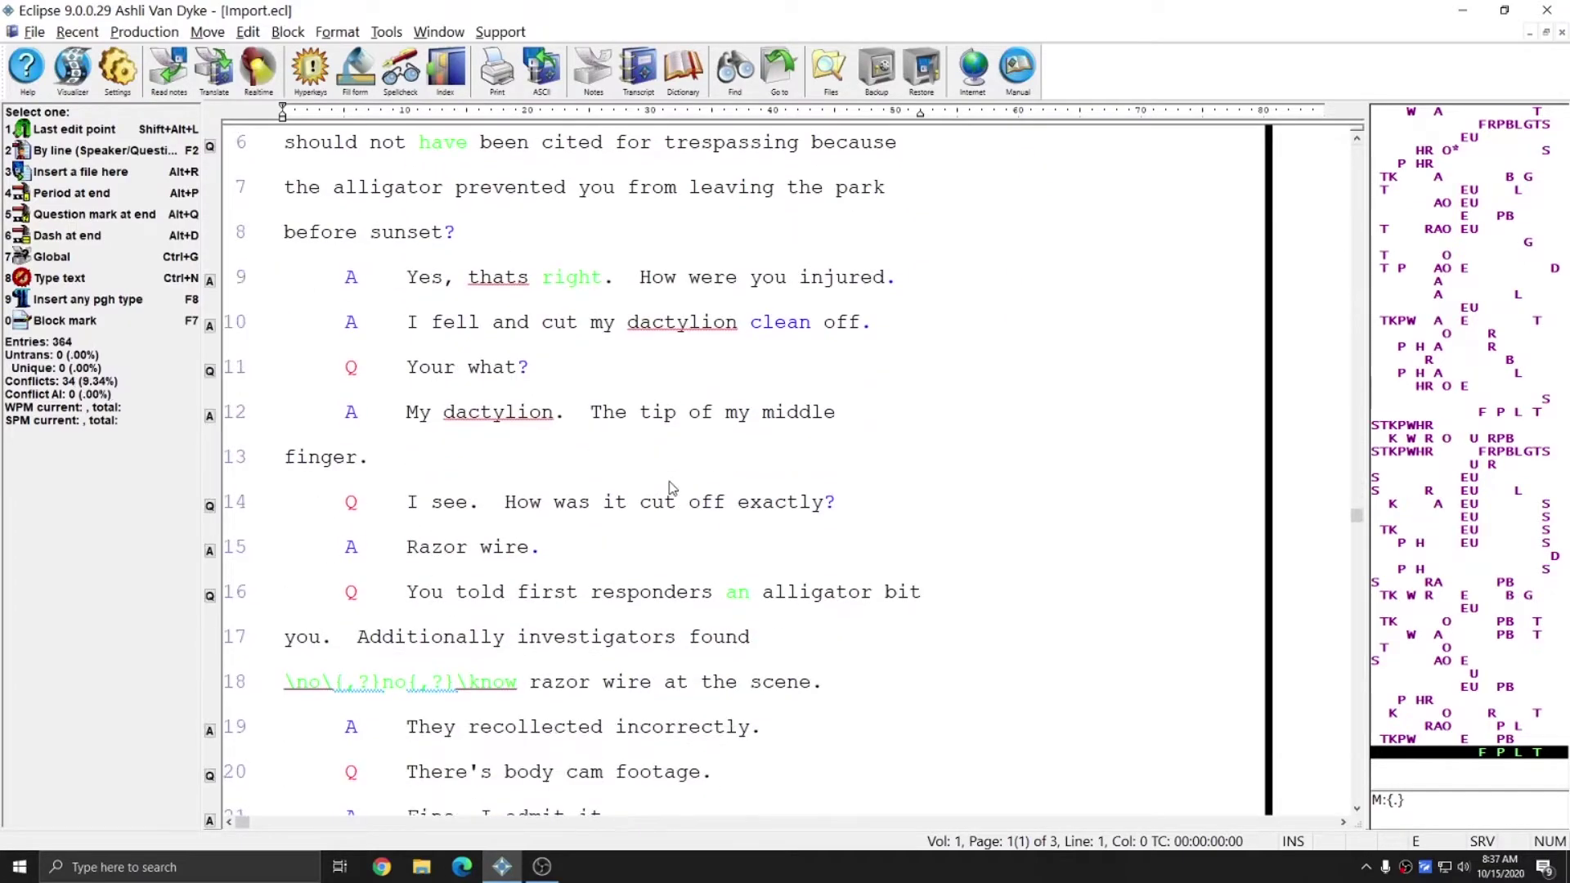
{"action": "scroll", "coordinate": [672, 488], "scroll_direction": "down", "scroll_amount": 3}
{"action": "scroll", "coordinate": [671, 488], "scroll_direction": "down", "scroll_amount": 6}
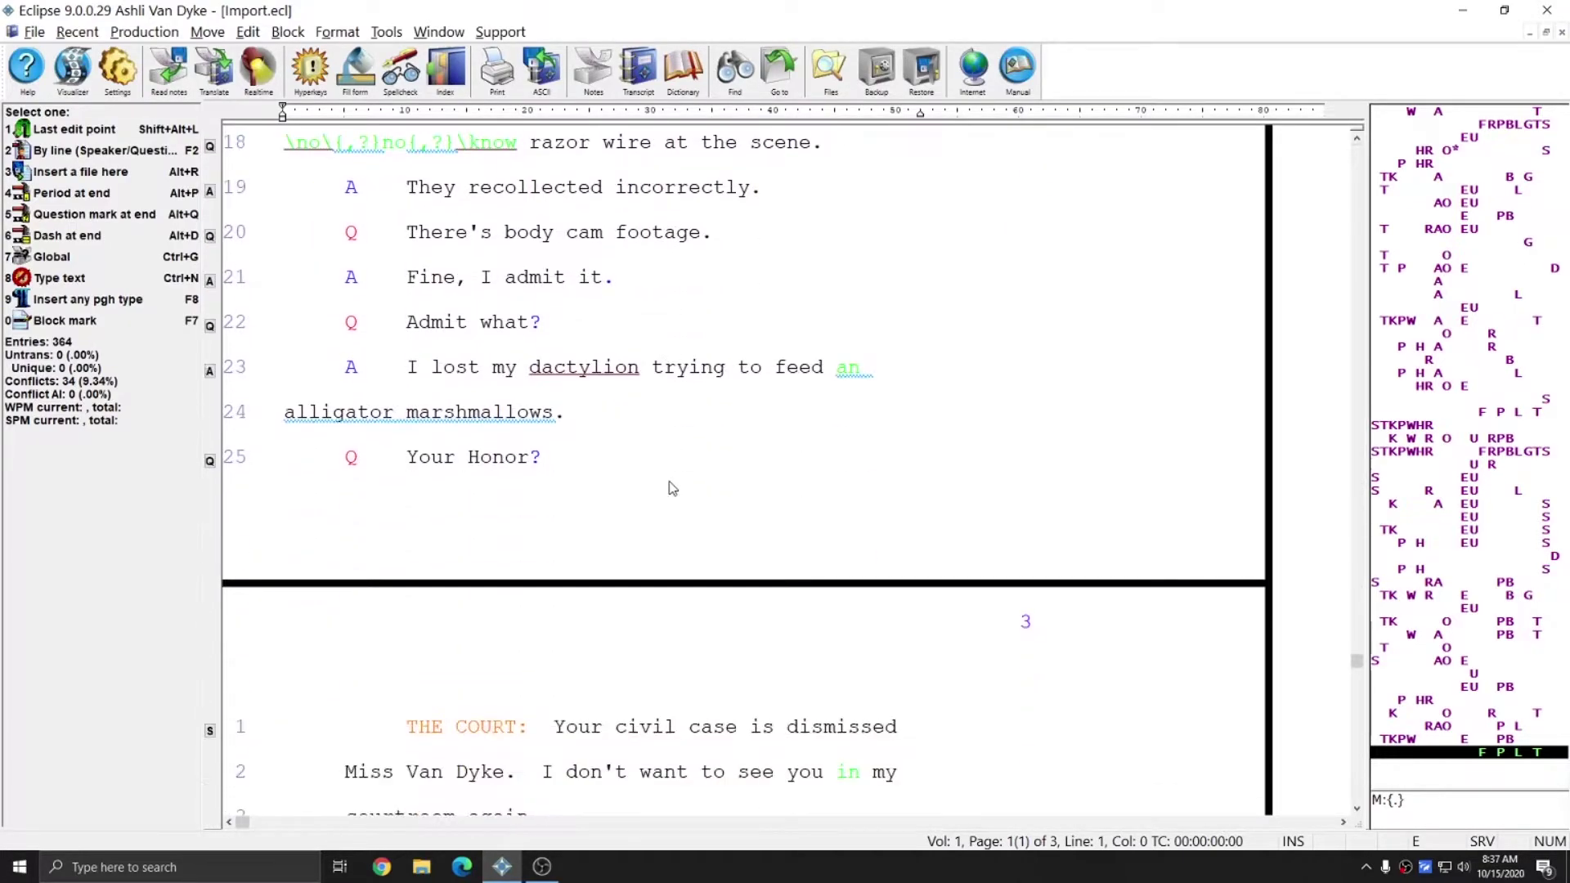
{"action": "scroll", "coordinate": [667, 487], "scroll_direction": "up", "scroll_amount": 2}
{"action": "key", "text": "ctrl+Home"}
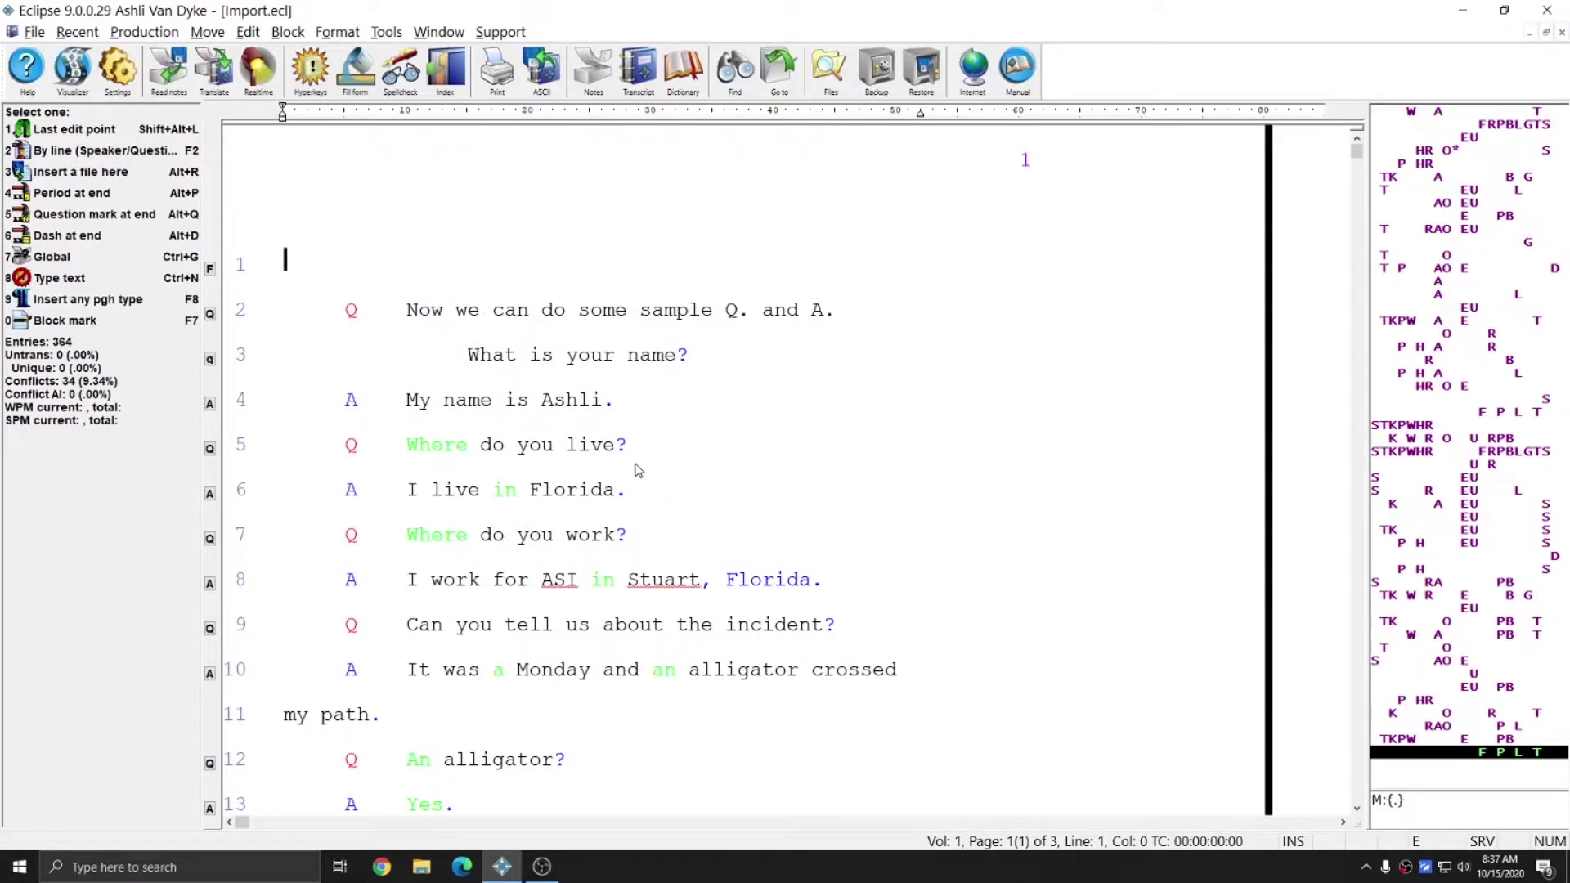
Close the Import transcript, open Conflicts.ecl and place the cursor at the end of its text.
{"action": "key", "text": "ctrl+F4"}
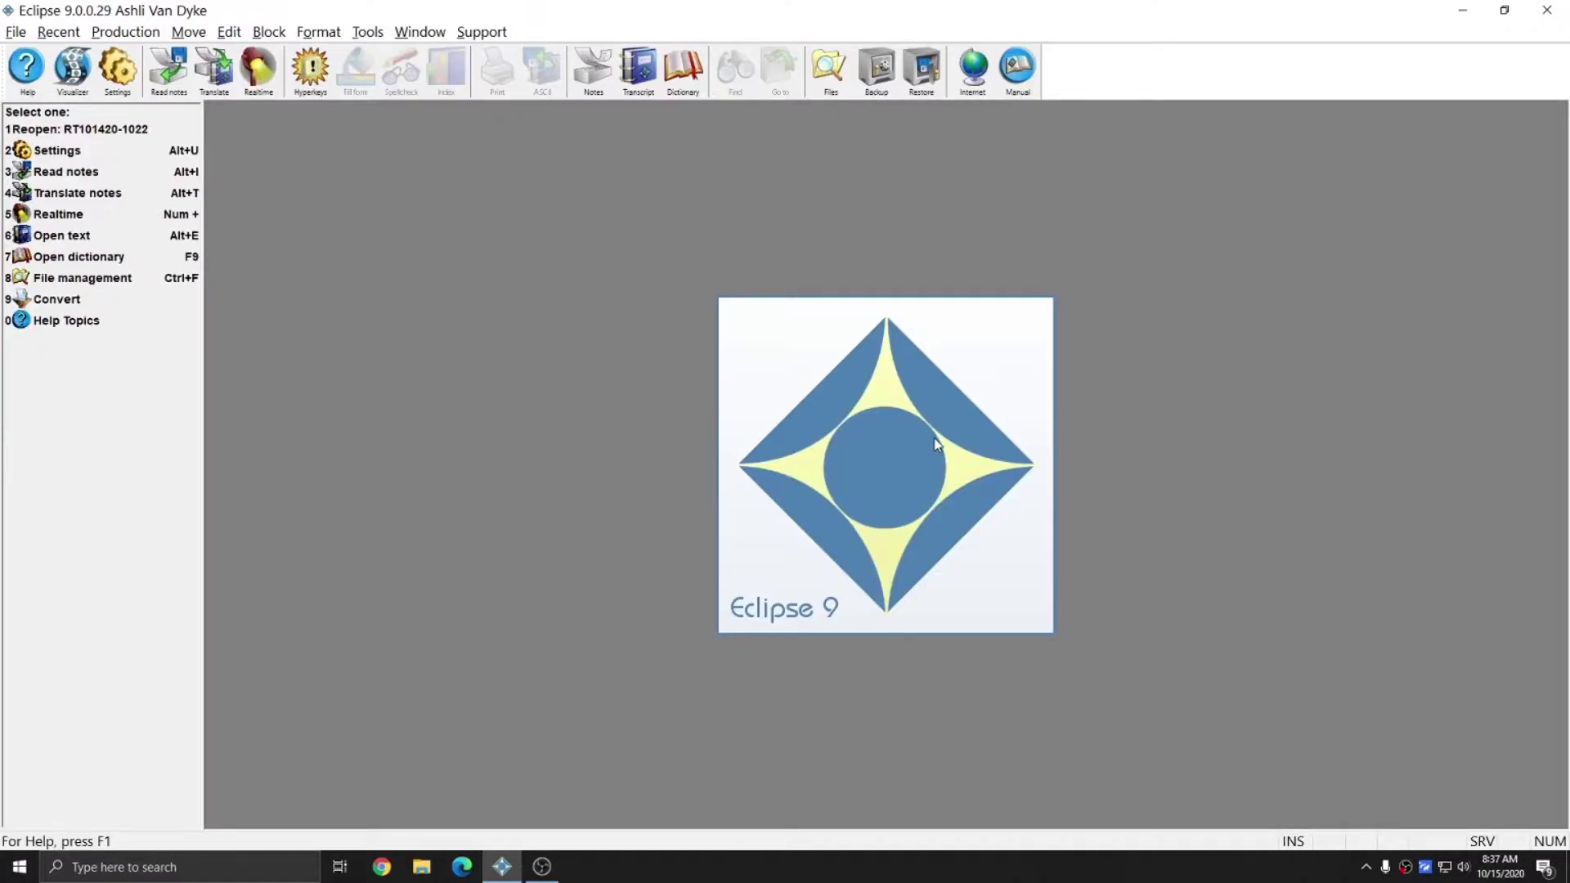
{"action": "key", "text": "alt+e"}
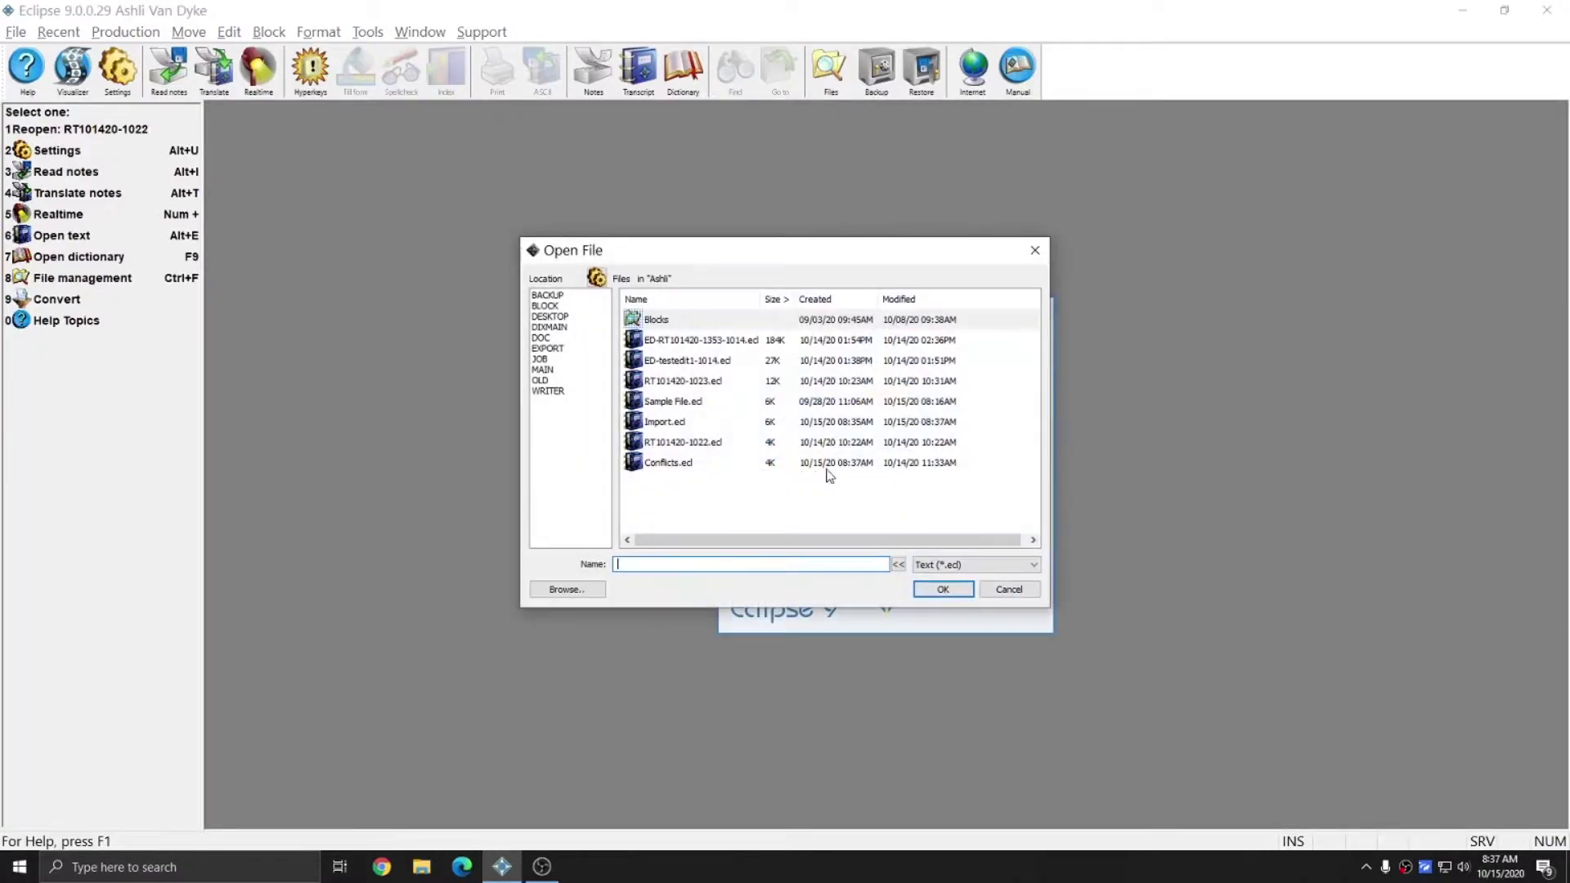
{"action": "double_click", "coordinate": [668, 465]}
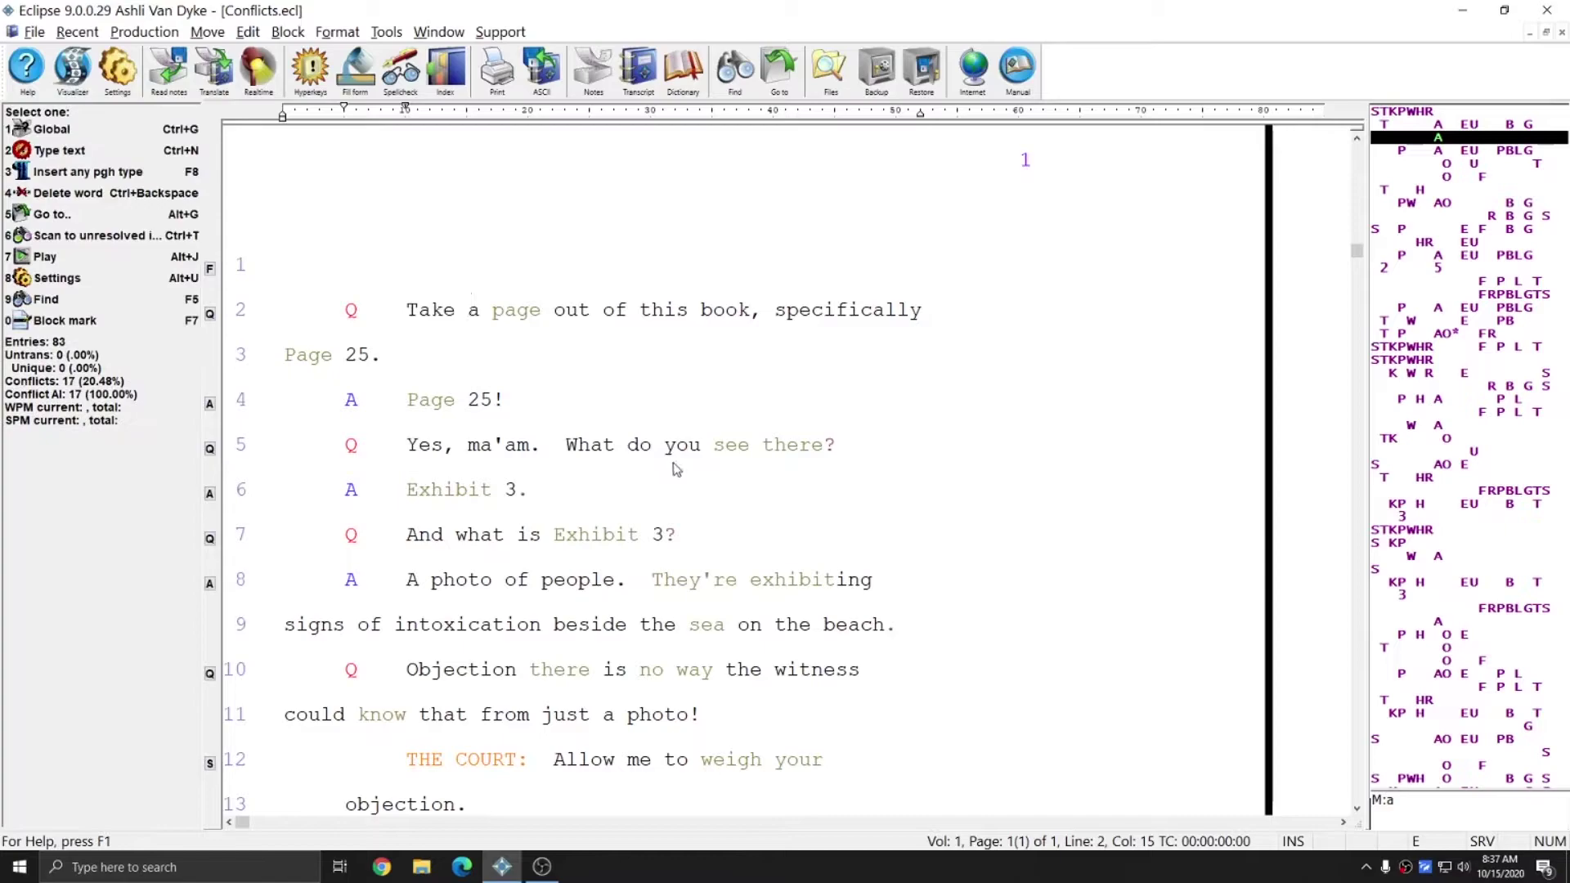
{"action": "key", "text": "ctrl+End"}
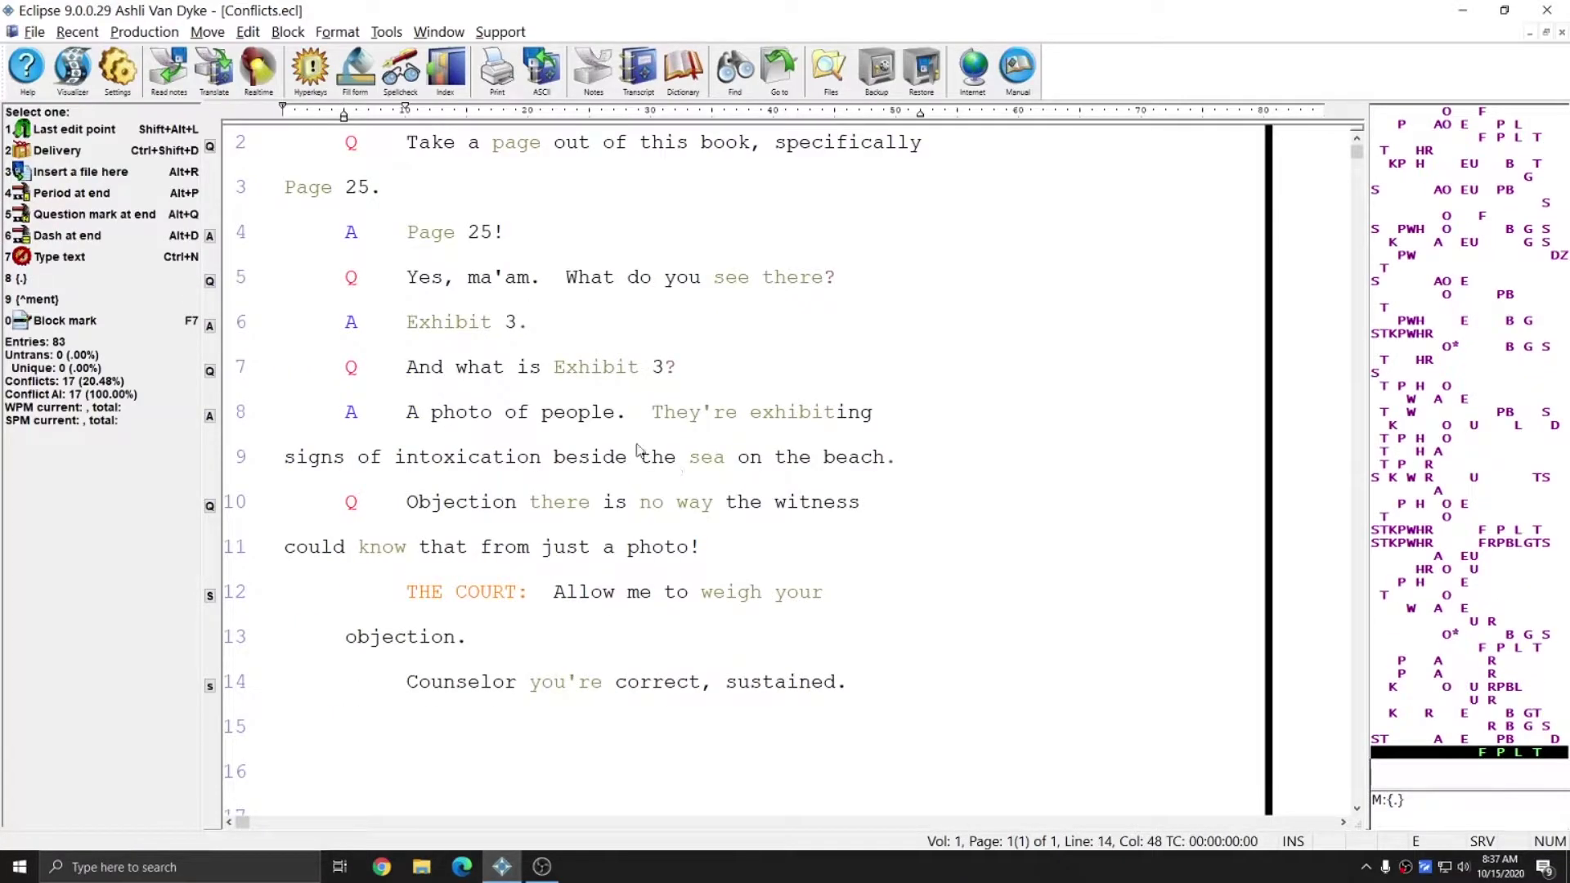
Import the Rich Text Format / CRE file Sample File ECL.rtf at the end of the Conflicts transcript.
{"action": "left_click", "coordinate": [34, 31]}
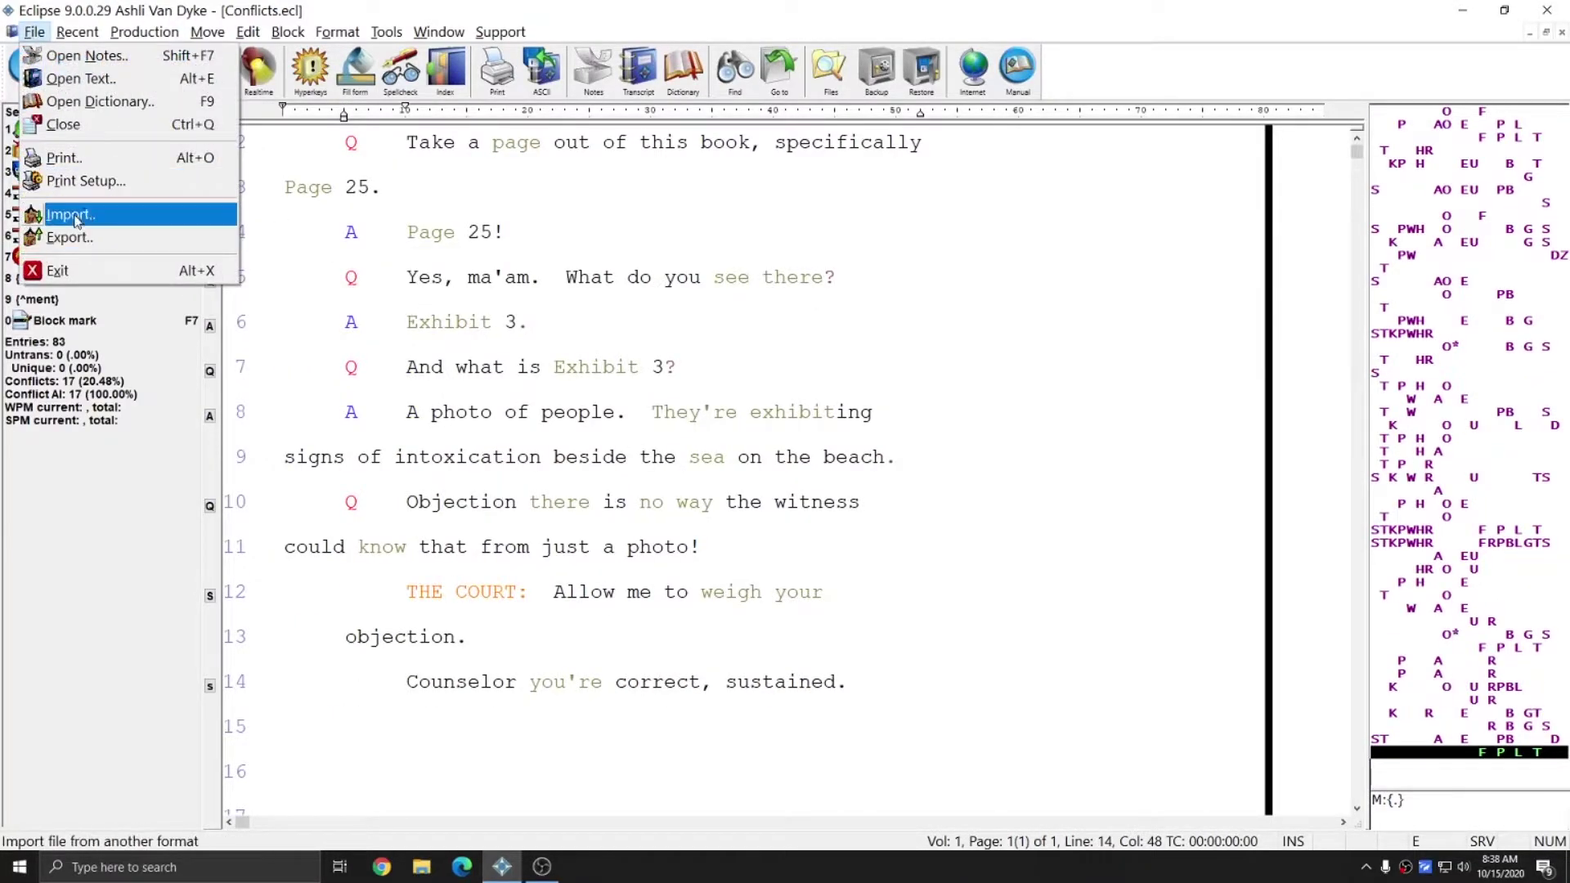
{"action": "left_click", "coordinate": [71, 215]}
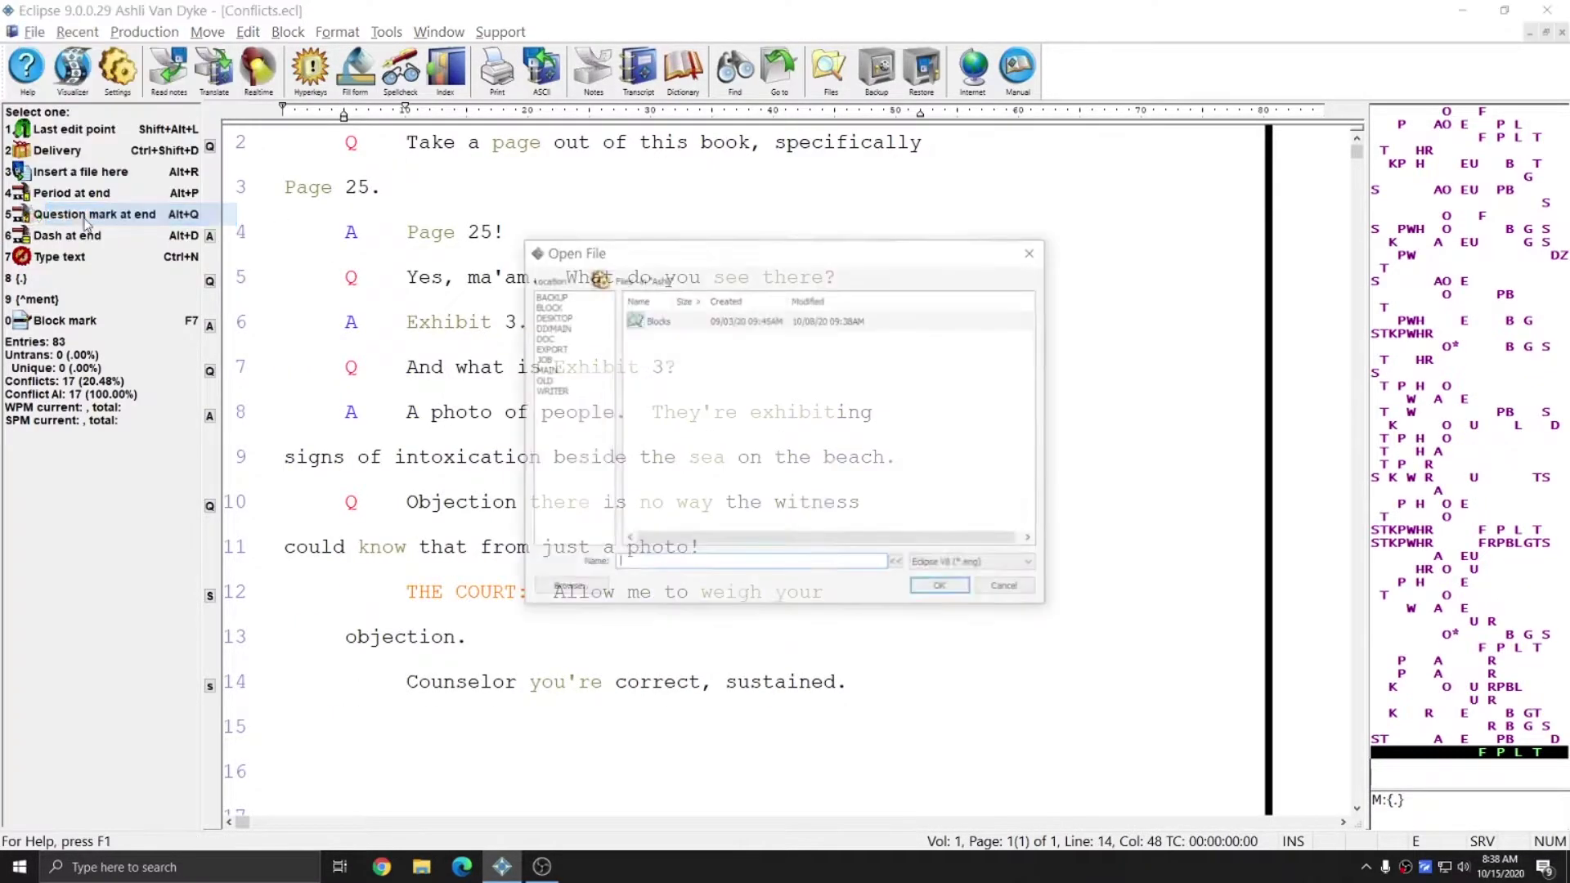
{"action": "left_click", "coordinate": [1030, 566]}
{"action": "left_click", "coordinate": [991, 586]}
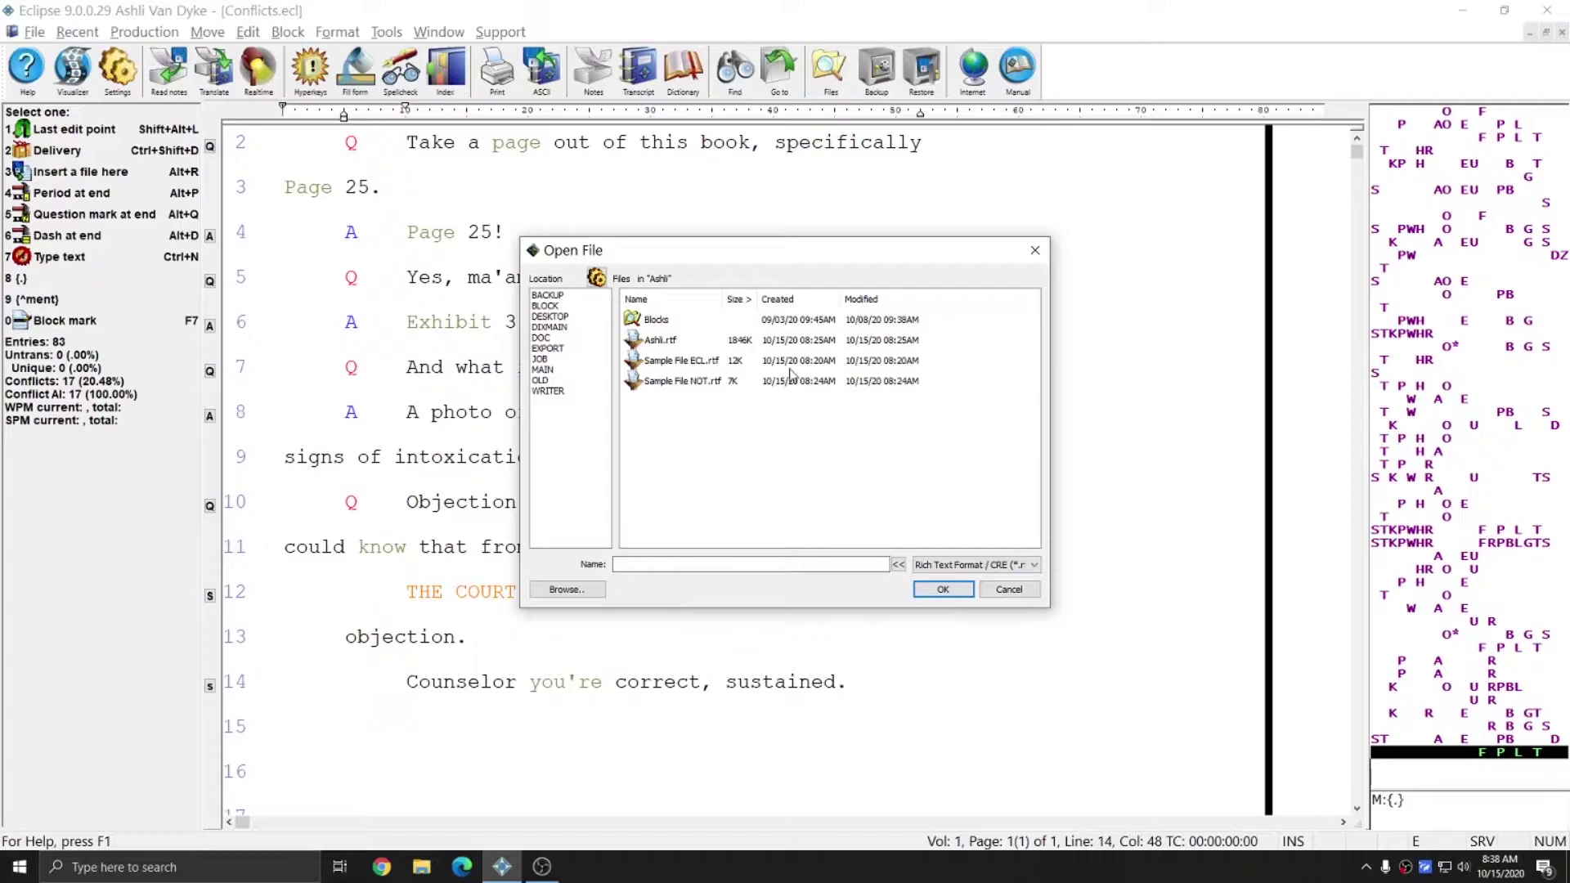
{"action": "left_click", "coordinate": [667, 362]}
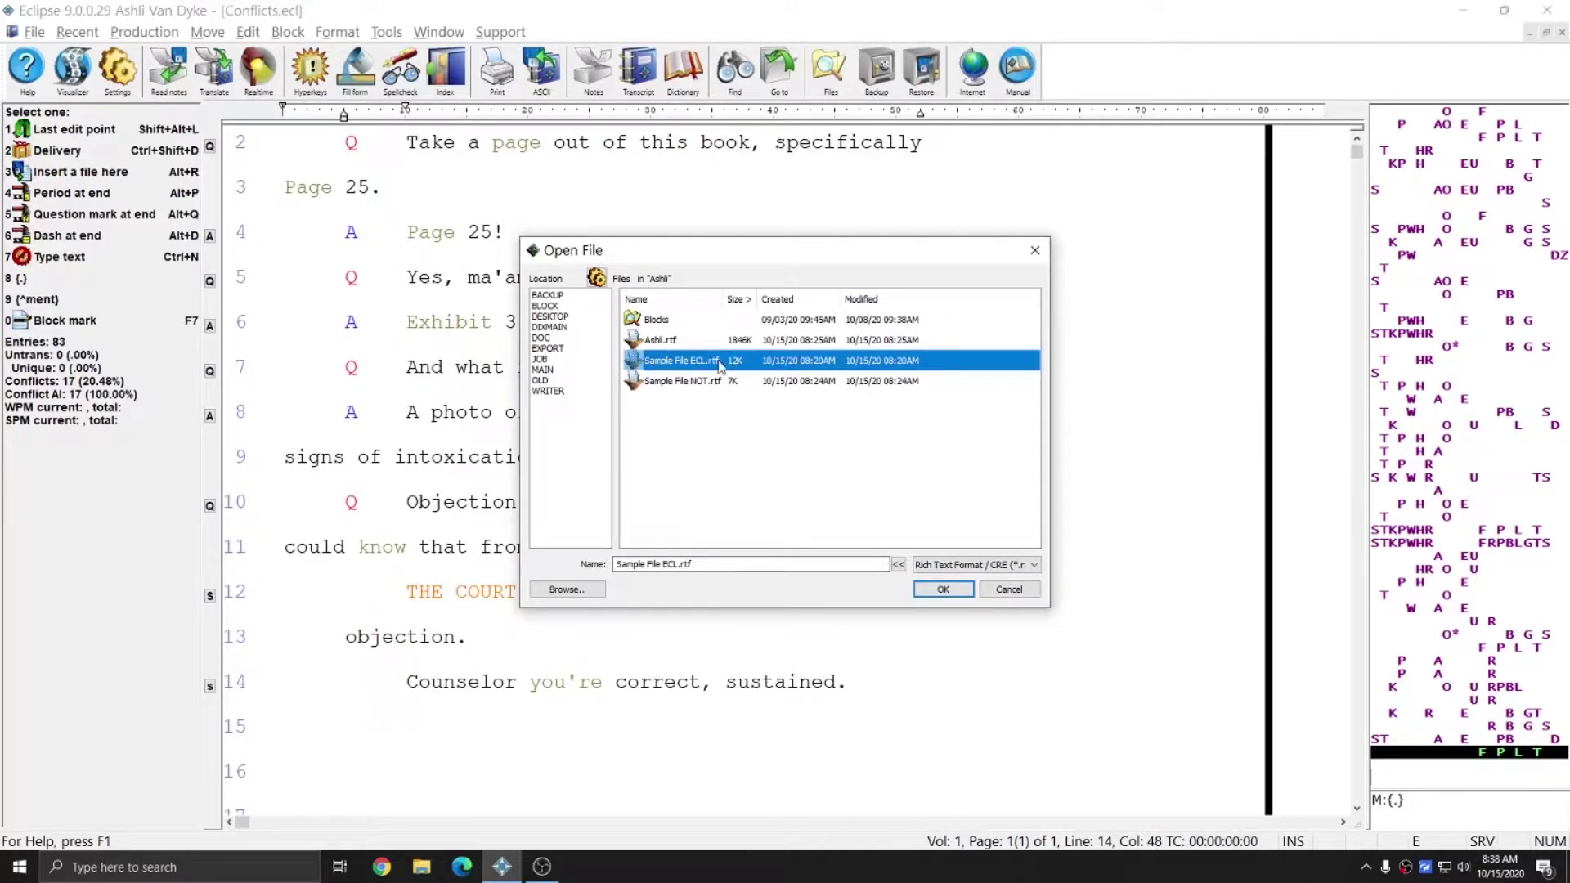
{"action": "left_click", "coordinate": [942, 590]}
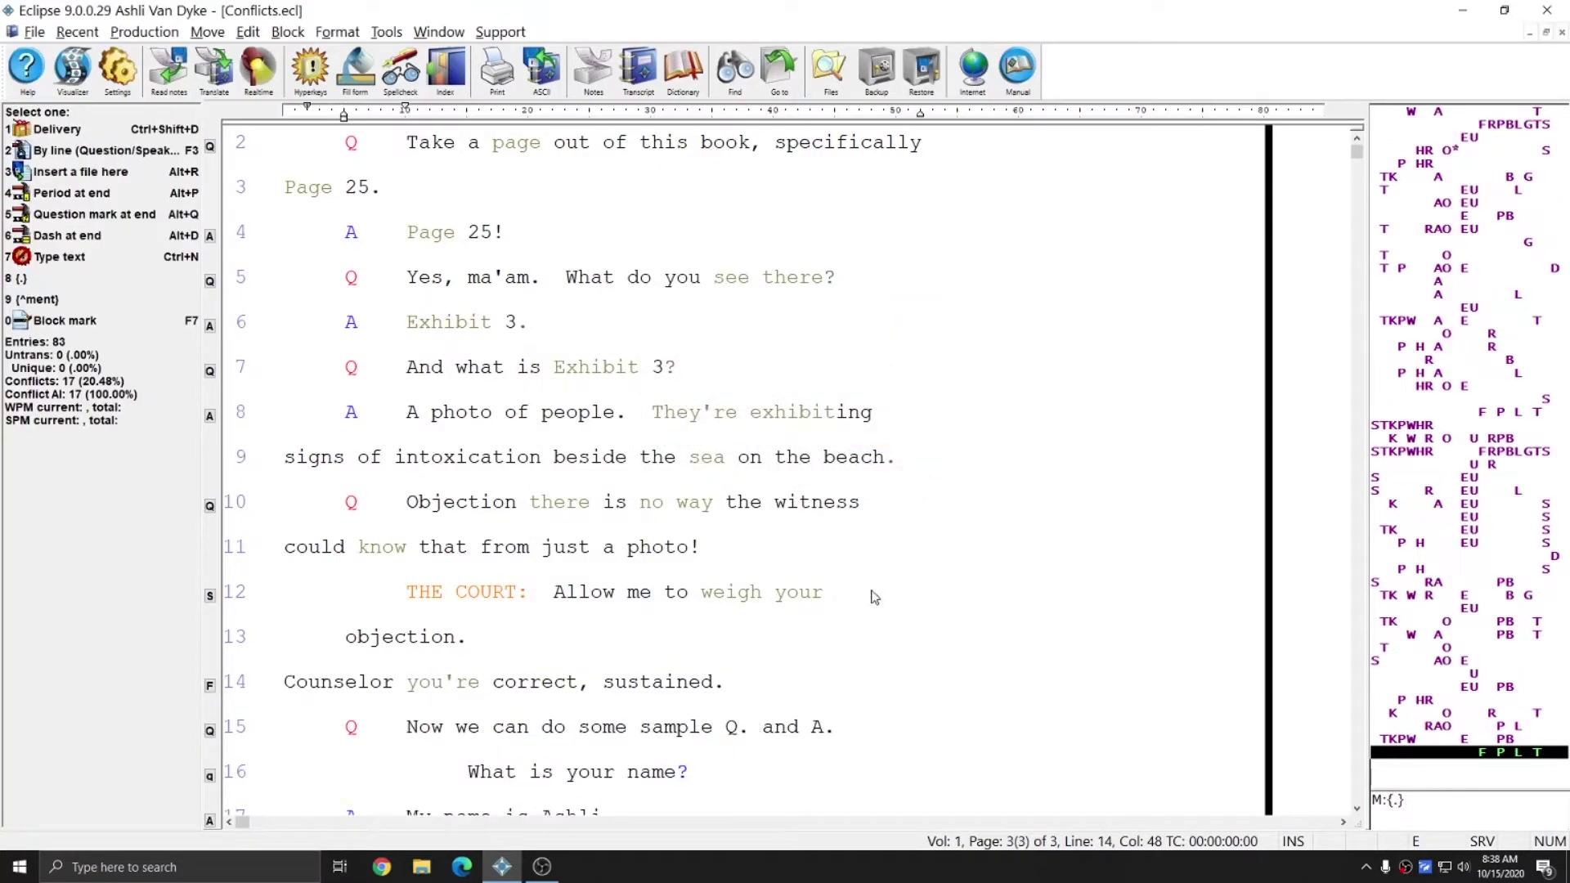
Examine where the imported text joins the existing transcript, at the question starting "Now we can do some sample".
{"action": "scroll", "coordinate": [873, 597], "scroll_direction": "down", "scroll_amount": 5}
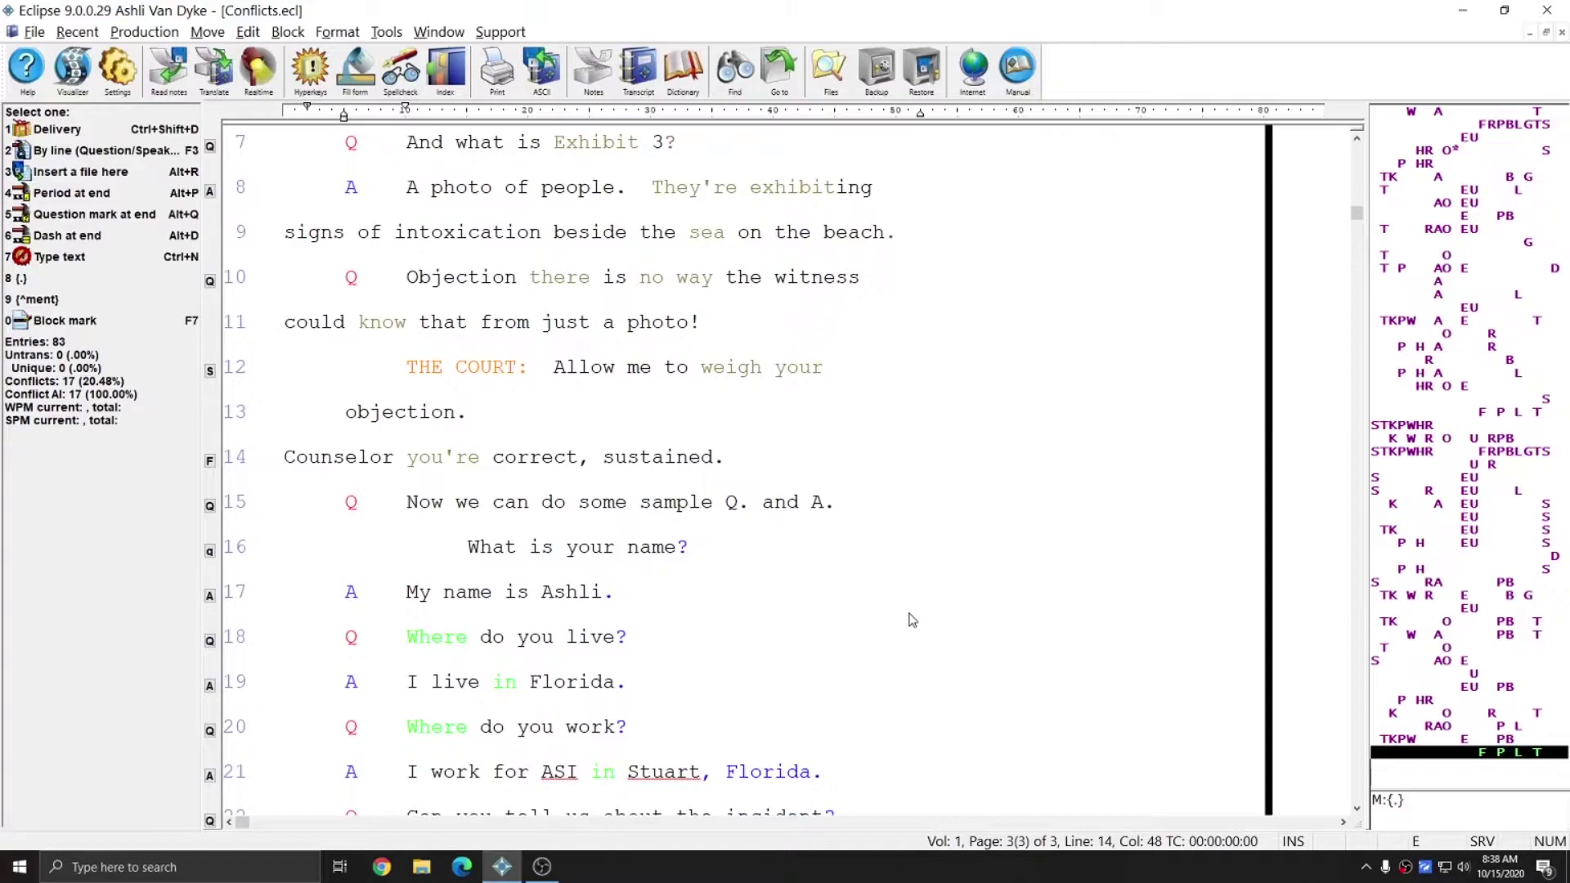
{"action": "left_click", "coordinate": [421, 504]}
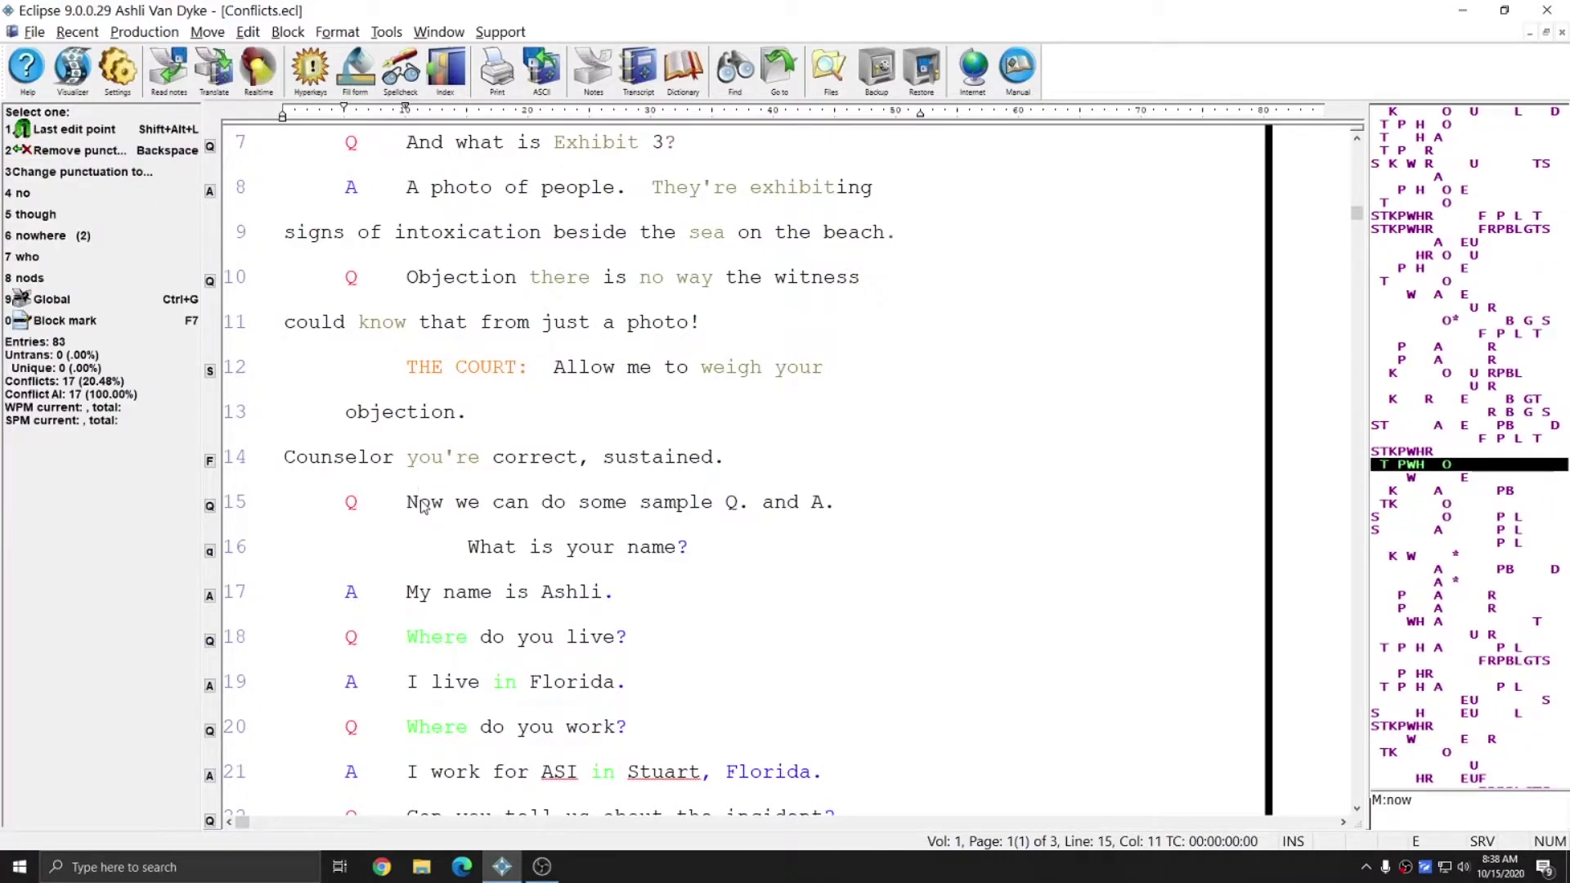
{"action": "key", "text": "Left"}
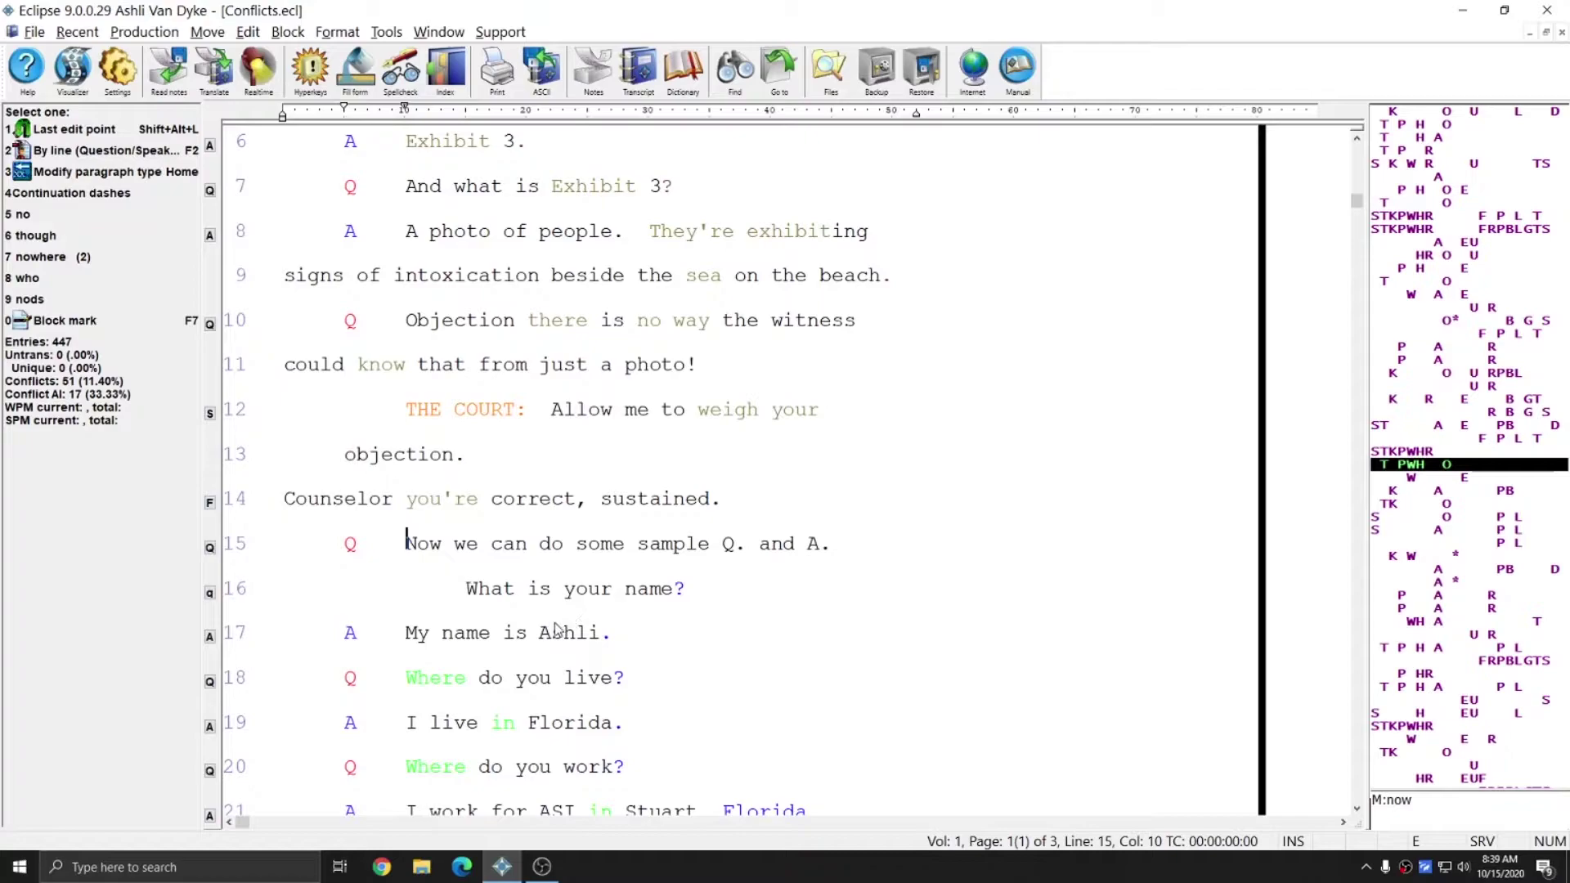
Close the Conflicts transcript and create a new notes file named Import.
{"action": "key", "text": "ctrl+F4"}
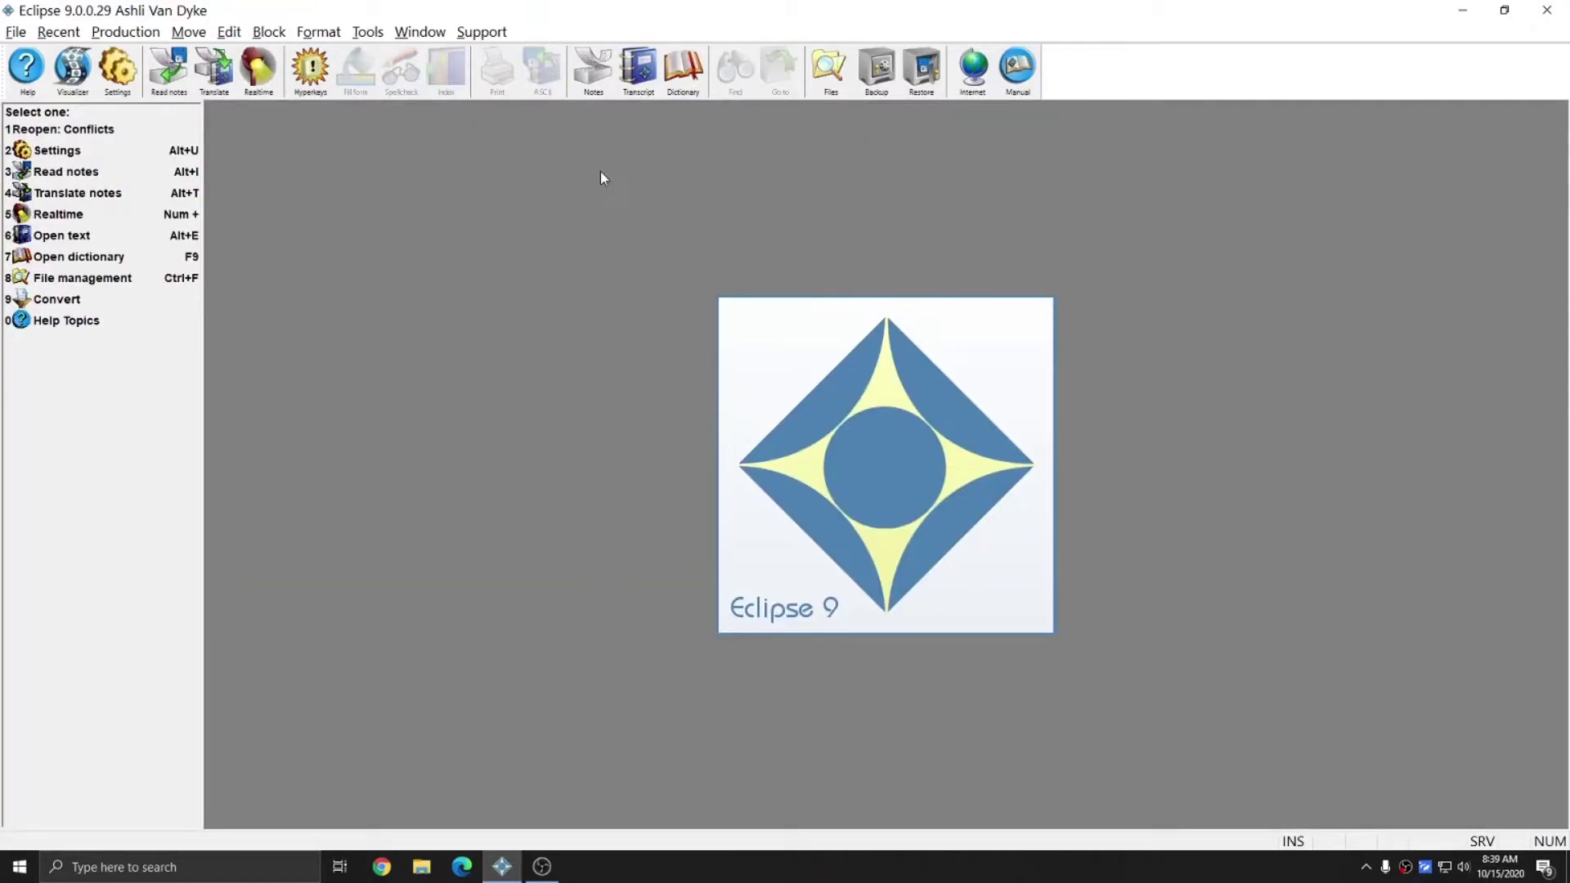
{"action": "left_click", "coordinate": [594, 74]}
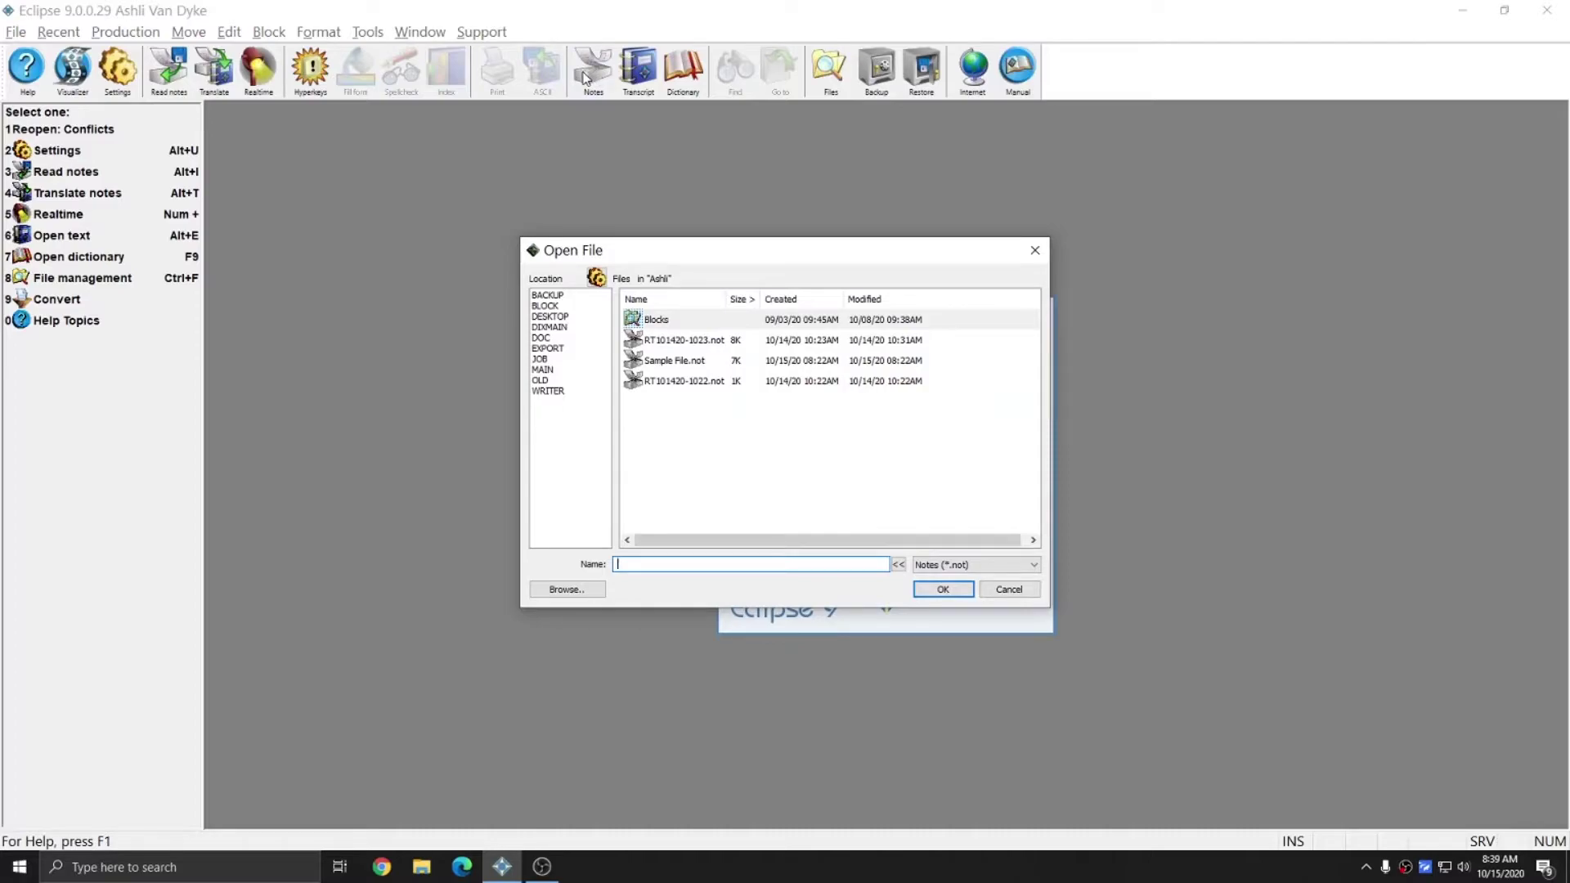
{"action": "type", "text": "Import"}
{"action": "key", "text": "Return"}
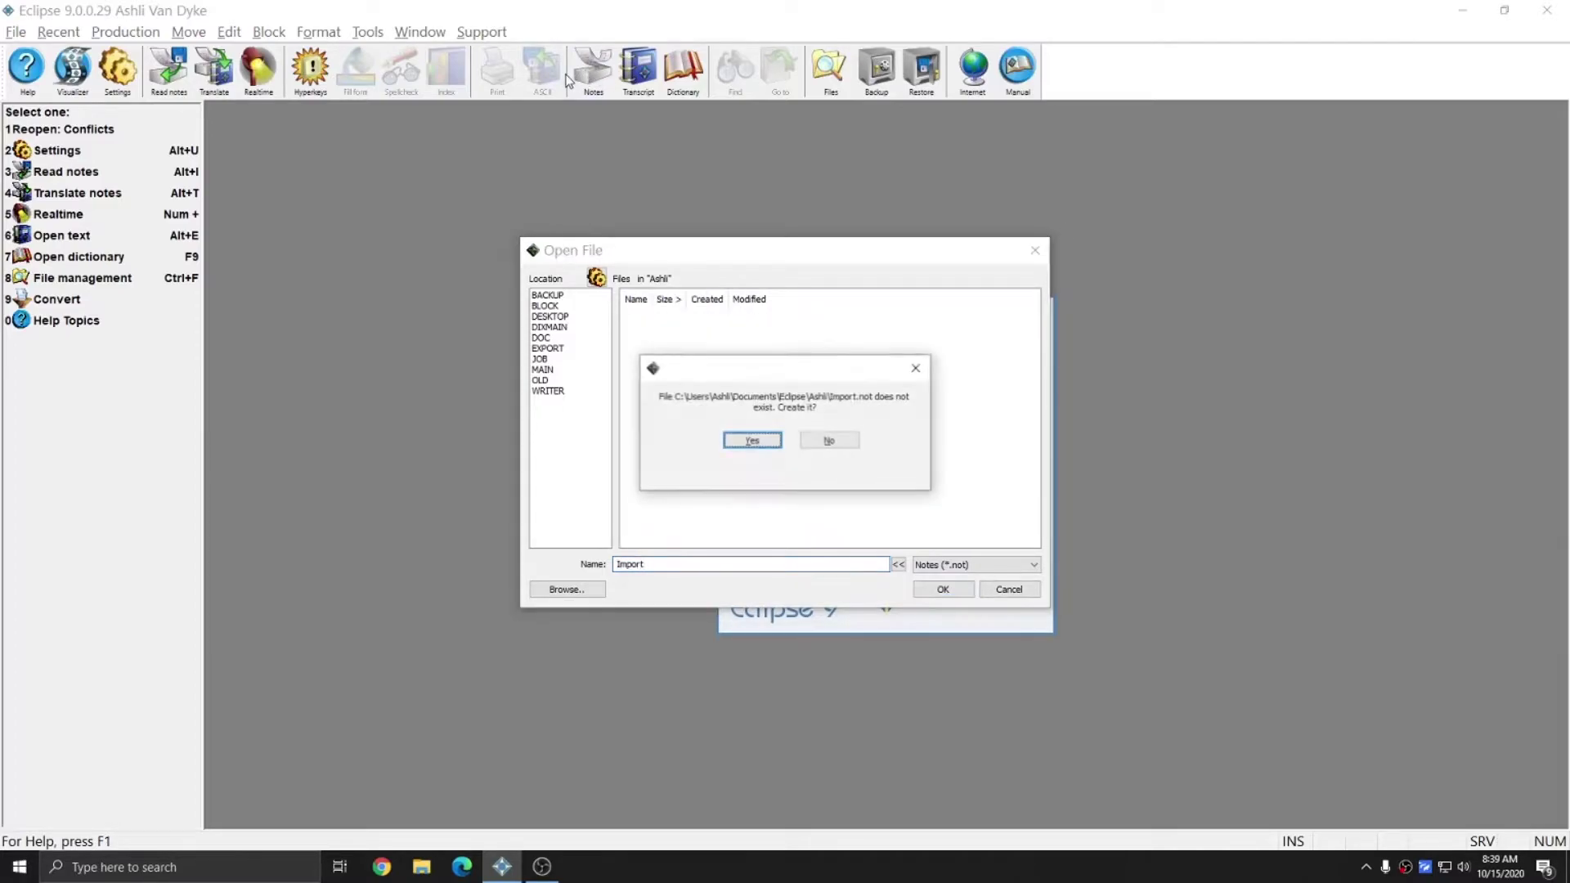
{"action": "left_click", "coordinate": [748, 443]}
Import the Rich Text Format / CRE file Sample File NOT.rtf into the empty Import notes file.
{"action": "left_click", "coordinate": [15, 31]}
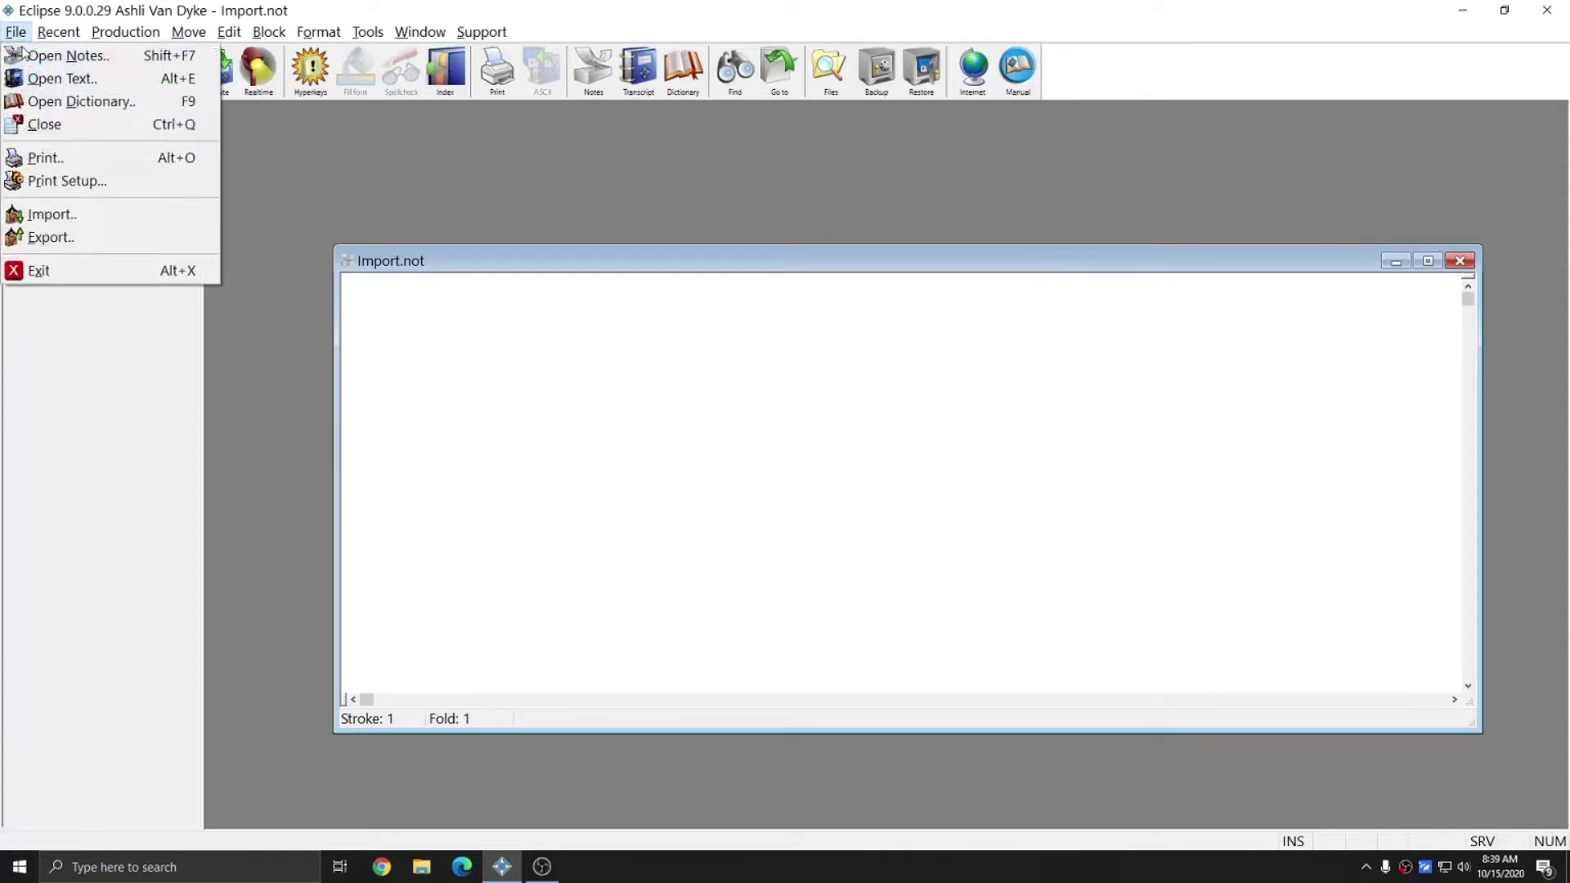
{"action": "left_click", "coordinate": [49, 211]}
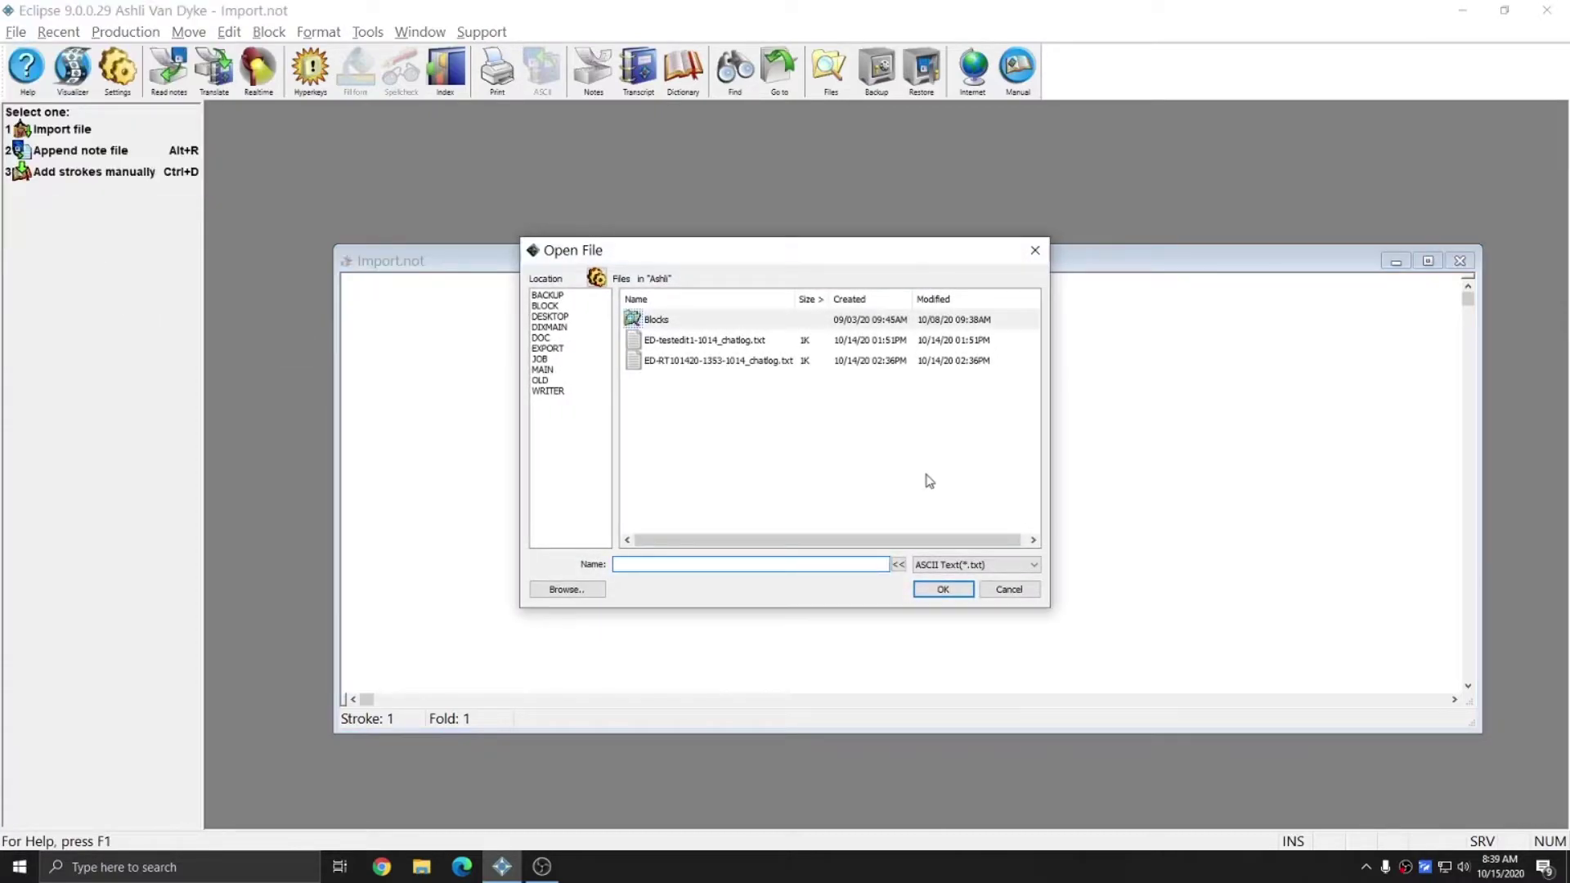
{"action": "left_click", "coordinate": [981, 565]}
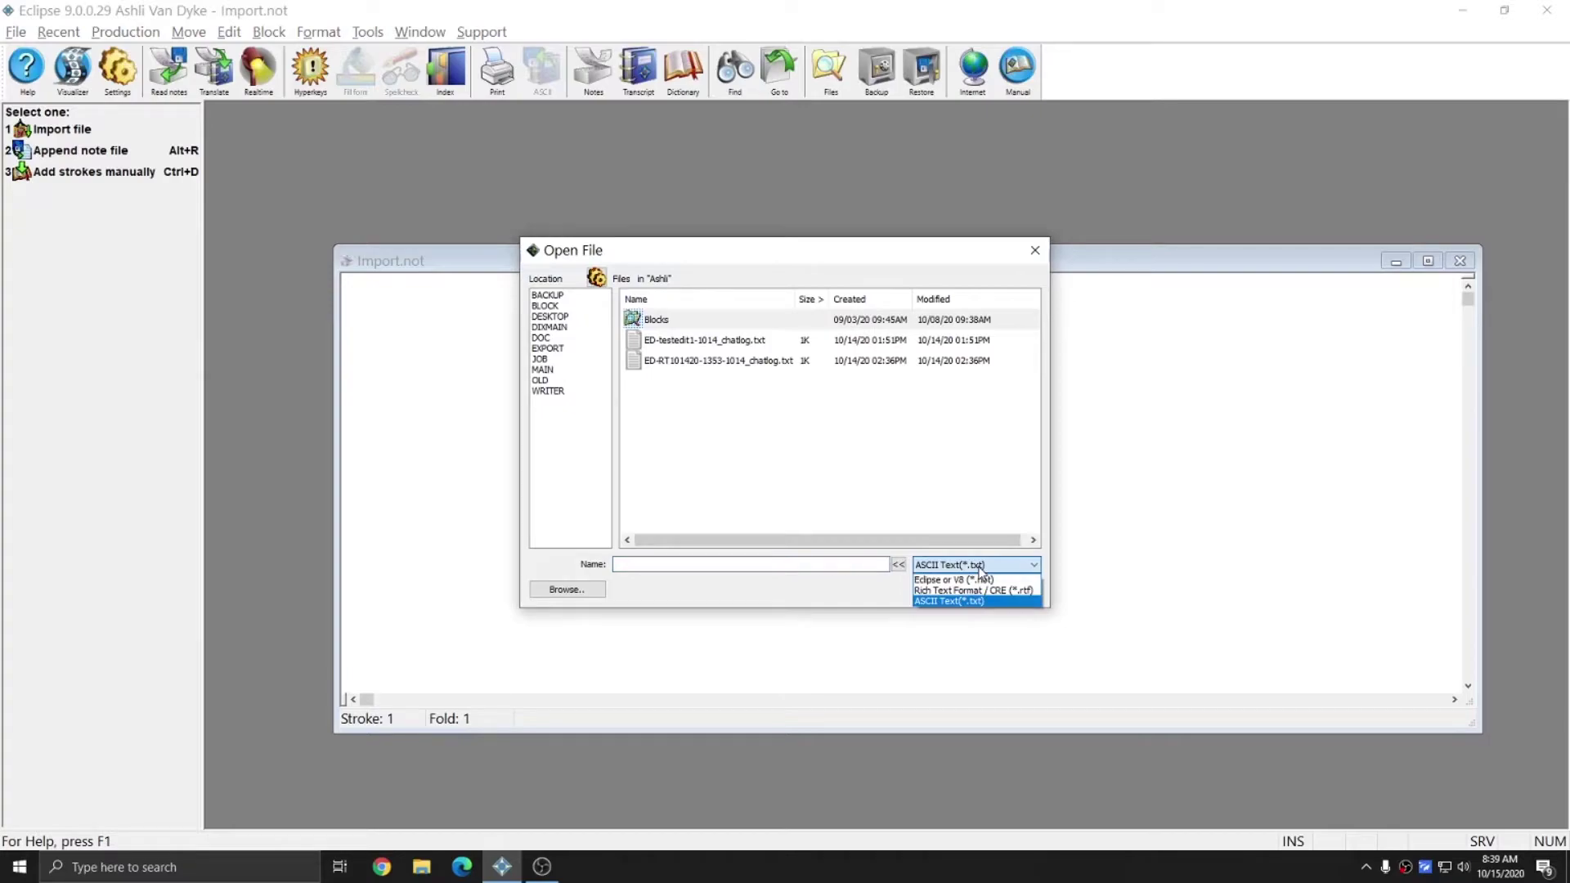
{"action": "left_click", "coordinate": [936, 590]}
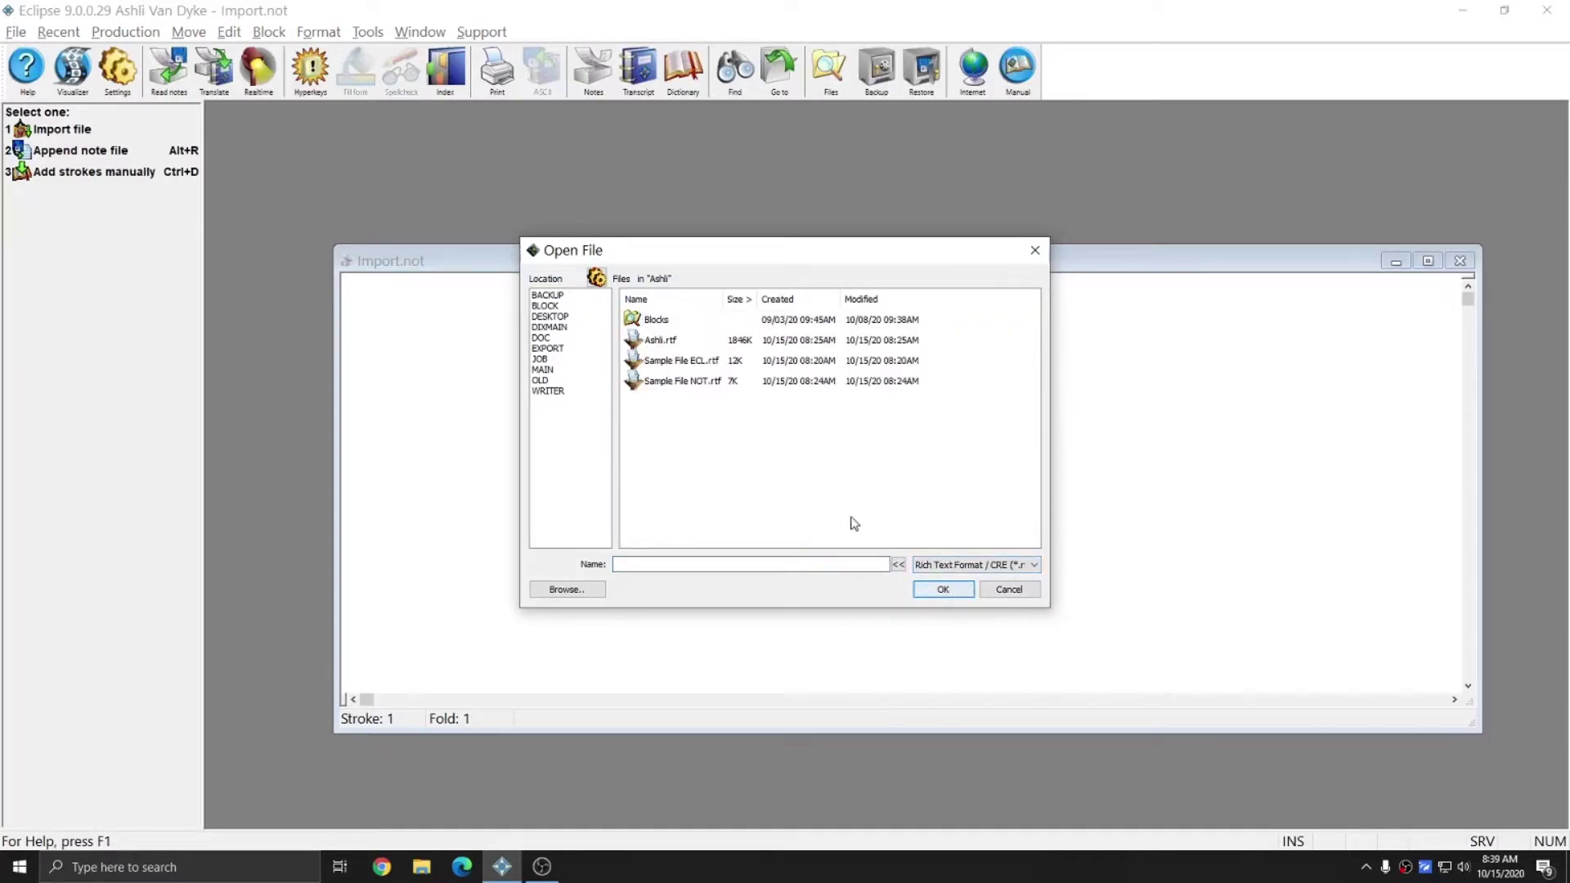
{"action": "left_click", "coordinate": [654, 382]}
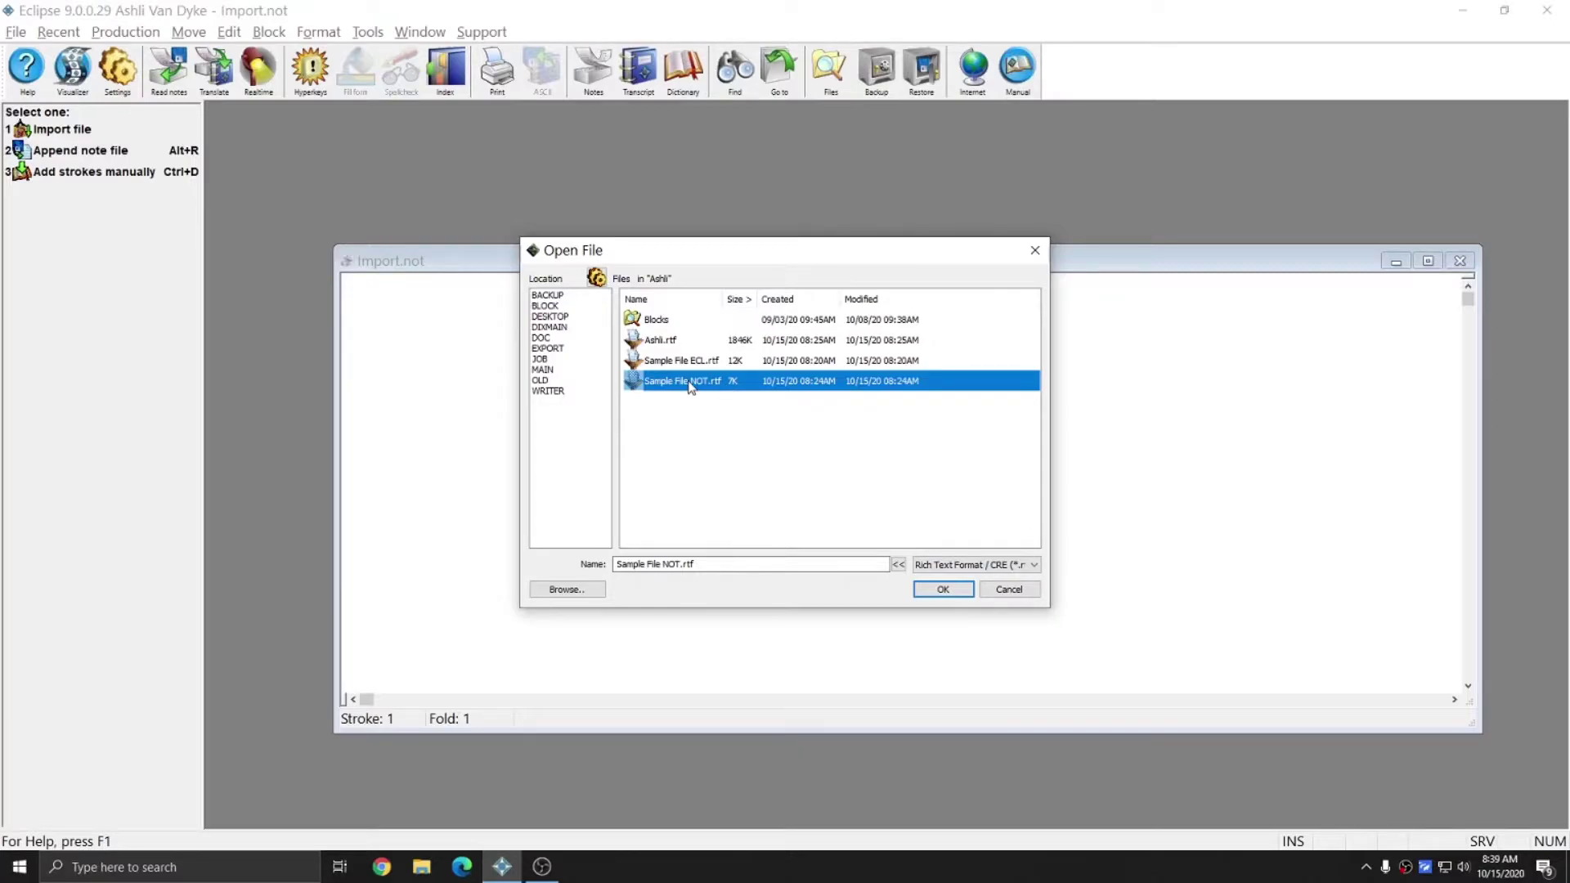
{"action": "left_click", "coordinate": [943, 591]}
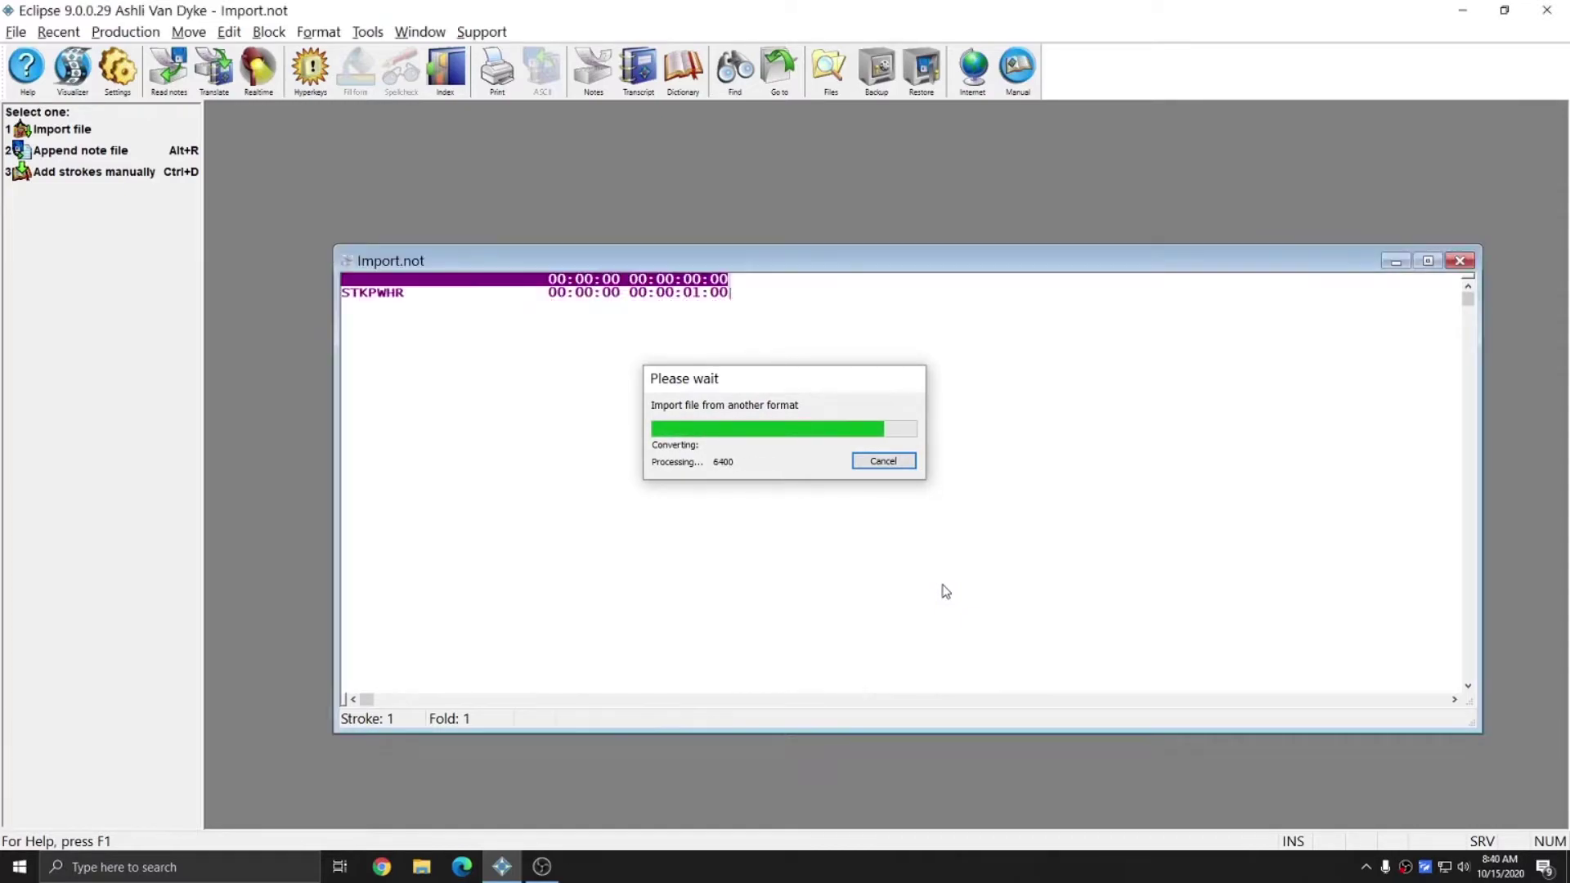
Examine the imported steno strokes, their timecodes and the text beside them throughout the Import notes.
{"action": "scroll", "coordinate": [517, 407], "scroll_direction": "down", "scroll_amount": 1}
{"action": "scroll", "coordinate": [517, 407], "scroll_direction": "down", "scroll_amount": 3}
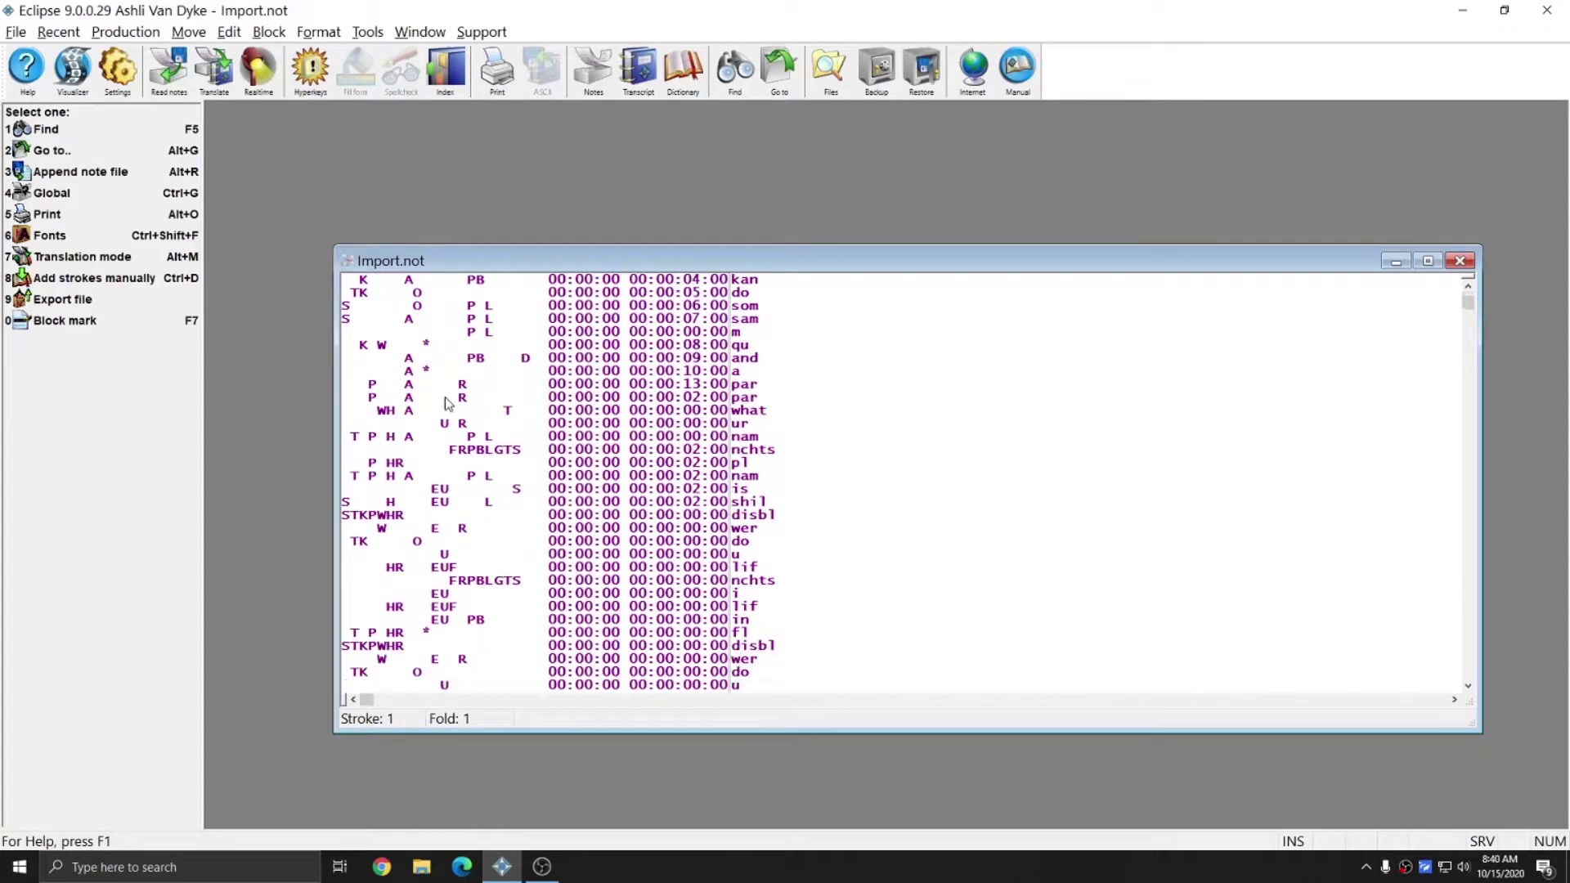
{"action": "left_click", "coordinate": [436, 399]}
{"action": "scroll", "coordinate": [438, 395], "scroll_direction": "down", "scroll_amount": 6}
{"action": "scroll", "coordinate": [441, 399], "scroll_direction": "down", "scroll_amount": 9}
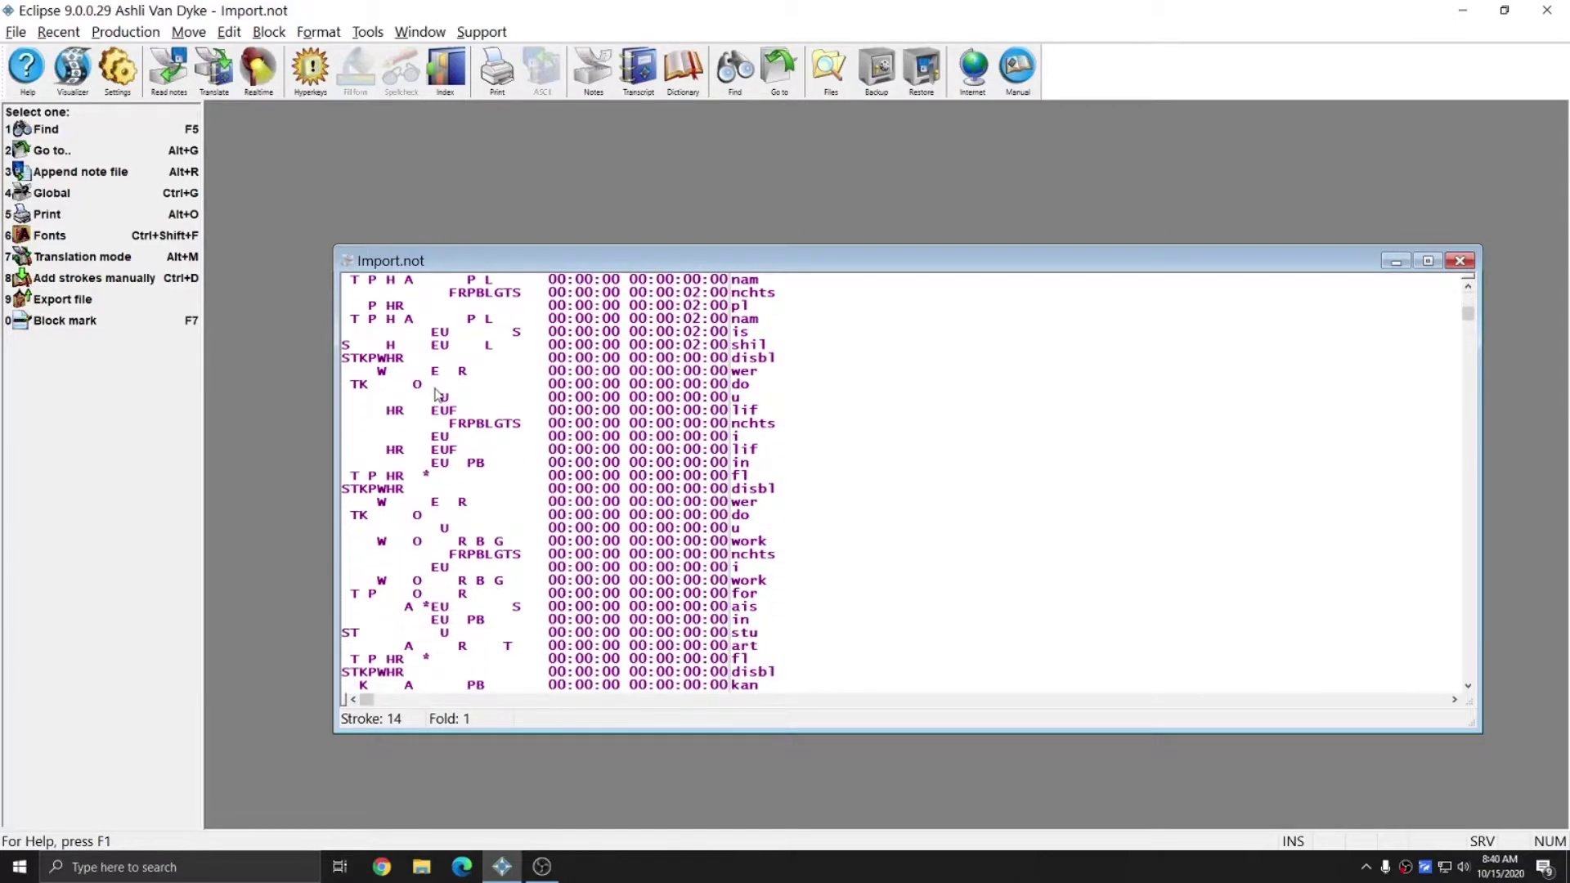
{"action": "scroll", "coordinate": [446, 404], "scroll_direction": "up", "scroll_amount": 2}
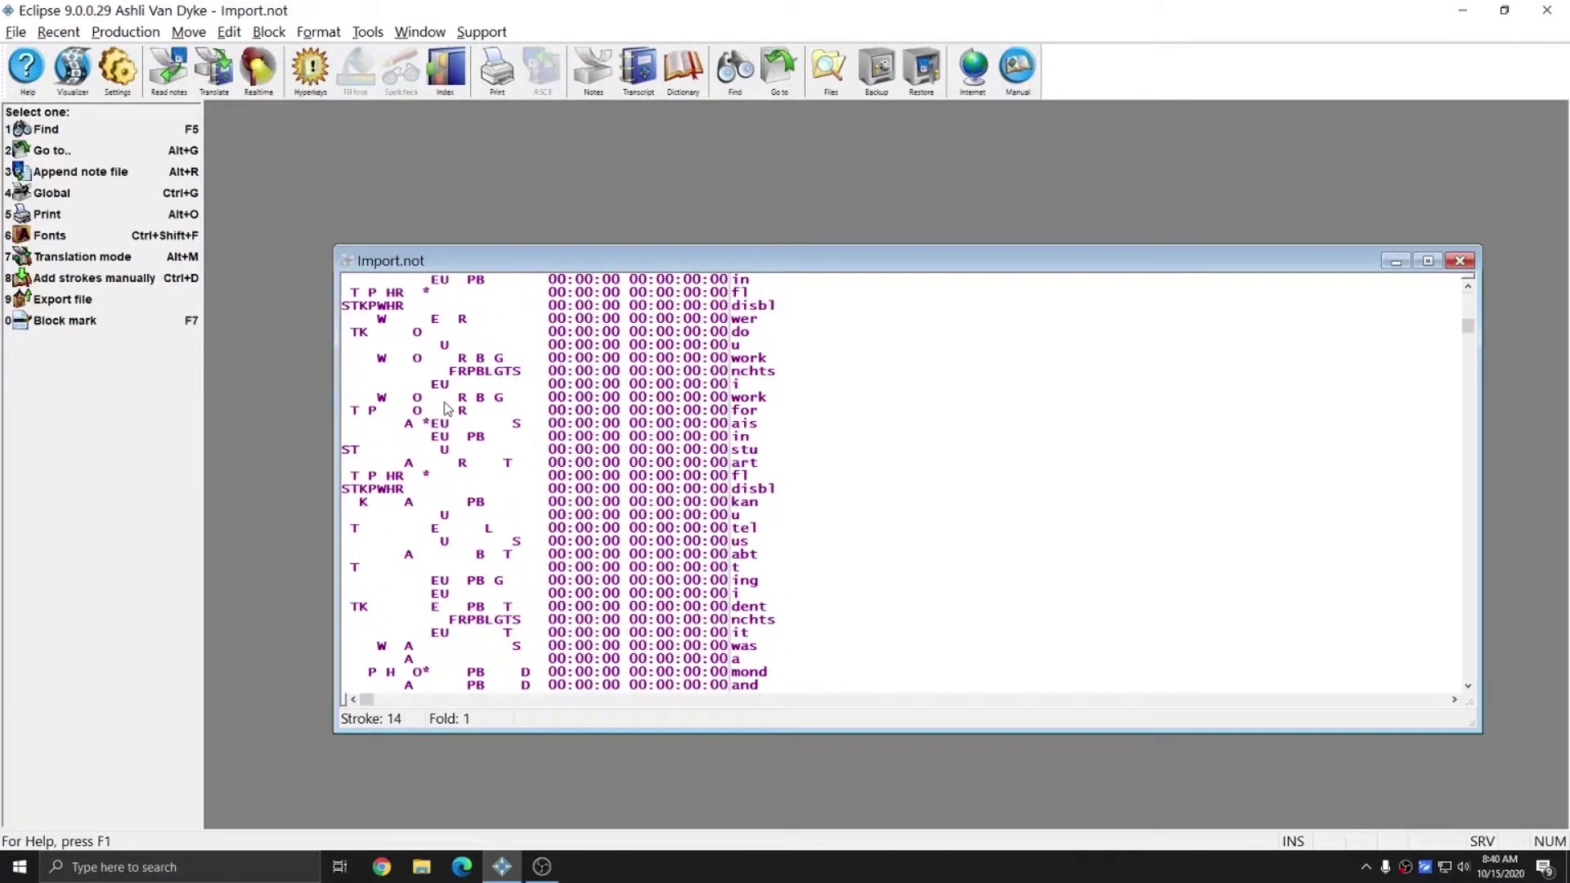
{"action": "scroll", "coordinate": [447, 408], "scroll_direction": "up", "scroll_amount": 1}
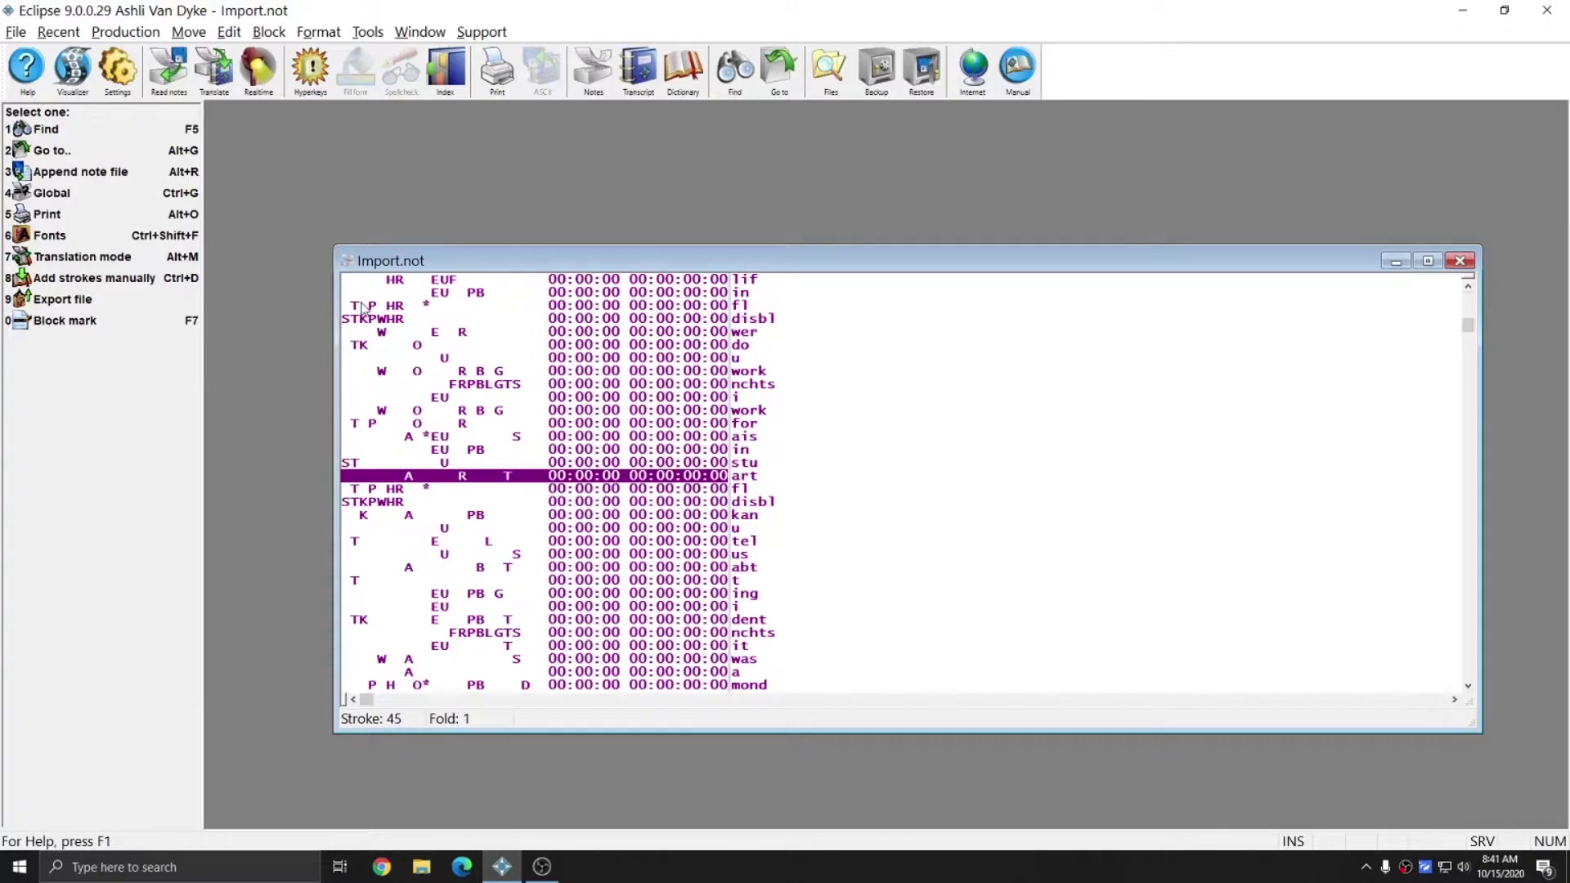
{"action": "left_click", "coordinate": [402, 307]}
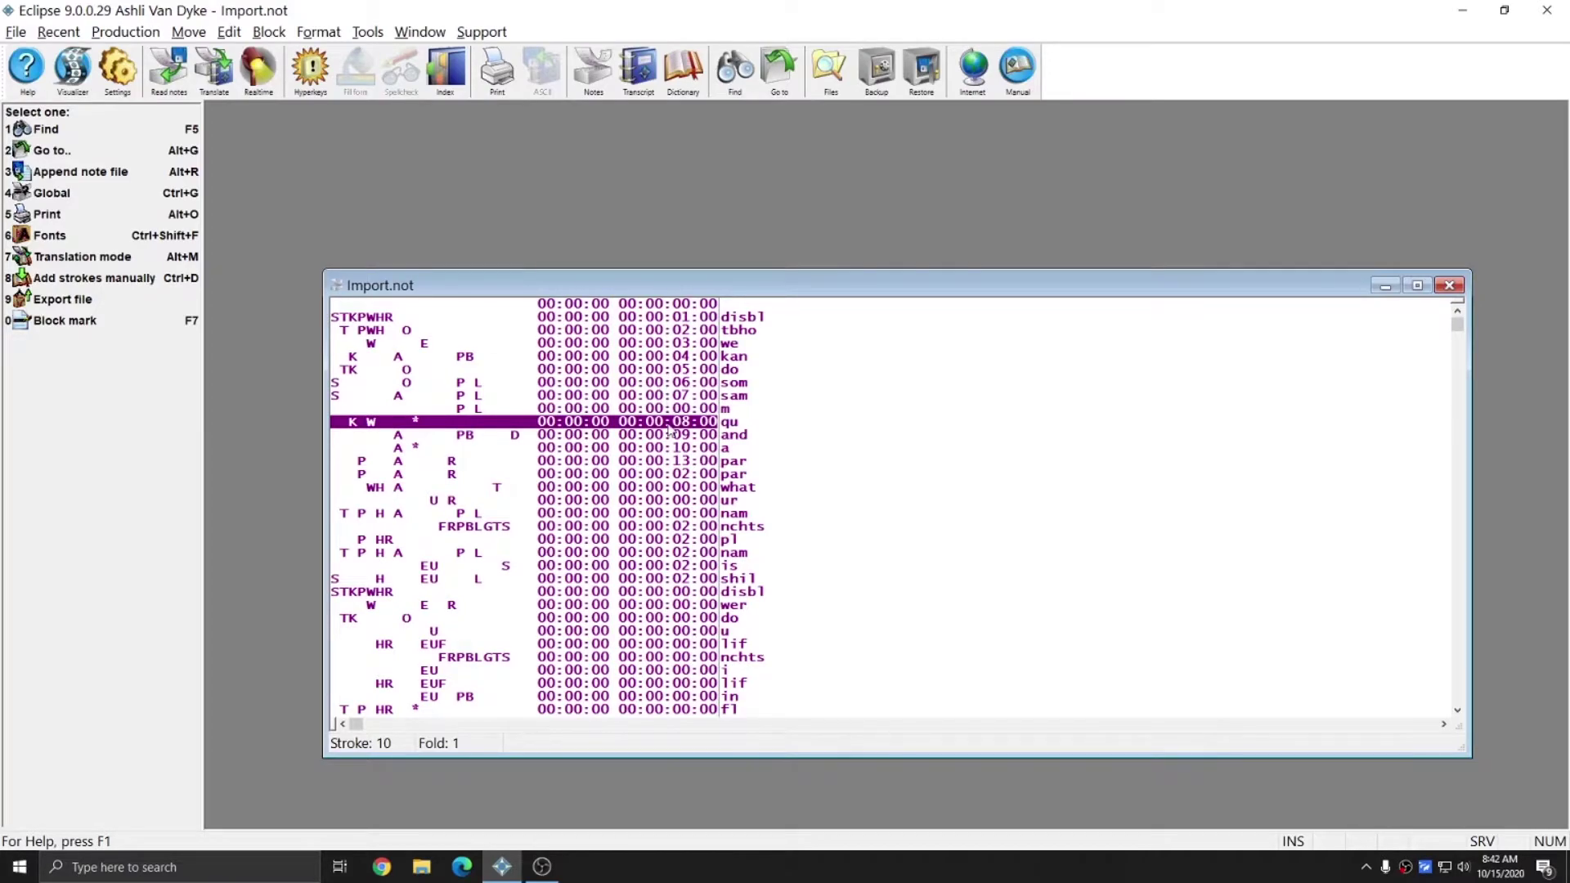
Close the Import notes and create a new dictionary named Import.
{"action": "key", "text": "ctrl+F4"}
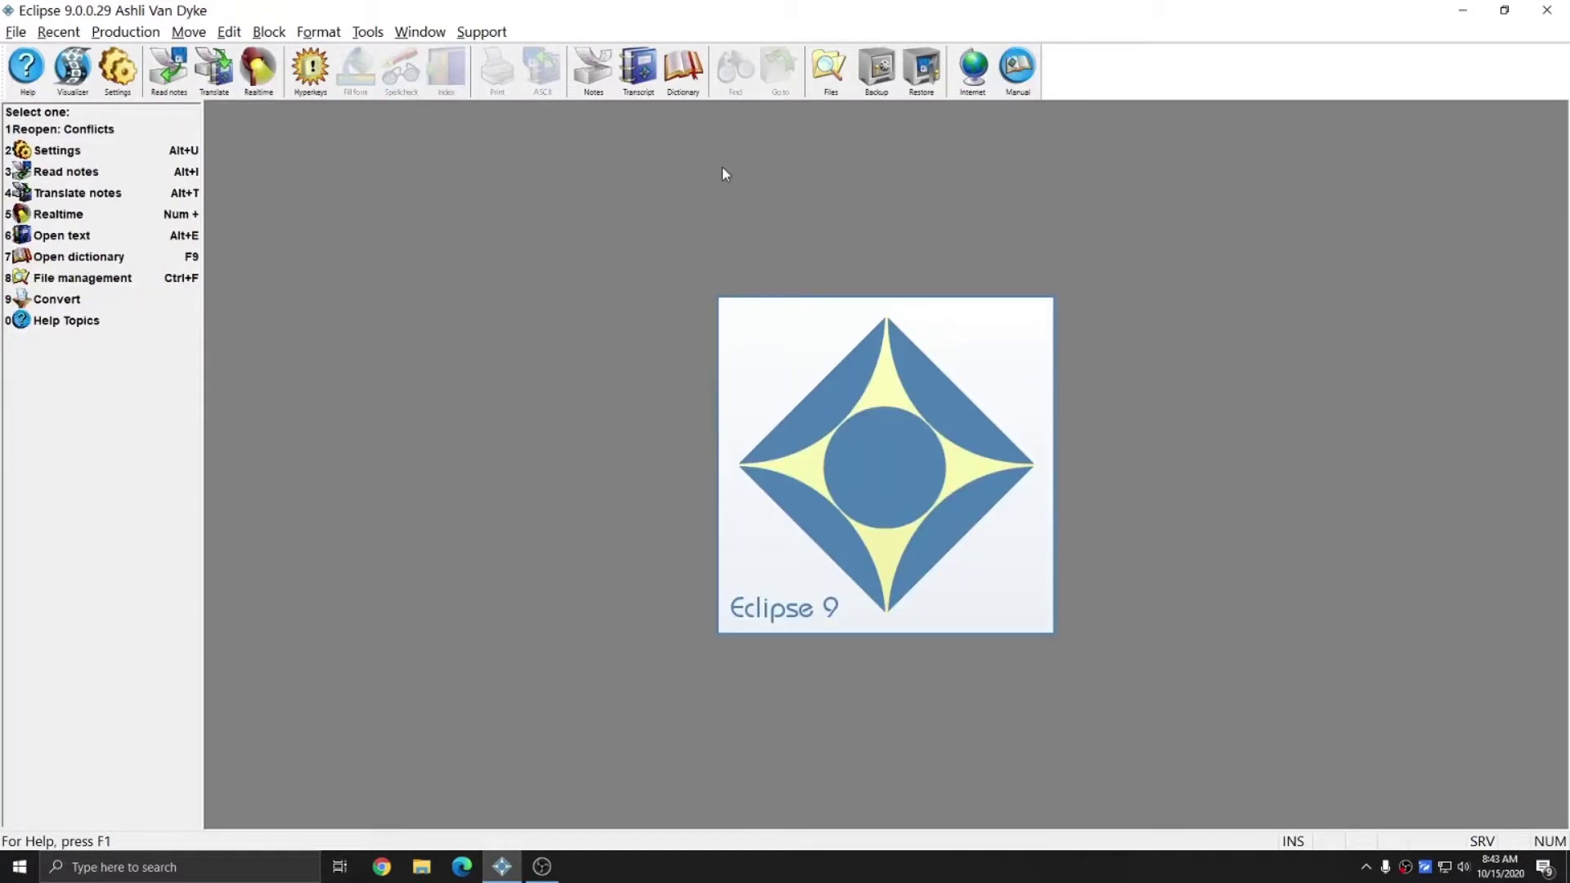
{"action": "left_click", "coordinate": [675, 82]}
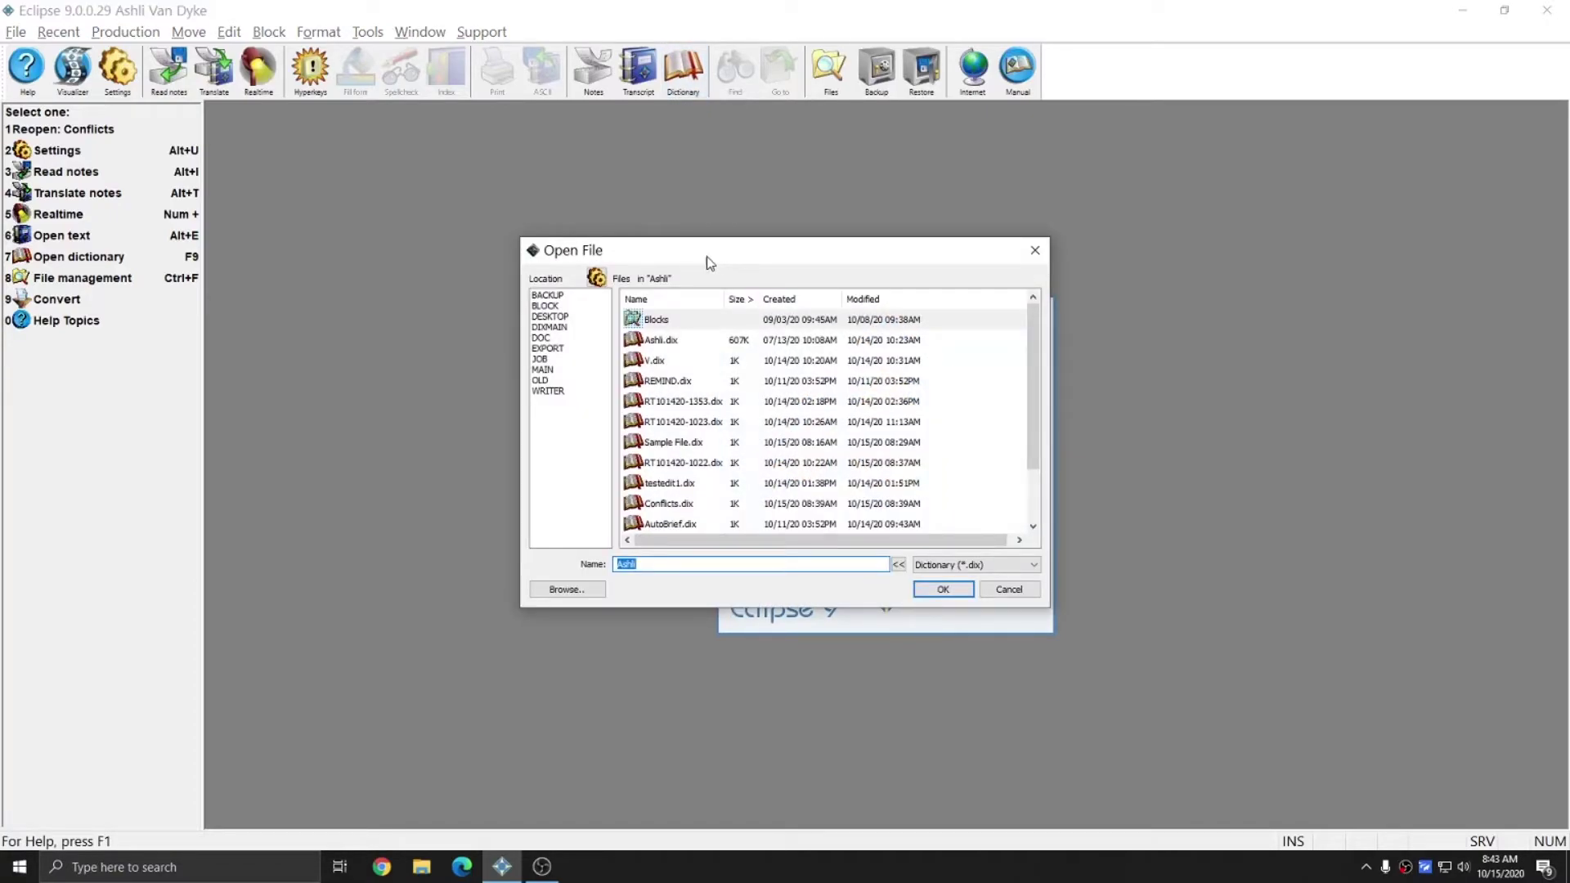
{"action": "type", "text": "Import"}
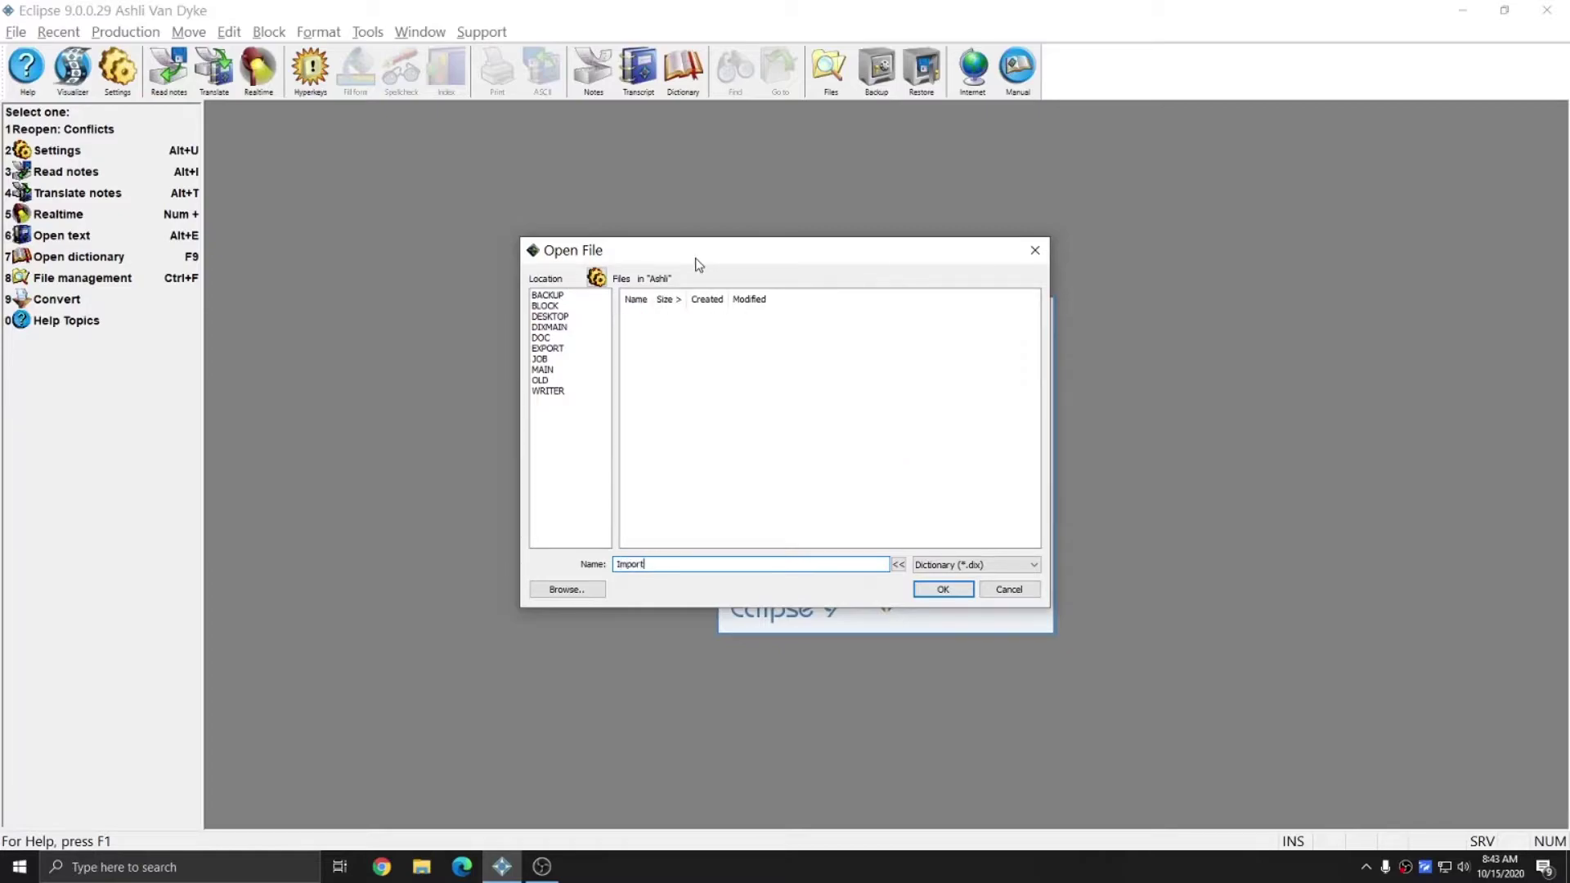
{"action": "key", "text": "Return"}
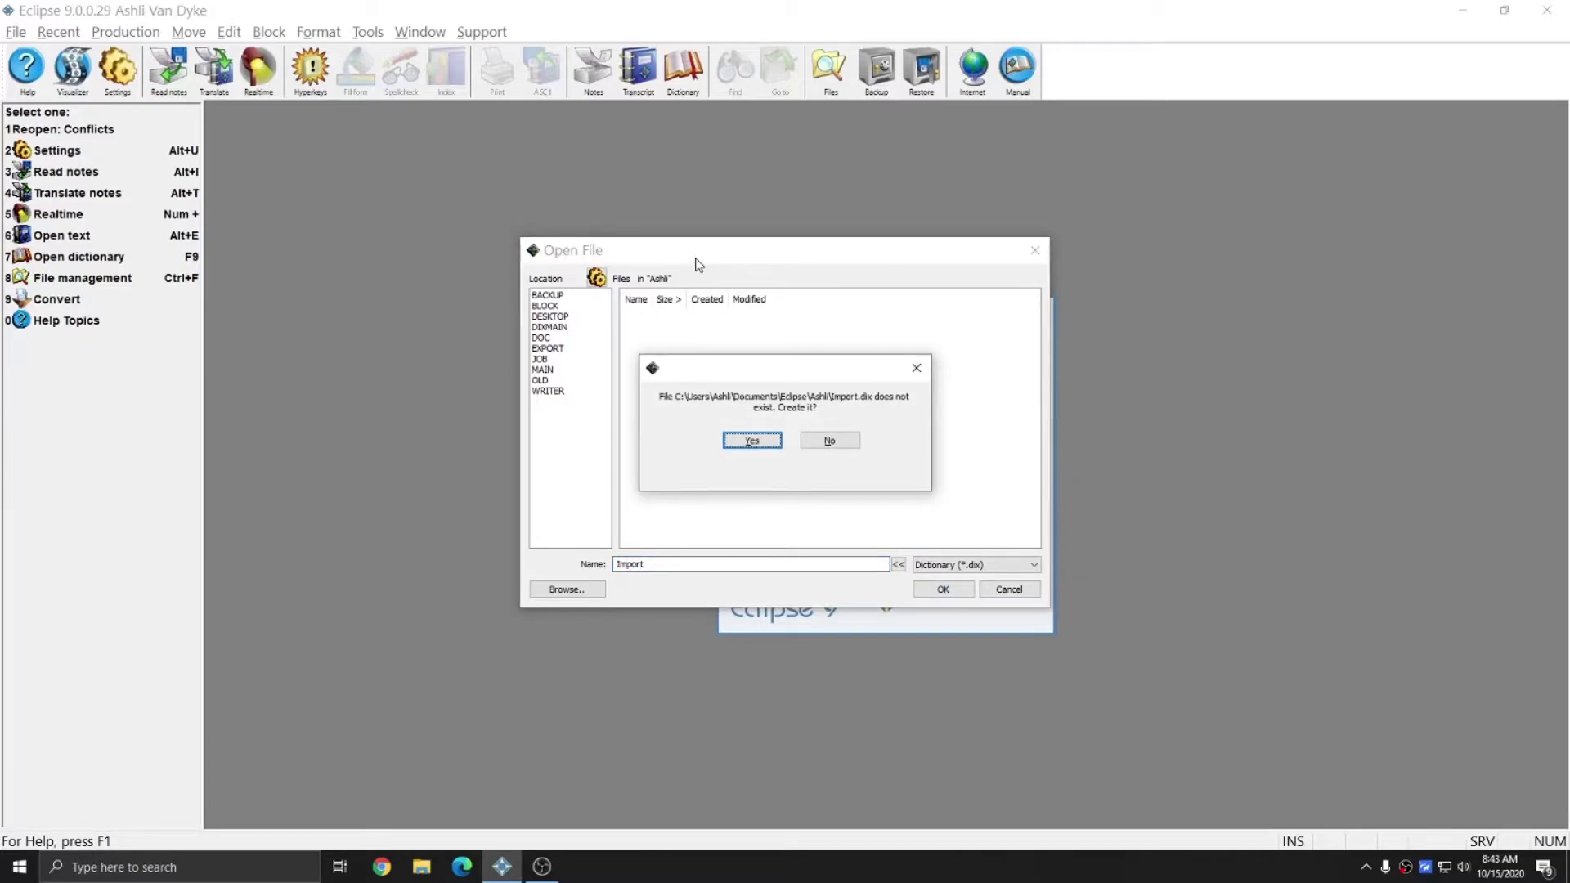
{"action": "key", "text": "Return"}
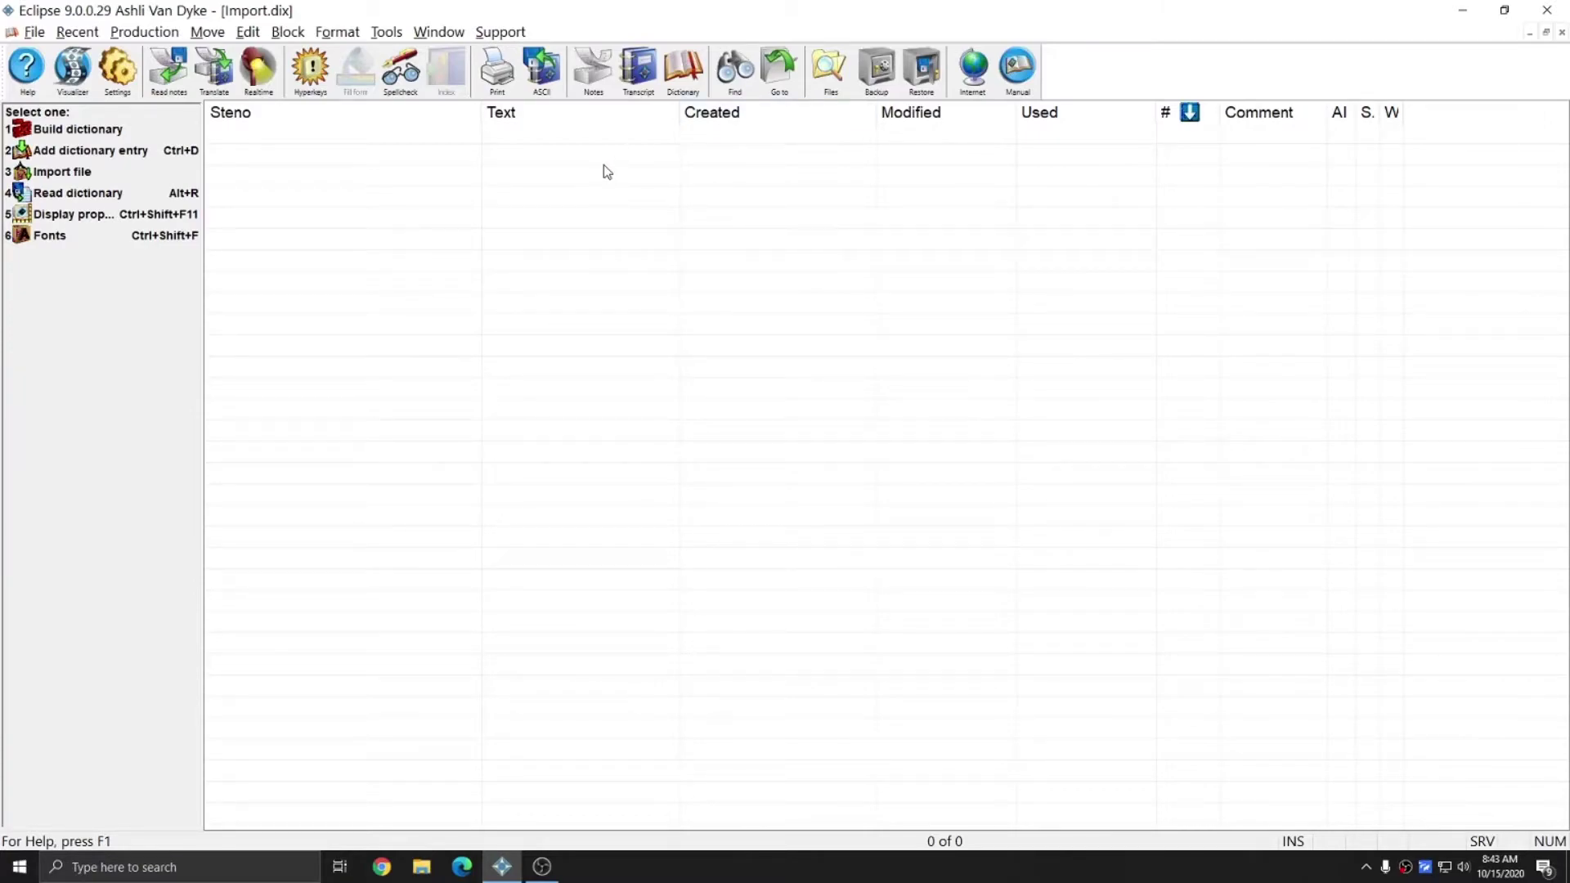
Import the user's Rich Text Format / CRE dictionary file into the Import dictionary, trimming redundant entries and choosing Windows as its source program.
{"action": "left_click", "coordinate": [35, 33]}
{"action": "left_click", "coordinate": [57, 235]}
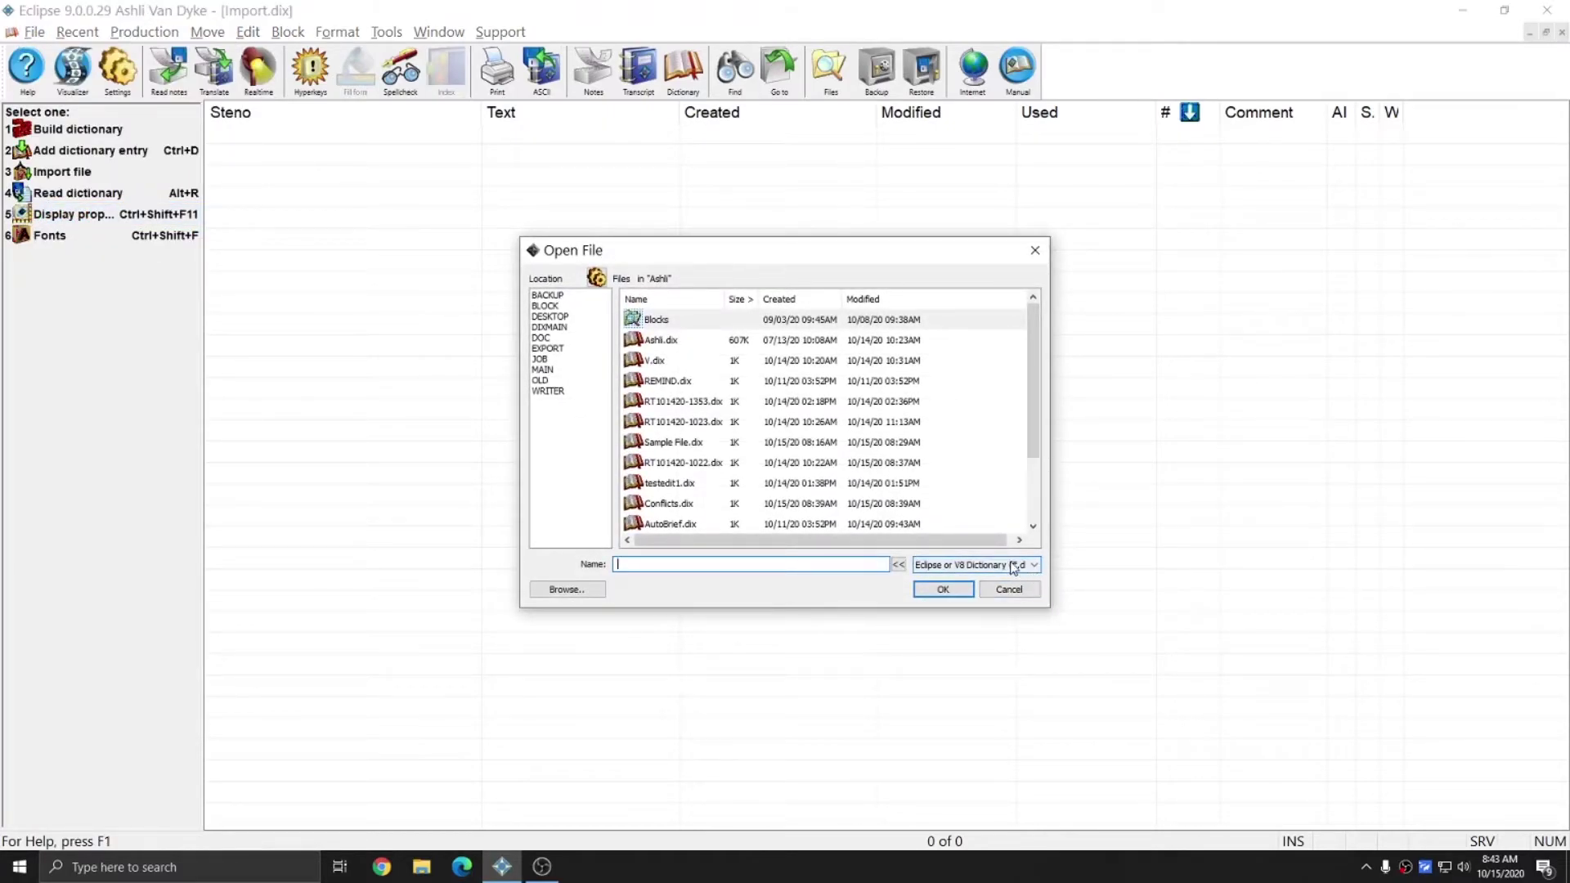
{"action": "left_click", "coordinate": [1036, 565]}
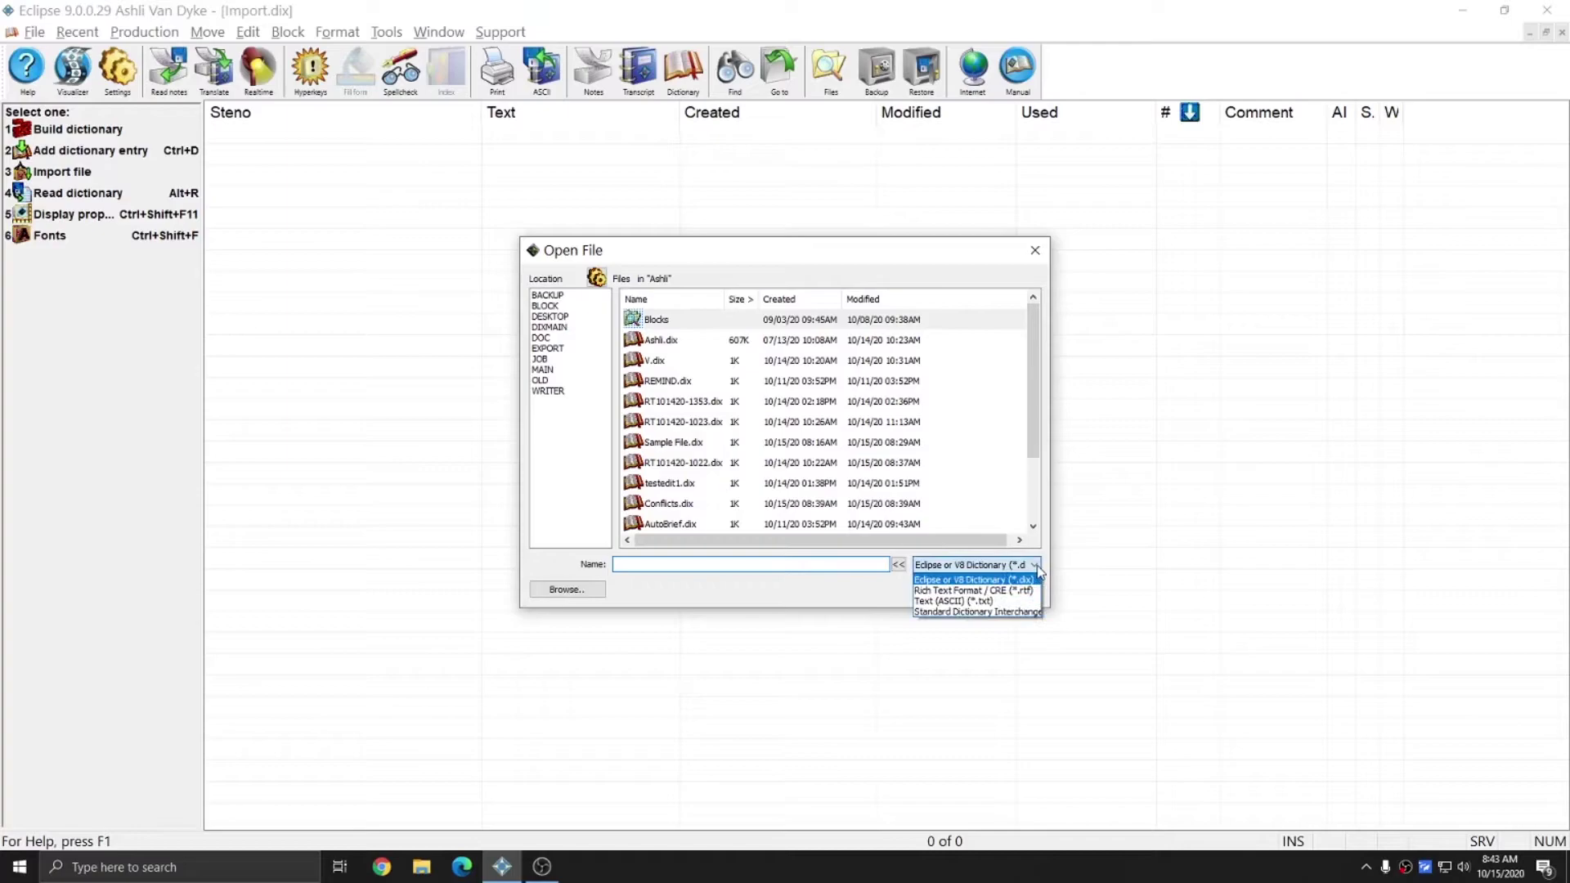
{"action": "left_click", "coordinate": [994, 592]}
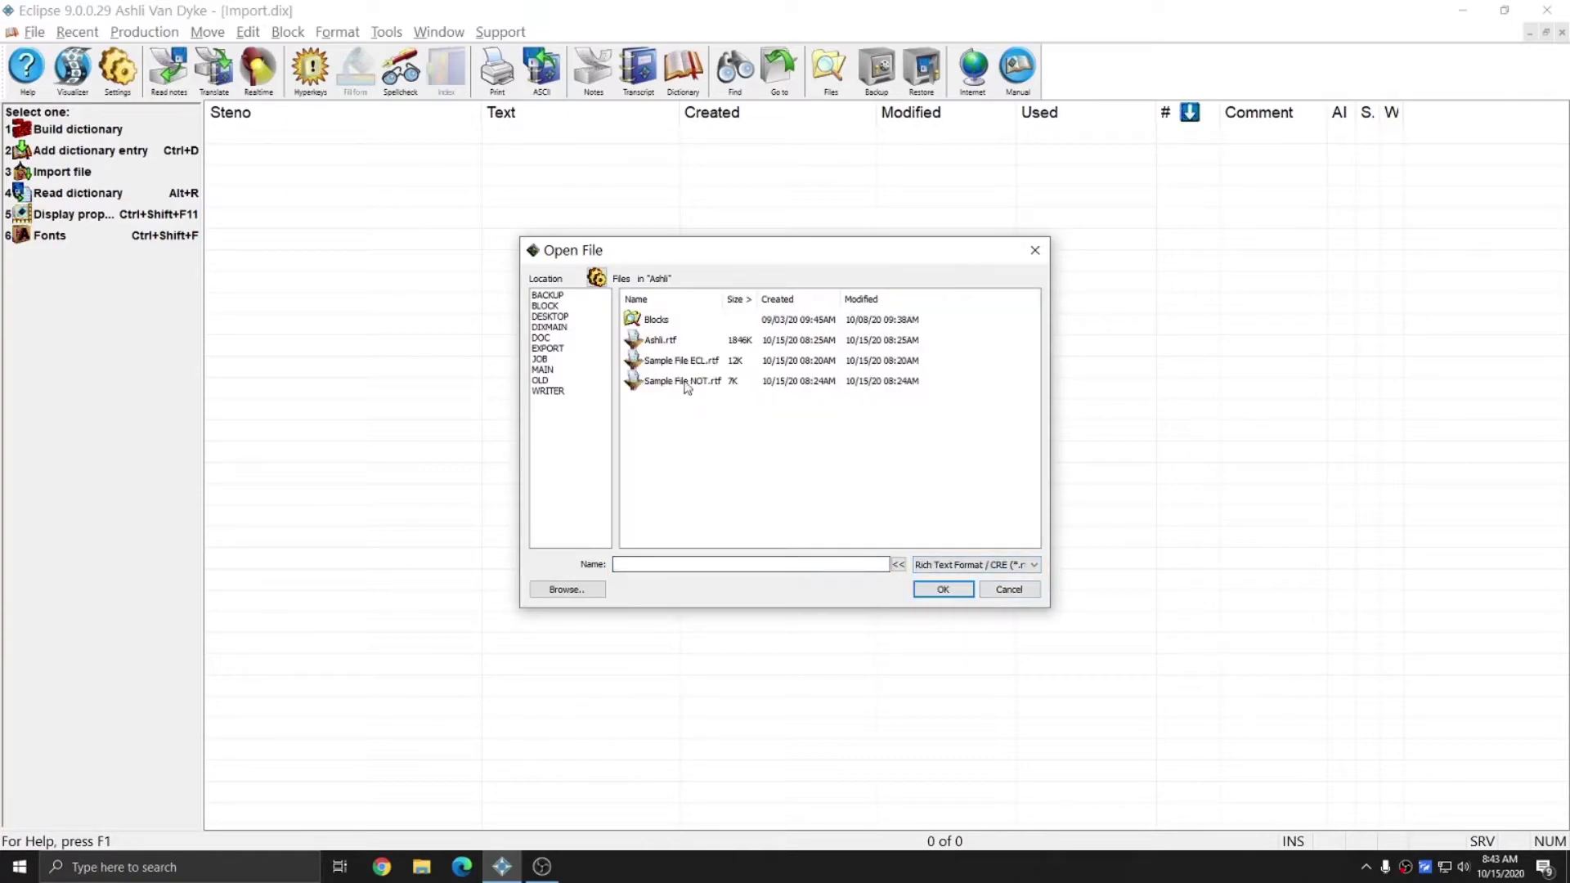
{"action": "left_click", "coordinate": [657, 342]}
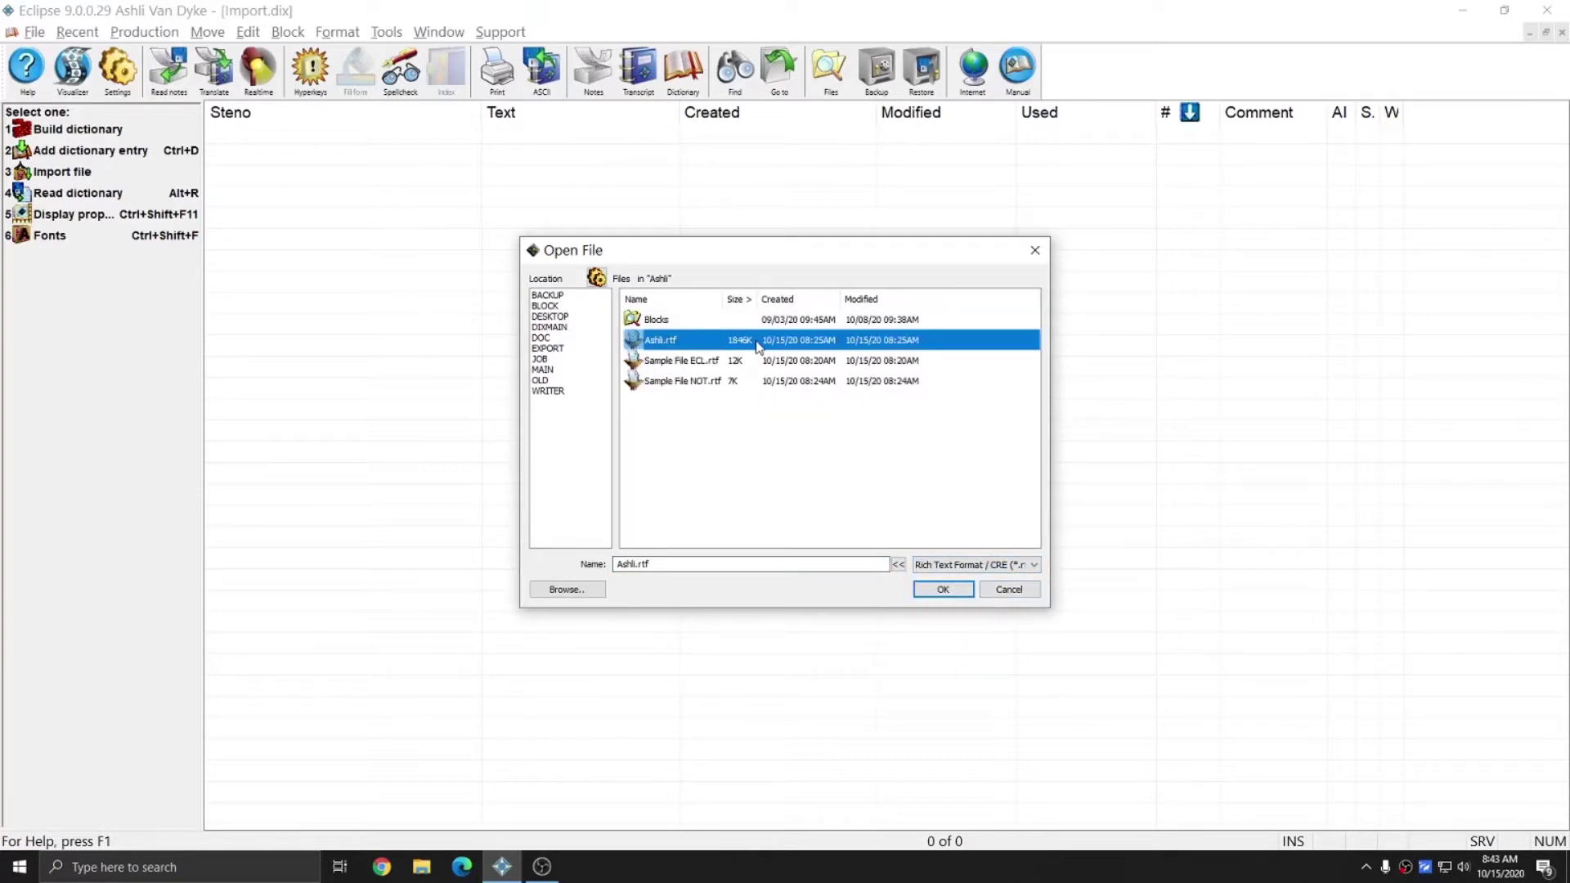
{"action": "left_click", "coordinate": [940, 589]}
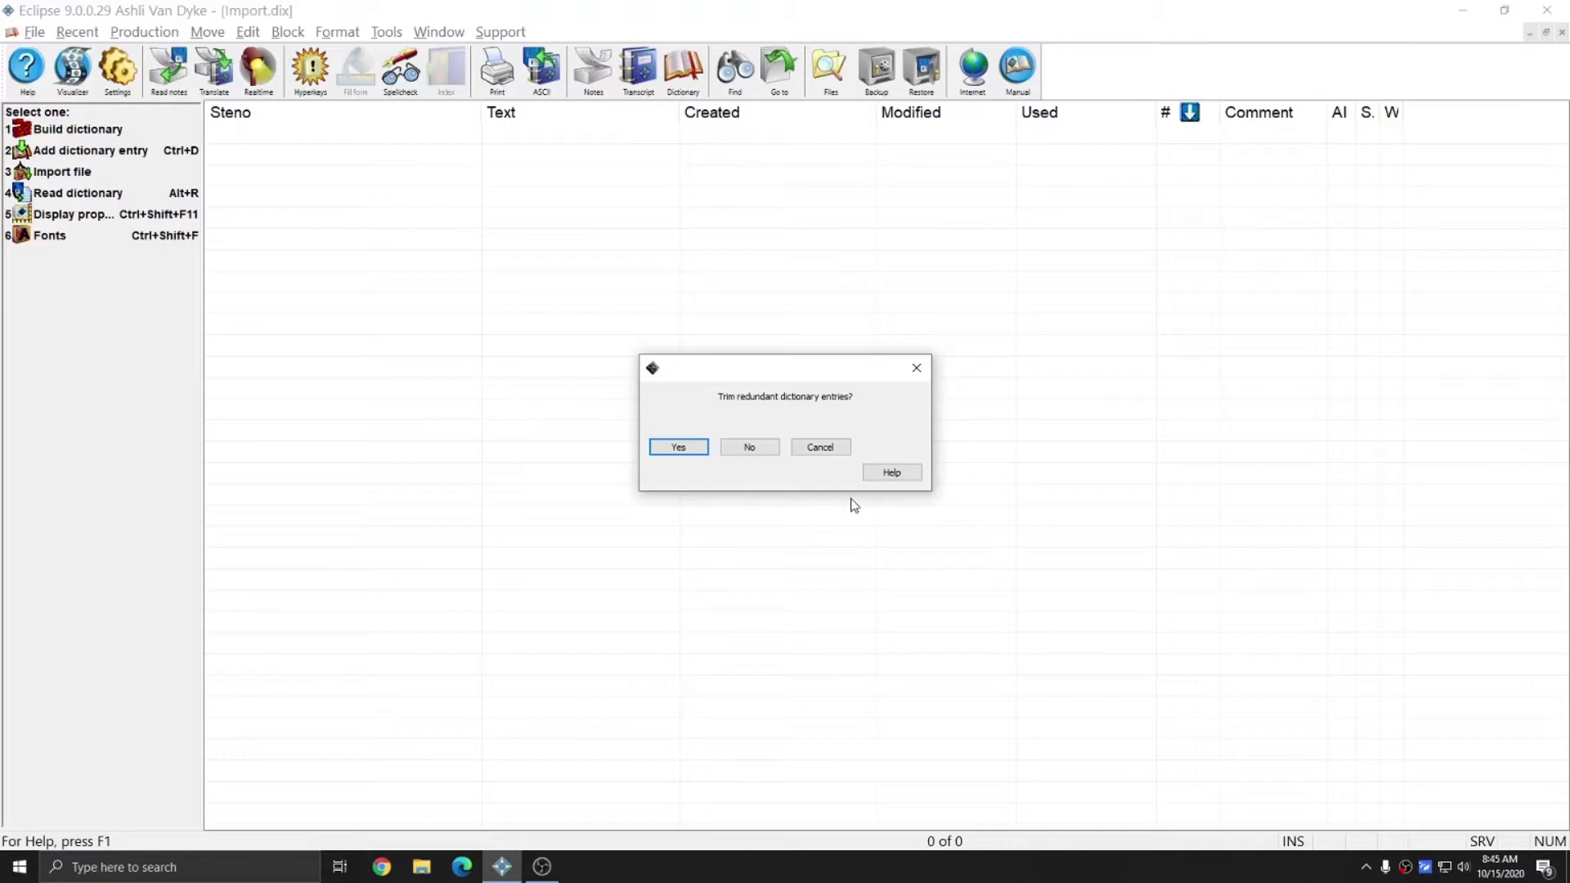
{"action": "left_click", "coordinate": [682, 449]}
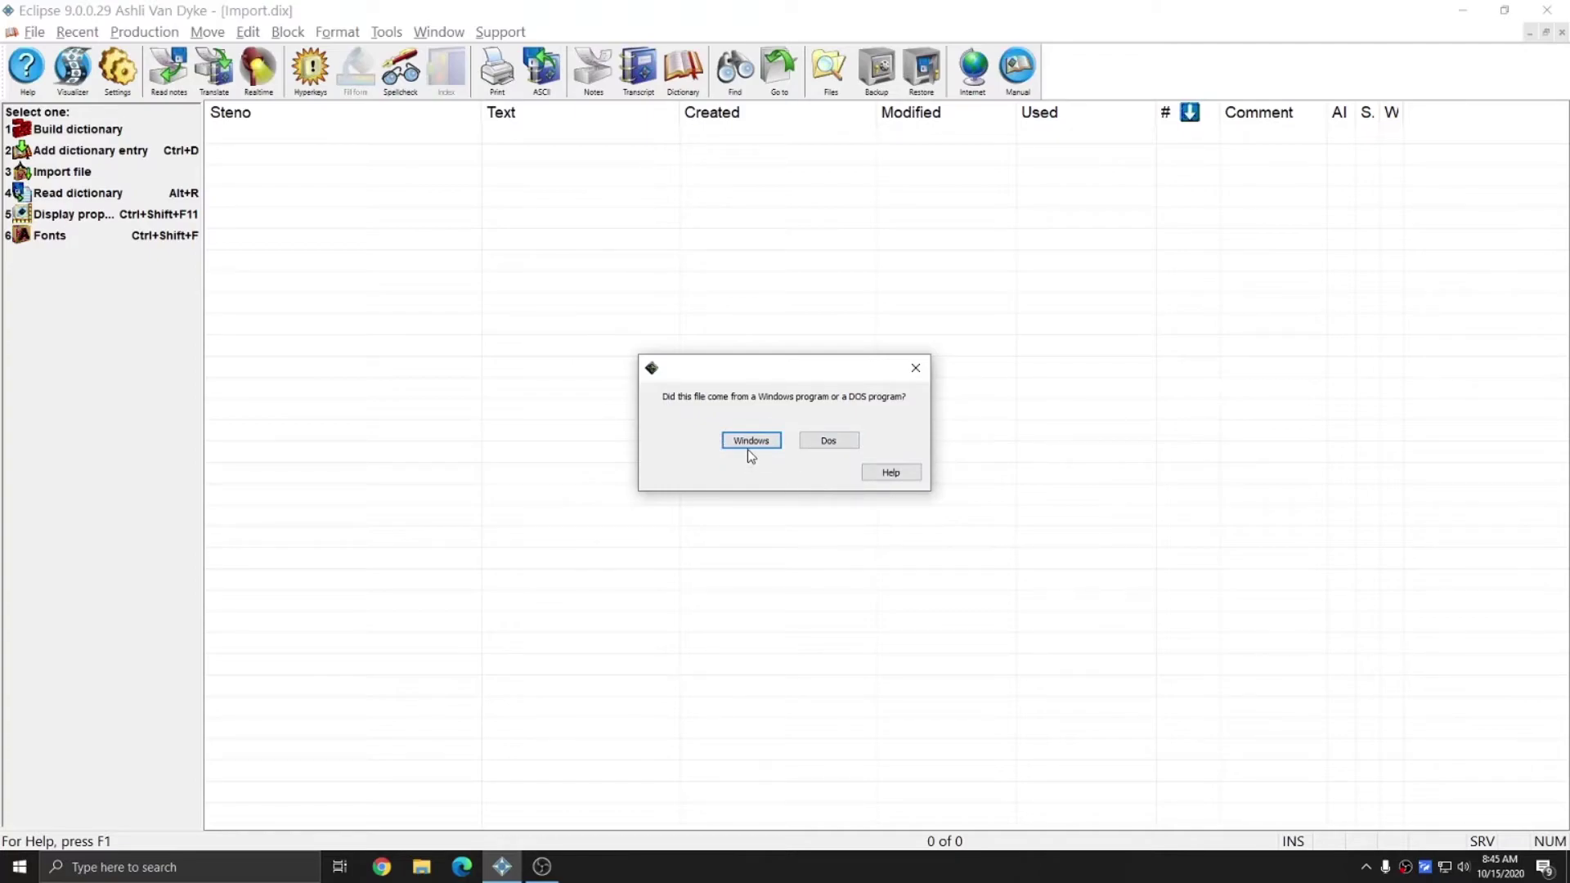
{"action": "left_click", "coordinate": [749, 441]}
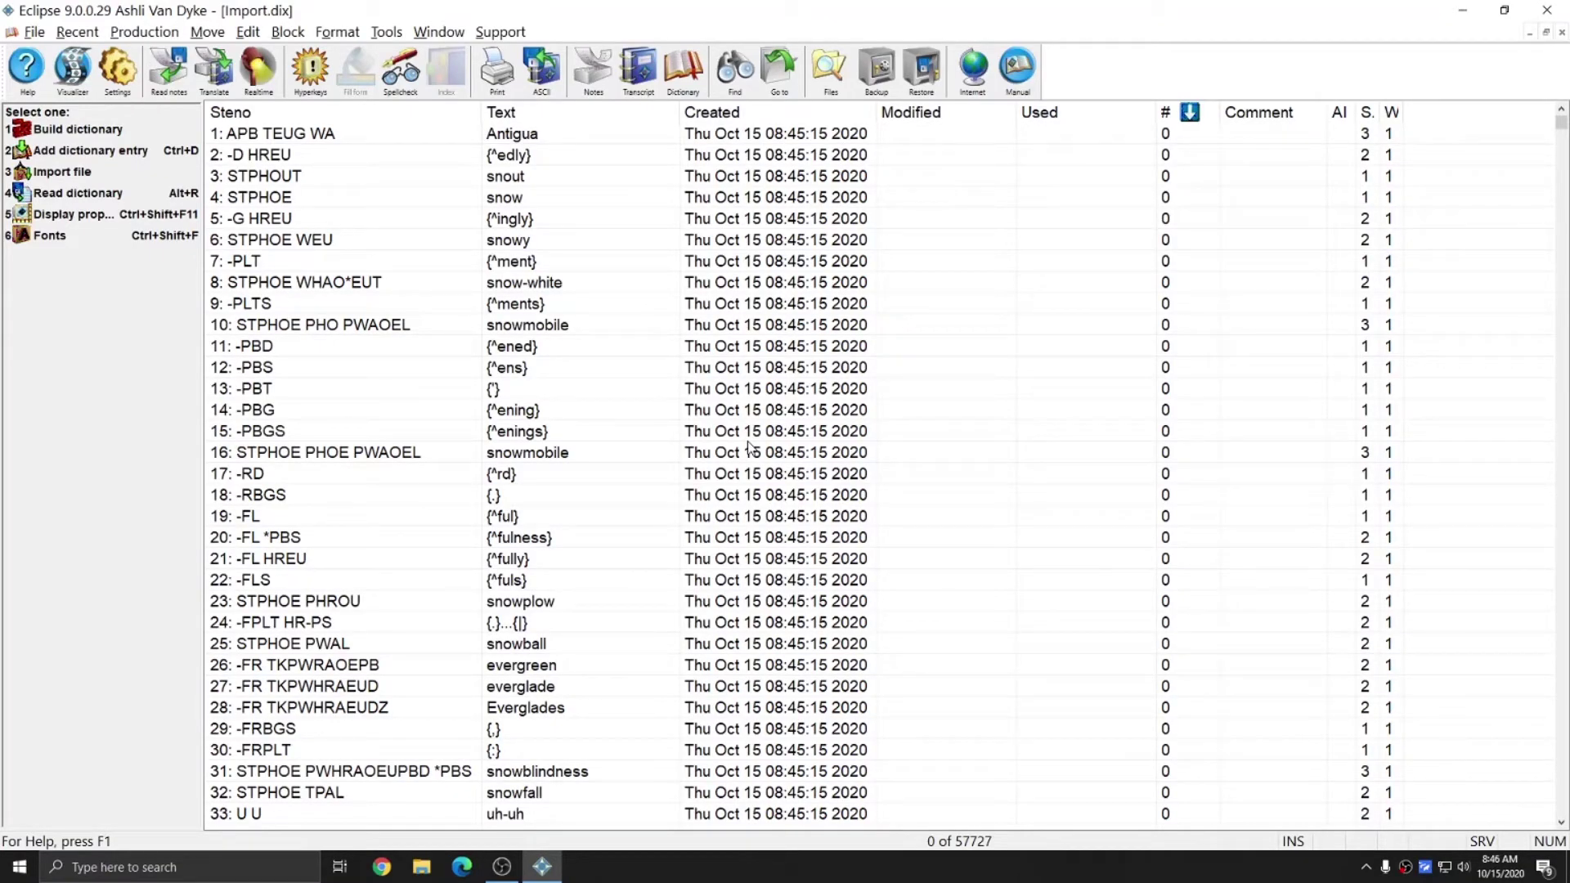
Review the imported dictionary entries, open the user's main .dix dictionary and compare the entry totals of both dictionaries.
{"action": "scroll", "coordinate": [511, 372], "scroll_direction": "down", "scroll_amount": 15}
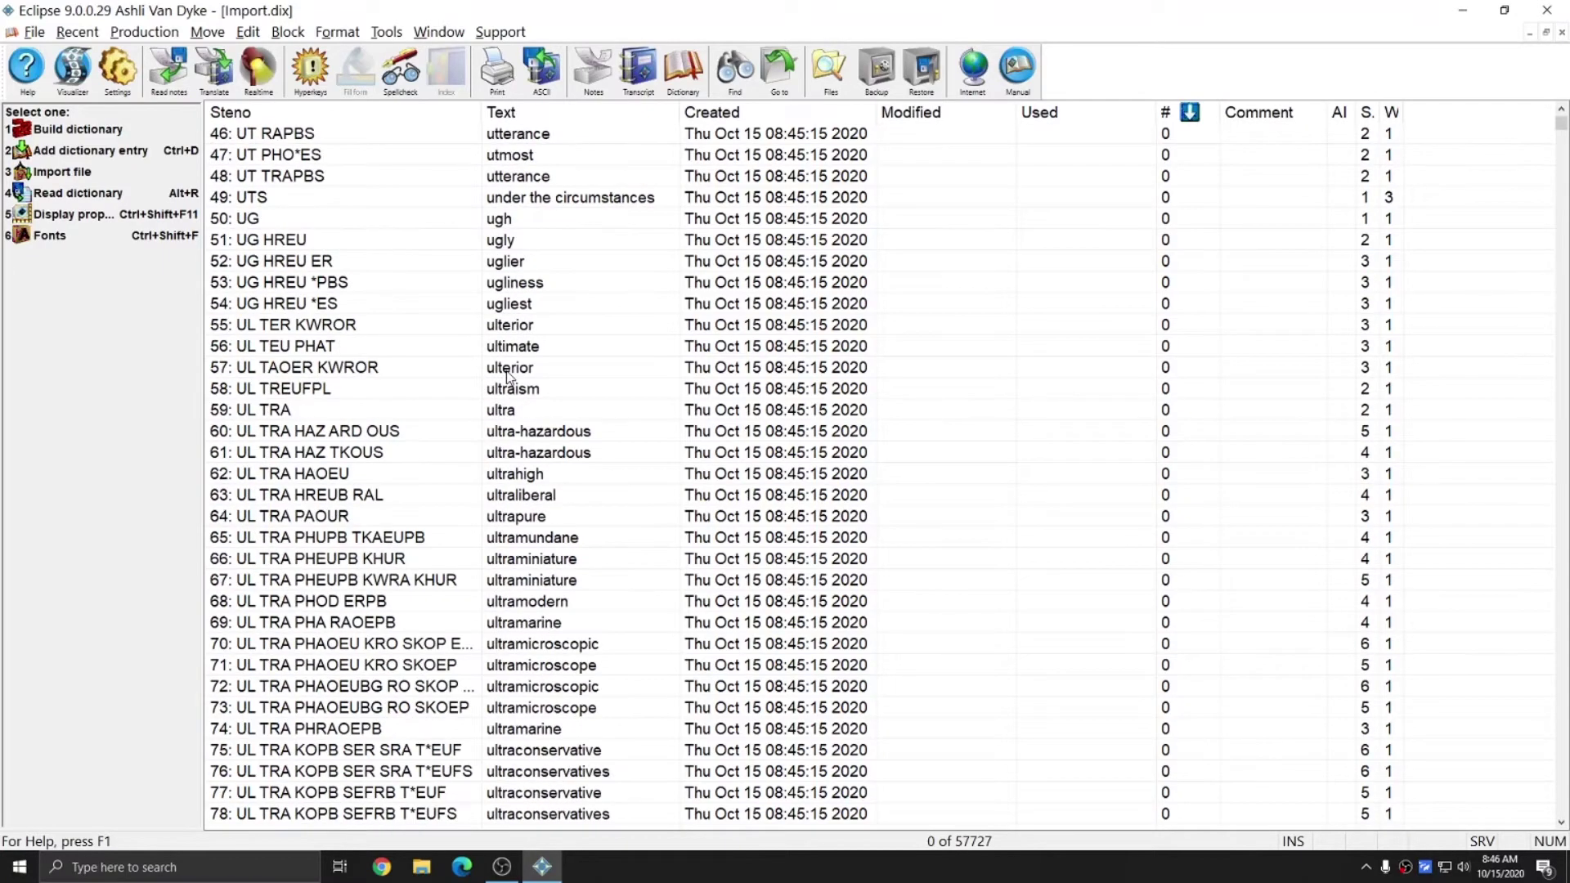
{"action": "scroll", "coordinate": [507, 377], "scroll_direction": "down", "scroll_amount": 7}
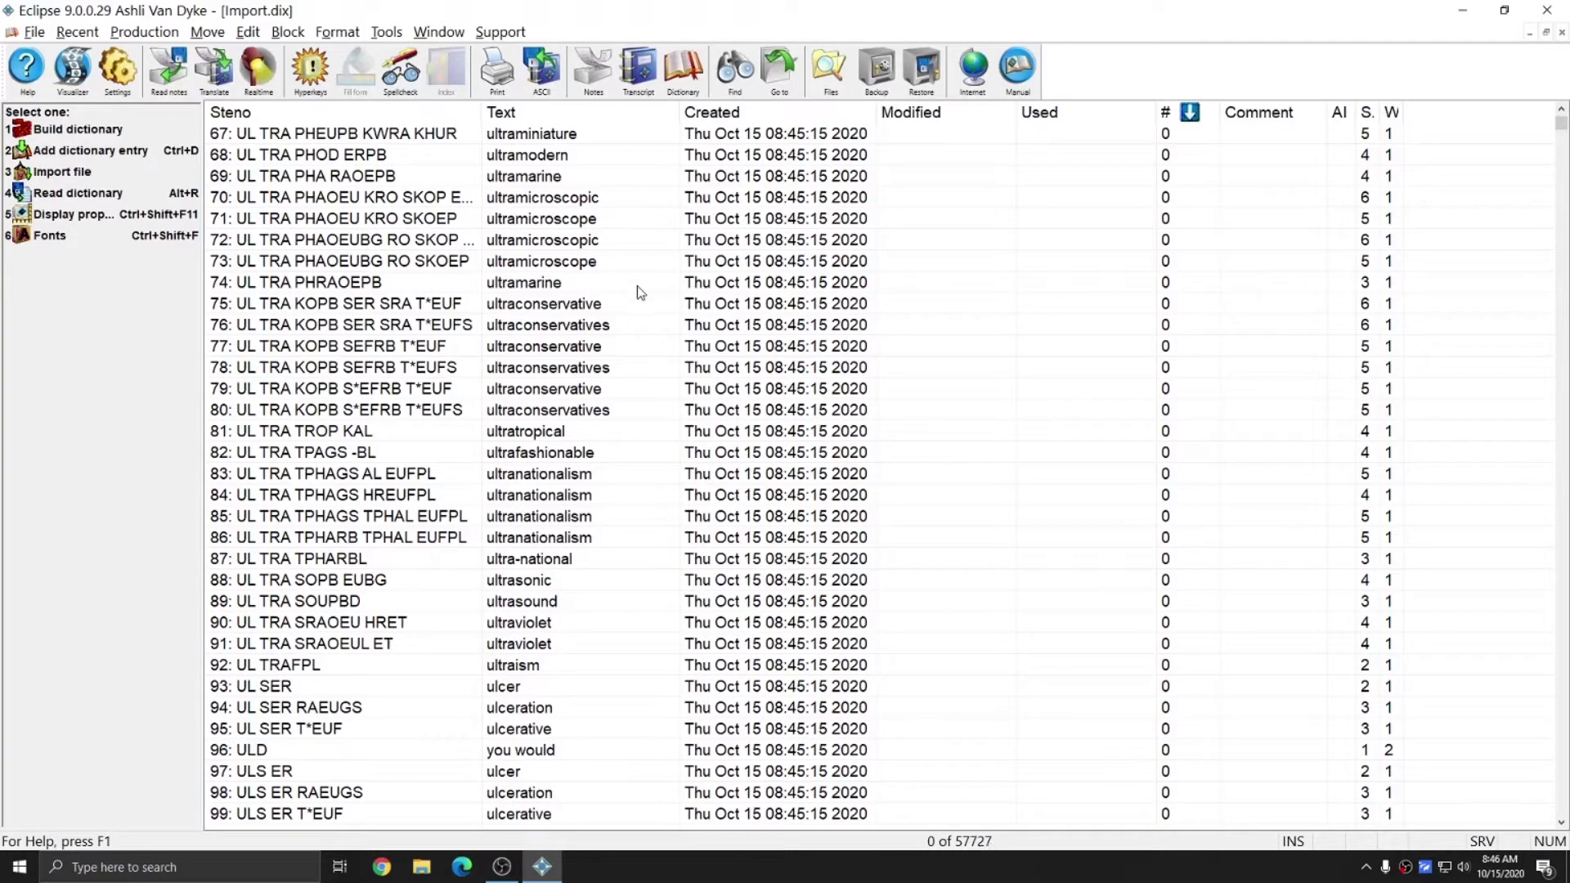
{"action": "left_click", "coordinate": [695, 80]}
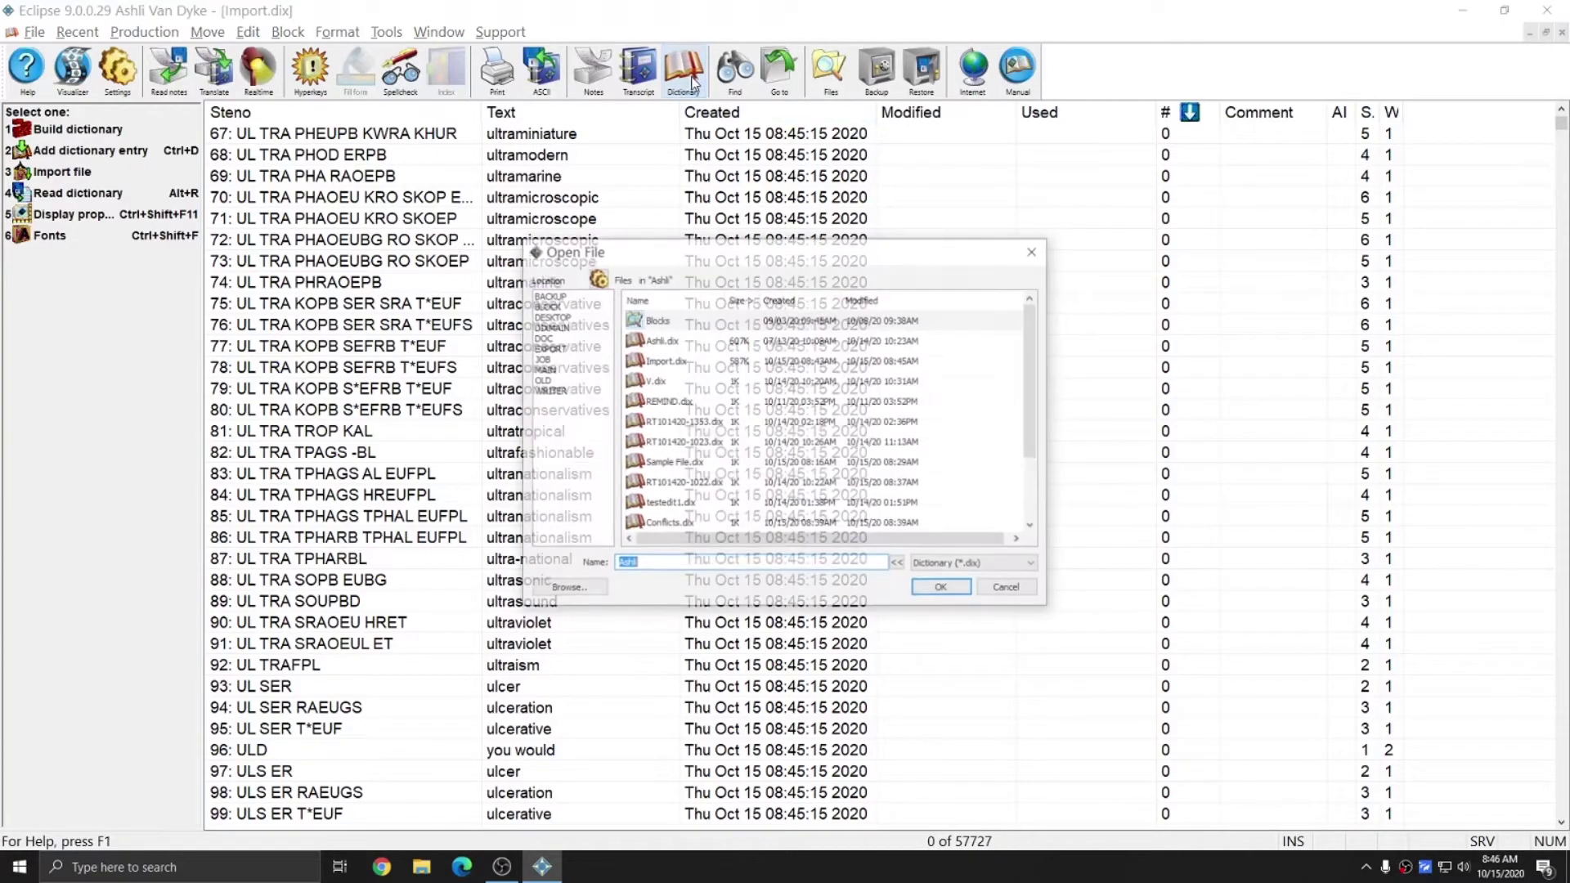
{"action": "double_click", "coordinate": [708, 346]}
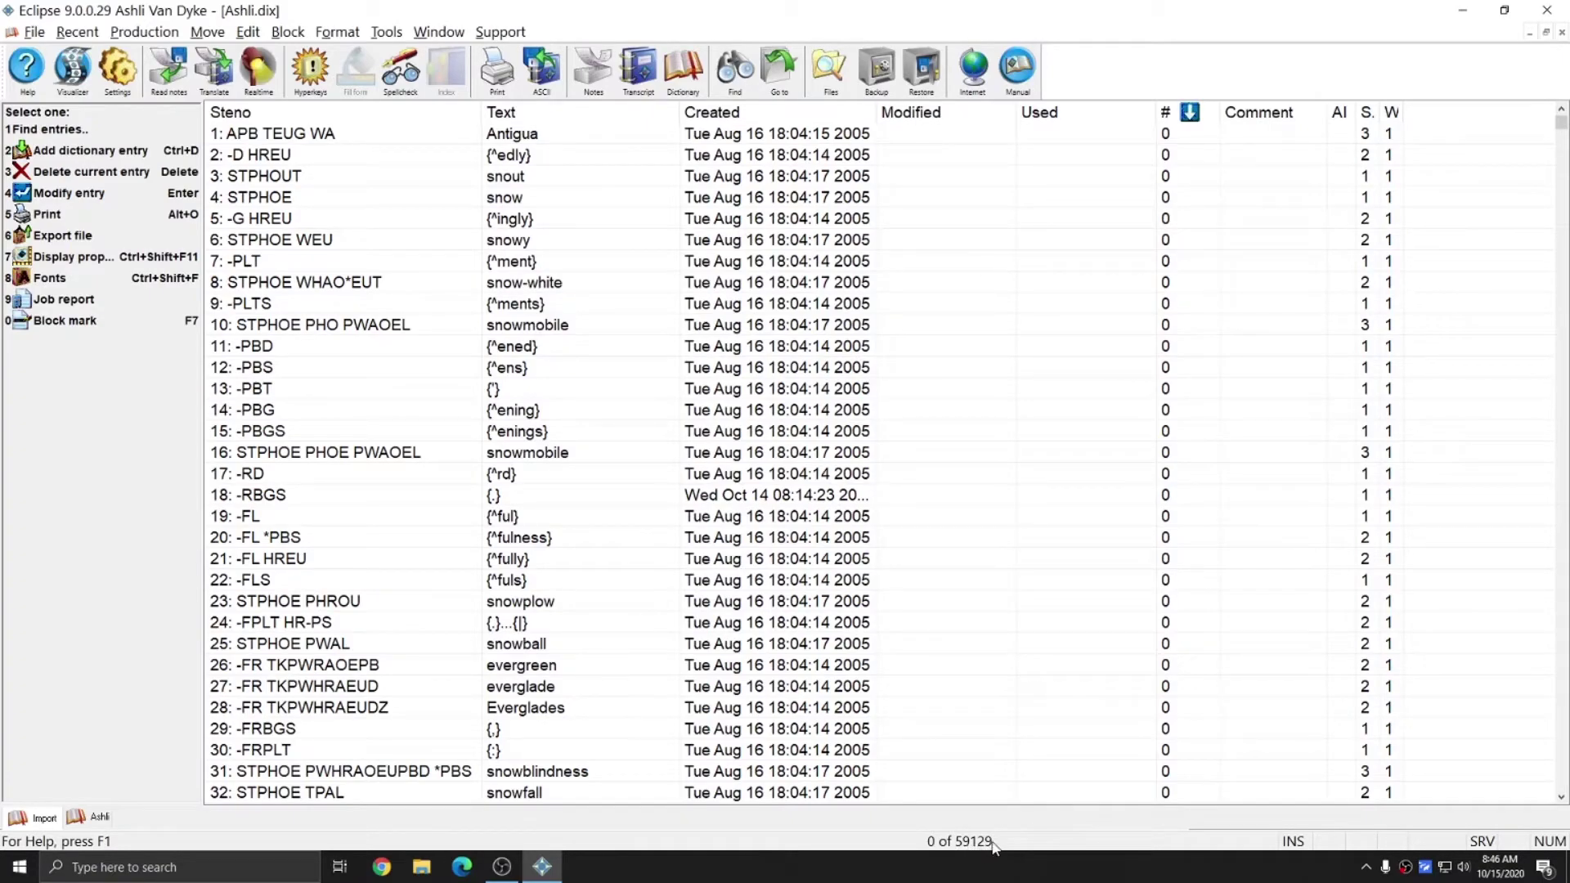
{"action": "key", "text": "ctrl+Tab"}
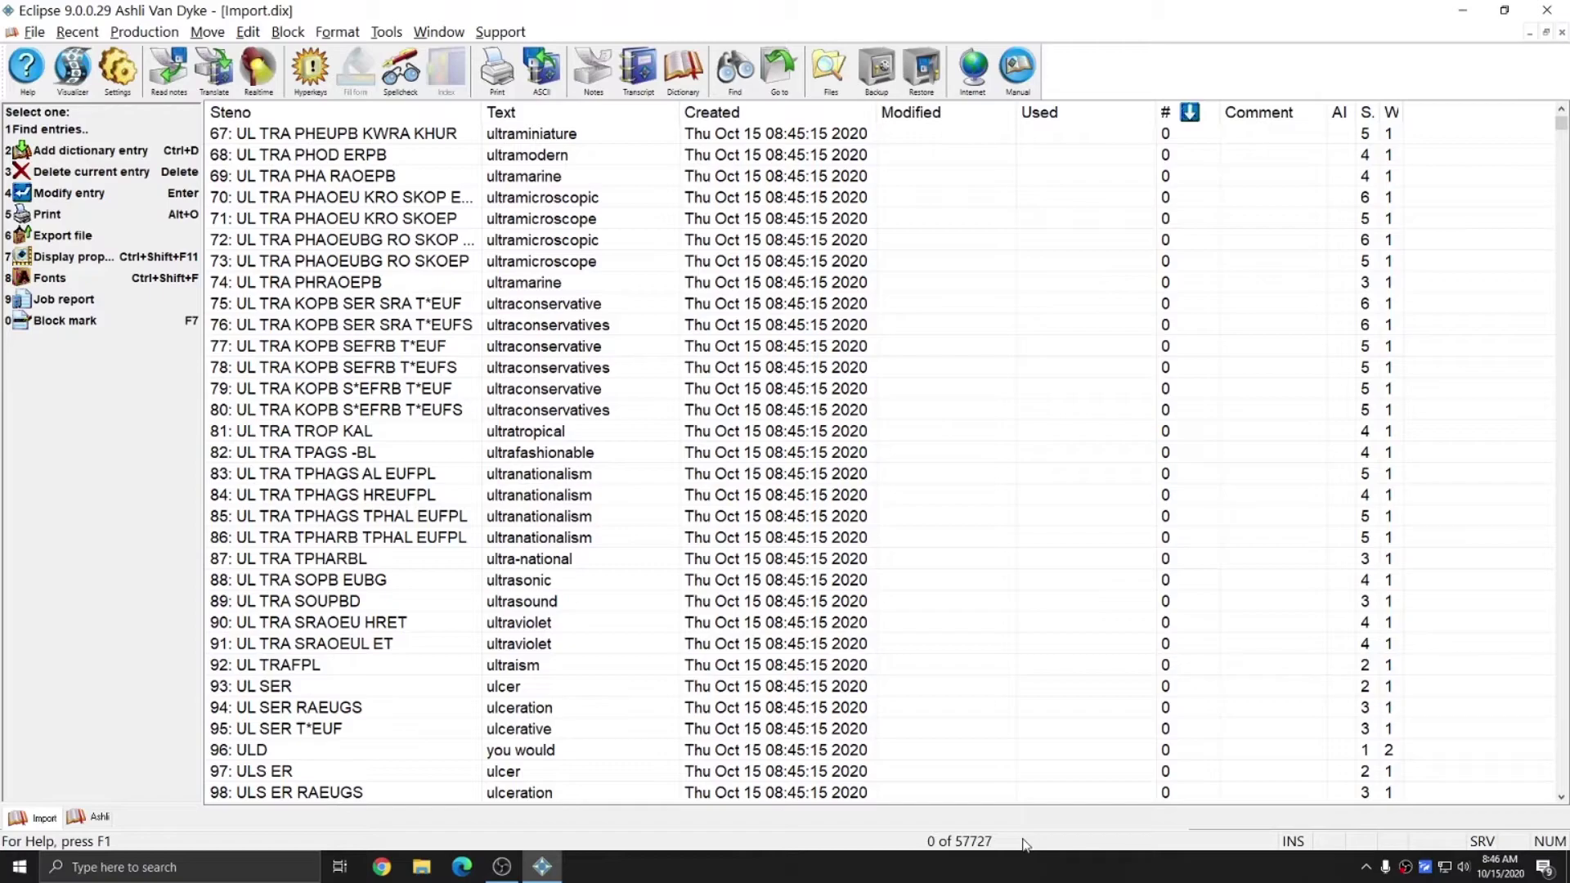
{"action": "key", "text": "ctrl+Tab"}
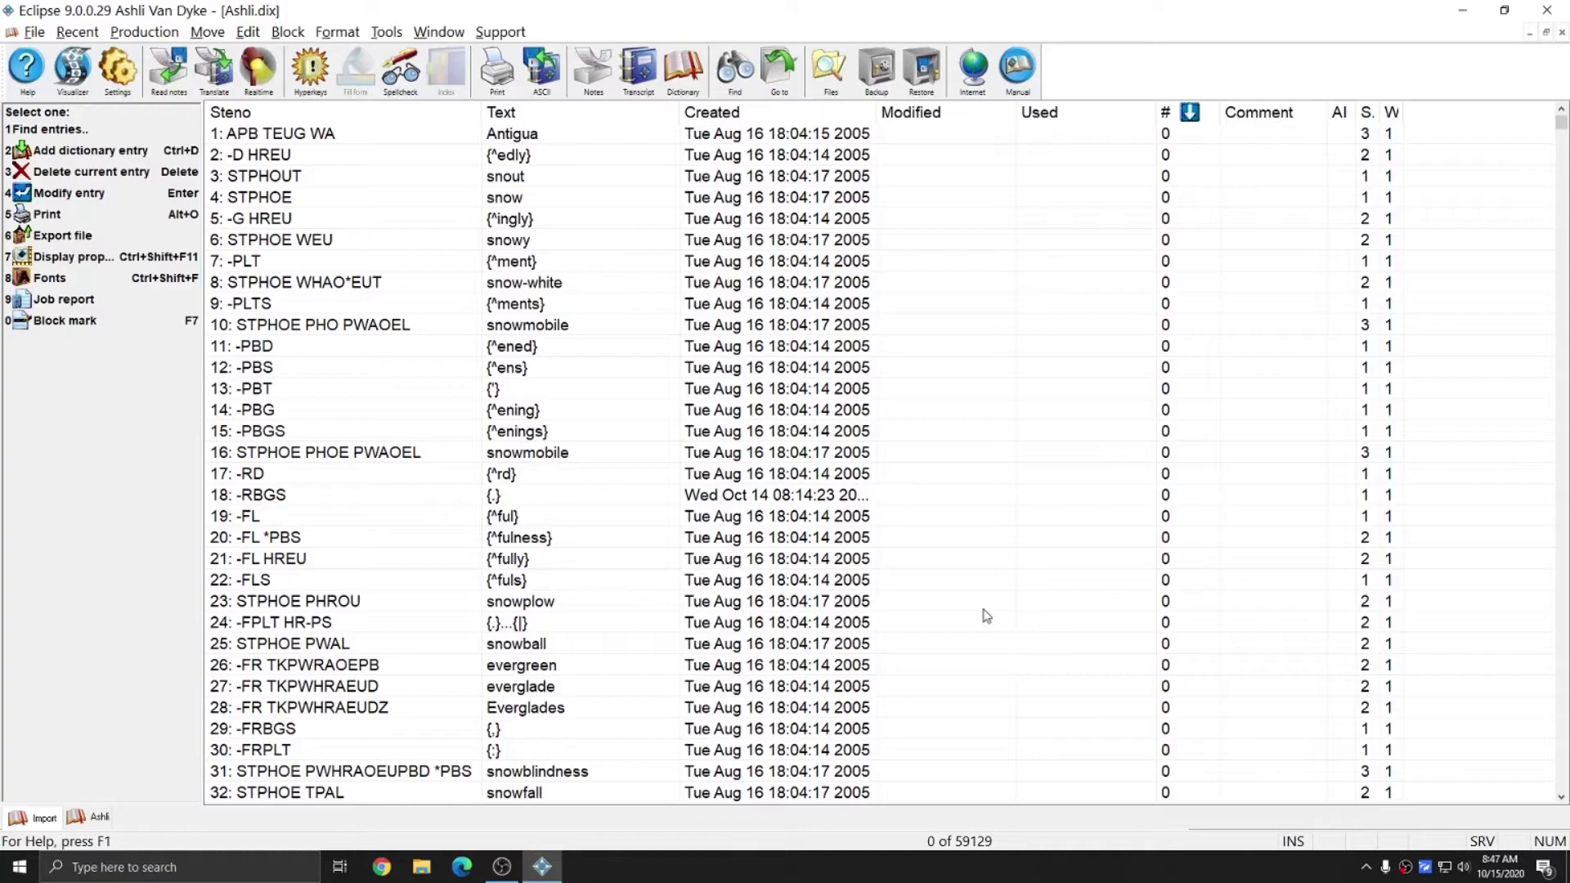
{"action": "left_click", "coordinate": [24, 30]}
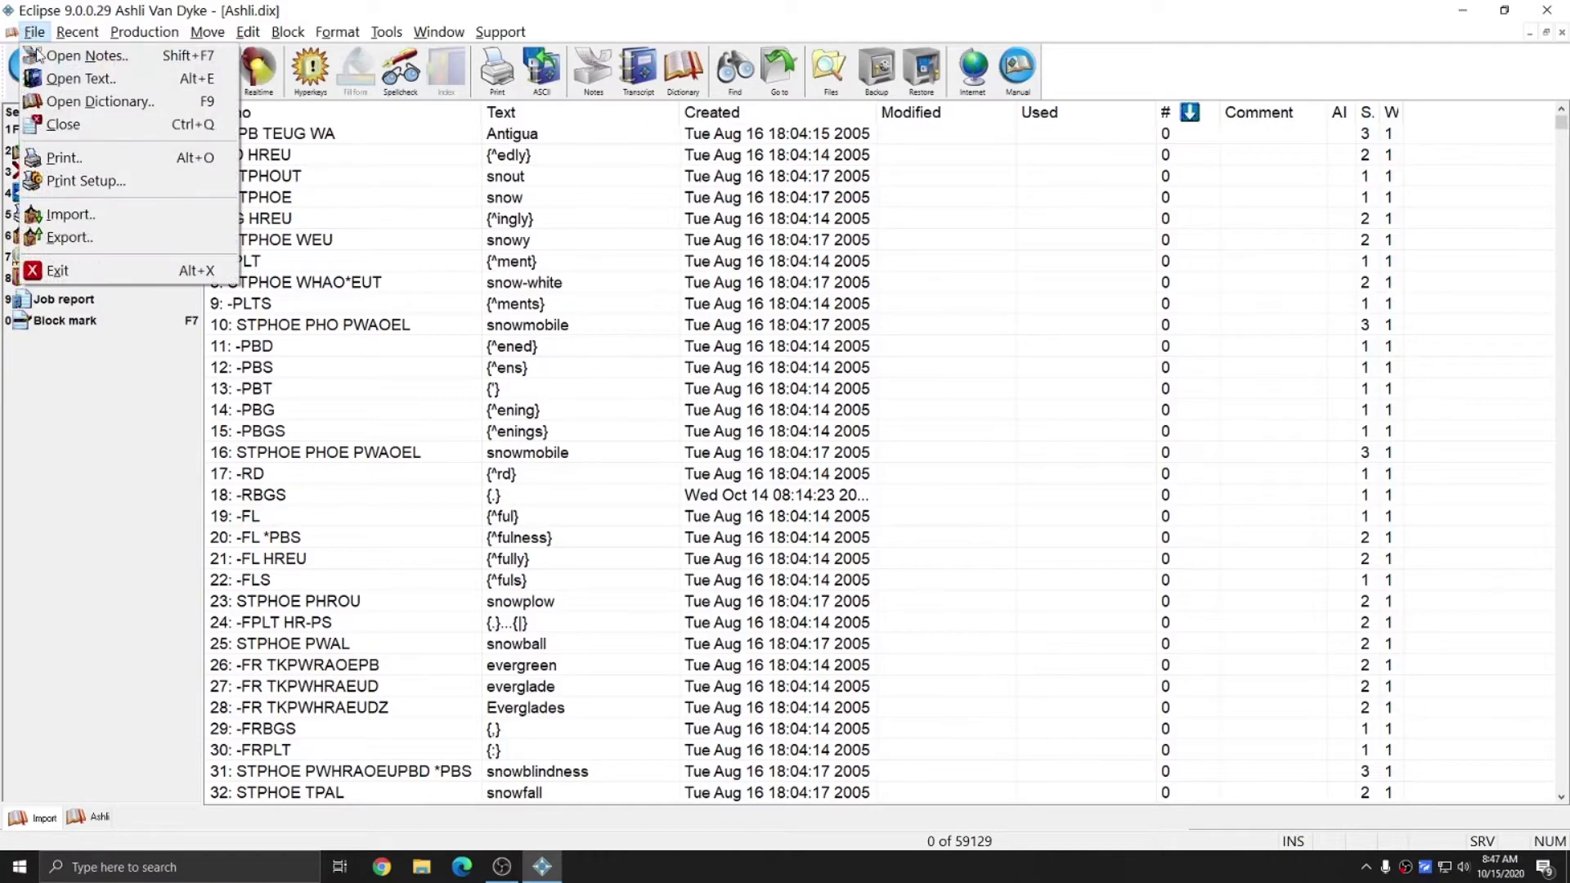
{"action": "left_click", "coordinate": [65, 216]}
{"action": "left_click", "coordinate": [981, 569]}
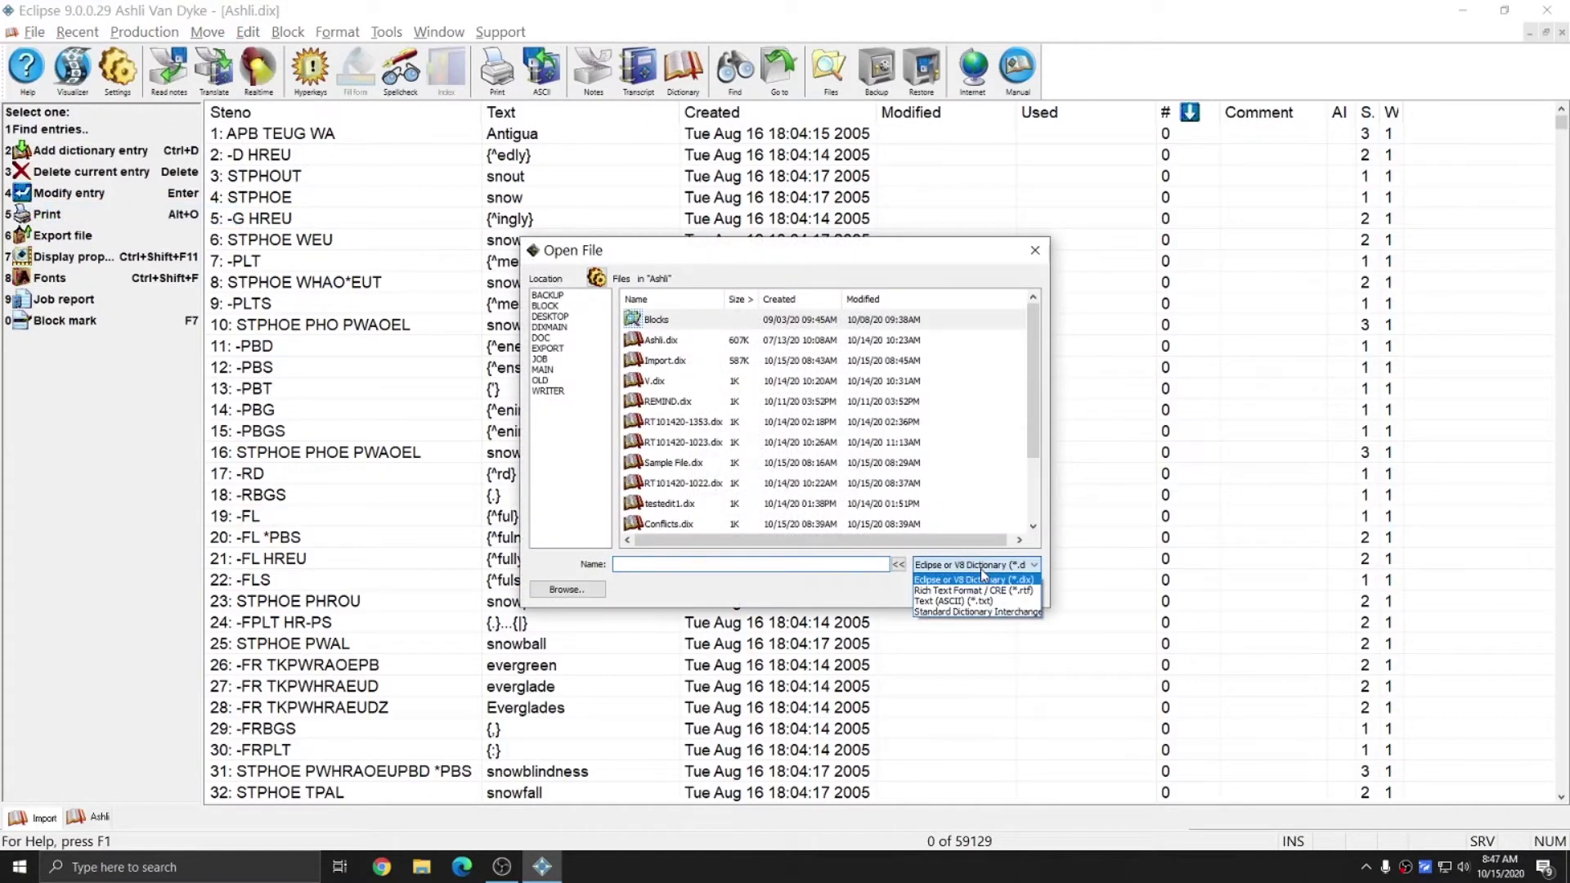
{"action": "left_click", "coordinate": [1014, 594]}
{"action": "left_click", "coordinate": [1011, 590]}
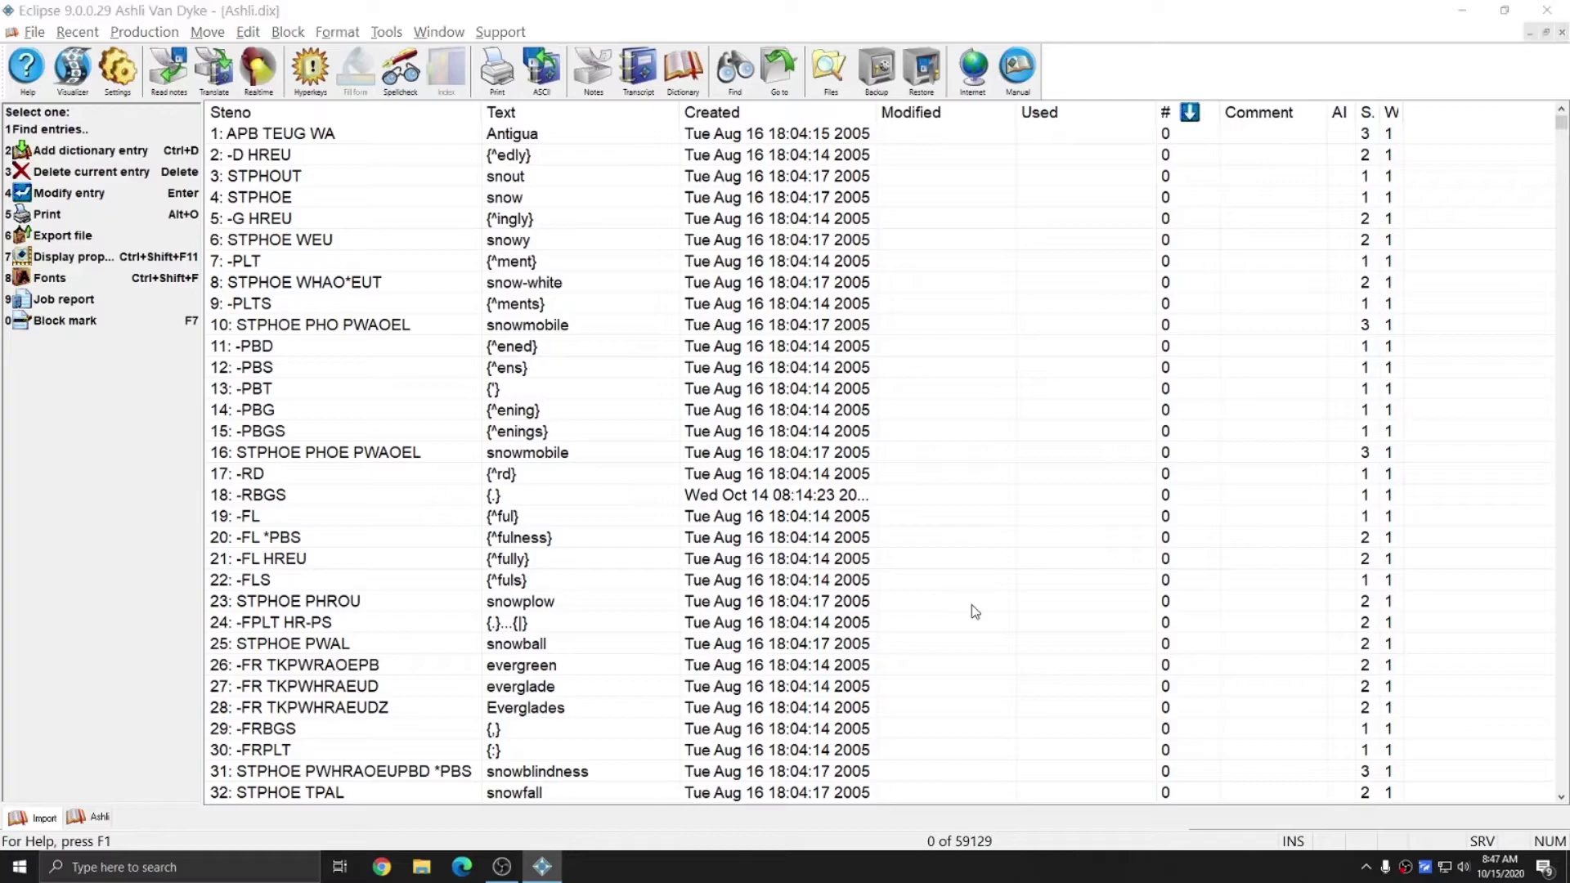
Open the user settings for editing, examine the Detect conflicts option under Globaling and close the settings.
{"action": "key", "text": "alt+u"}
{"action": "left_click", "coordinate": [822, 317]}
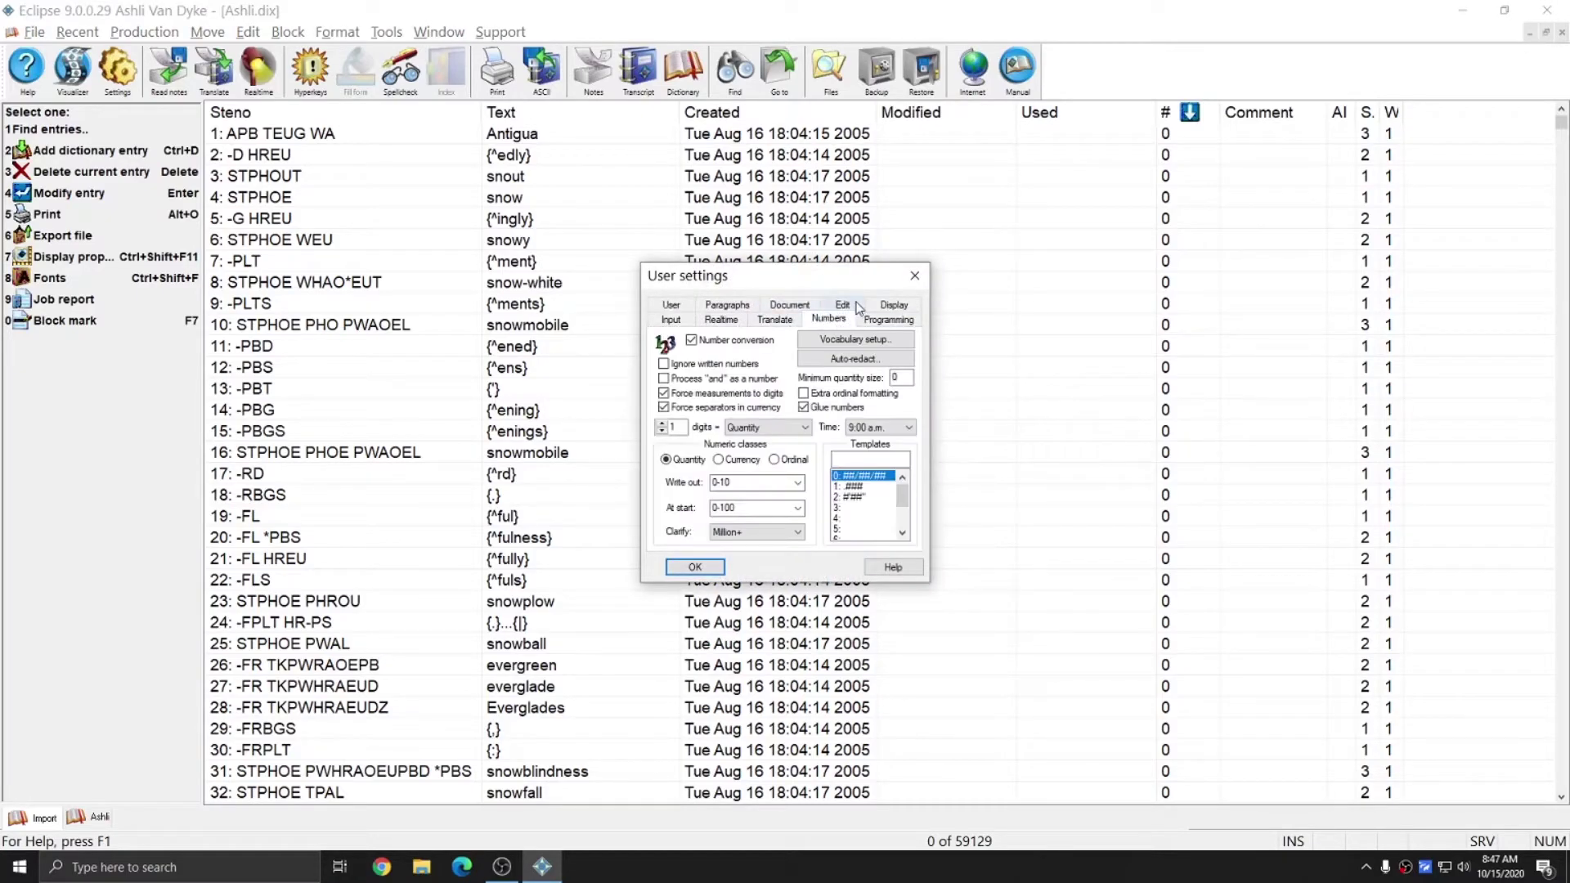
{"action": "left_click", "coordinate": [842, 304]}
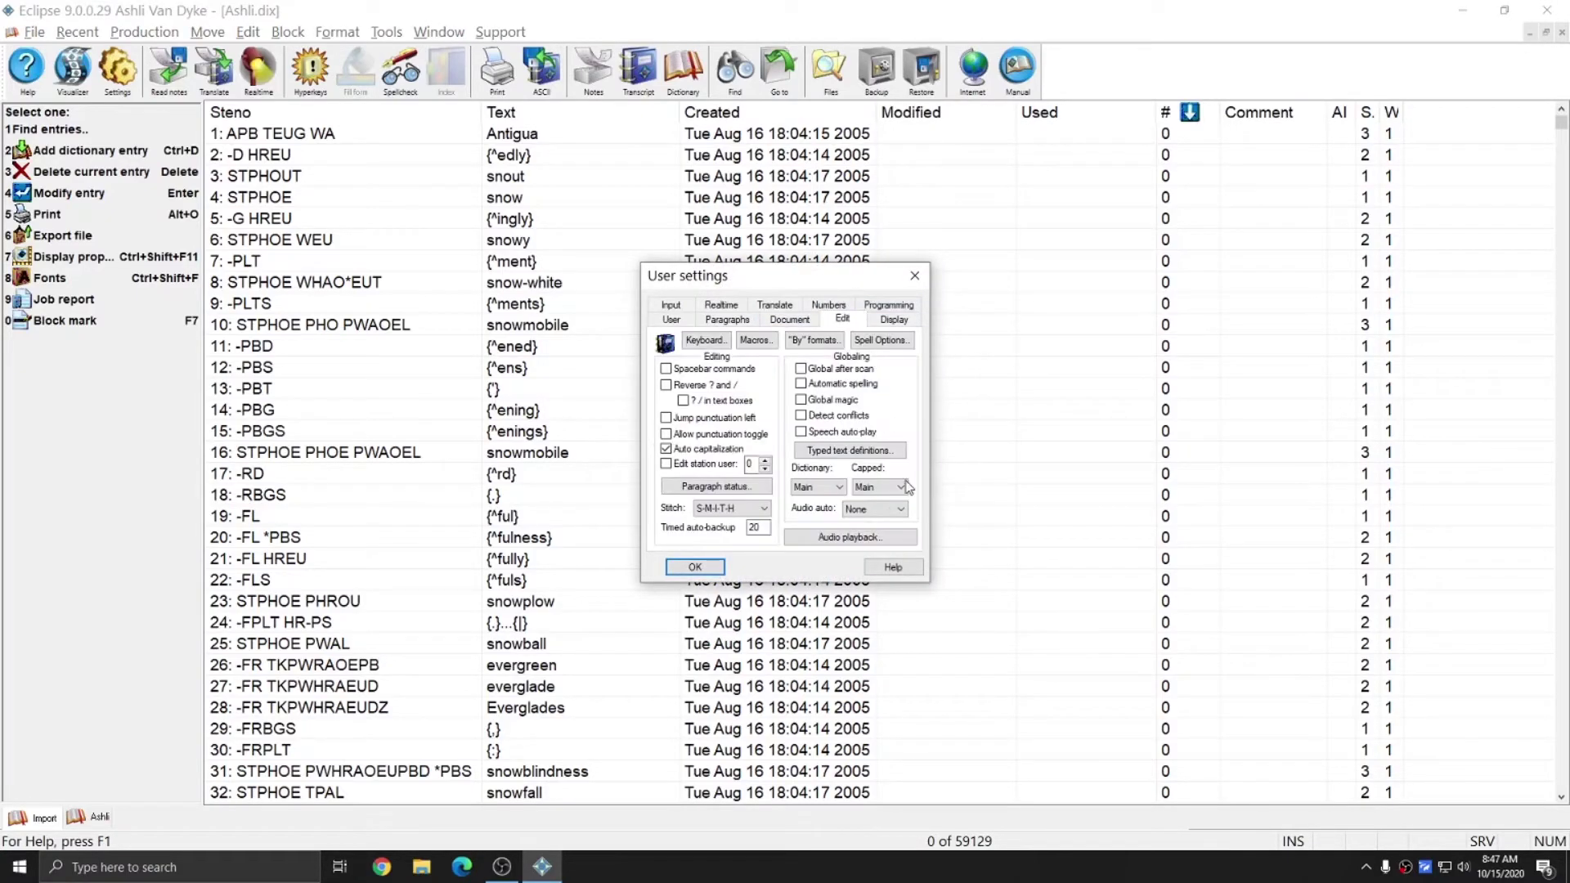
{"action": "left_click", "coordinate": [801, 417]}
{"action": "left_click", "coordinate": [819, 420]}
{"action": "left_click", "coordinate": [815, 417]}
{"action": "left_click", "coordinate": [915, 276]}
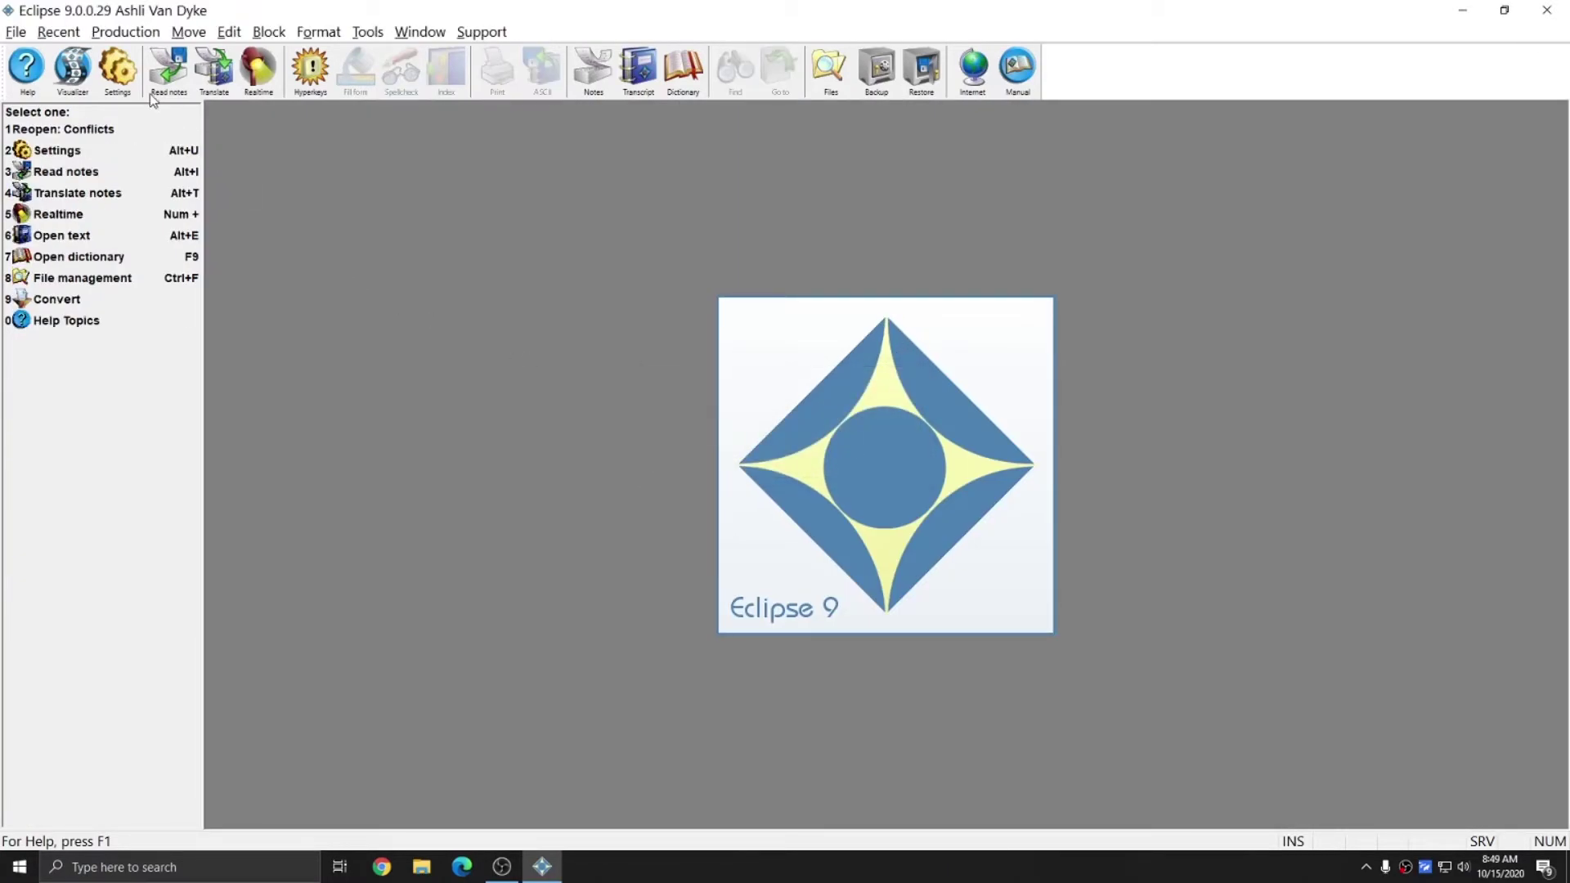
Open the File locations list in the user's programming settings and examine the existing EXPORT path.
{"action": "left_click", "coordinate": [118, 70]}
{"action": "left_click", "coordinate": [871, 316]}
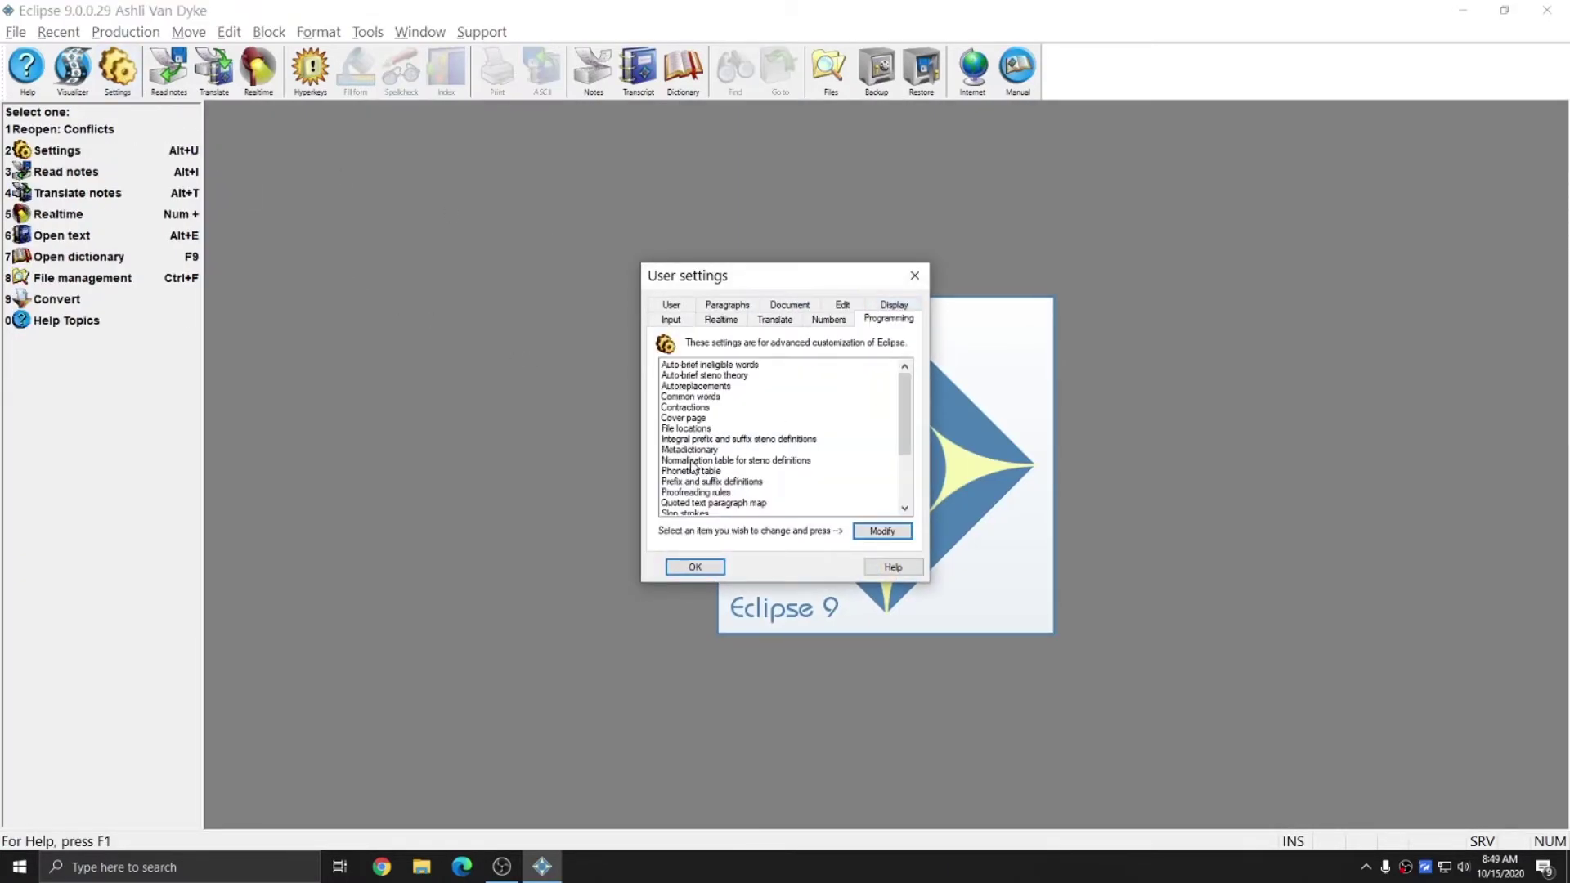
{"action": "double_click", "coordinate": [676, 428]}
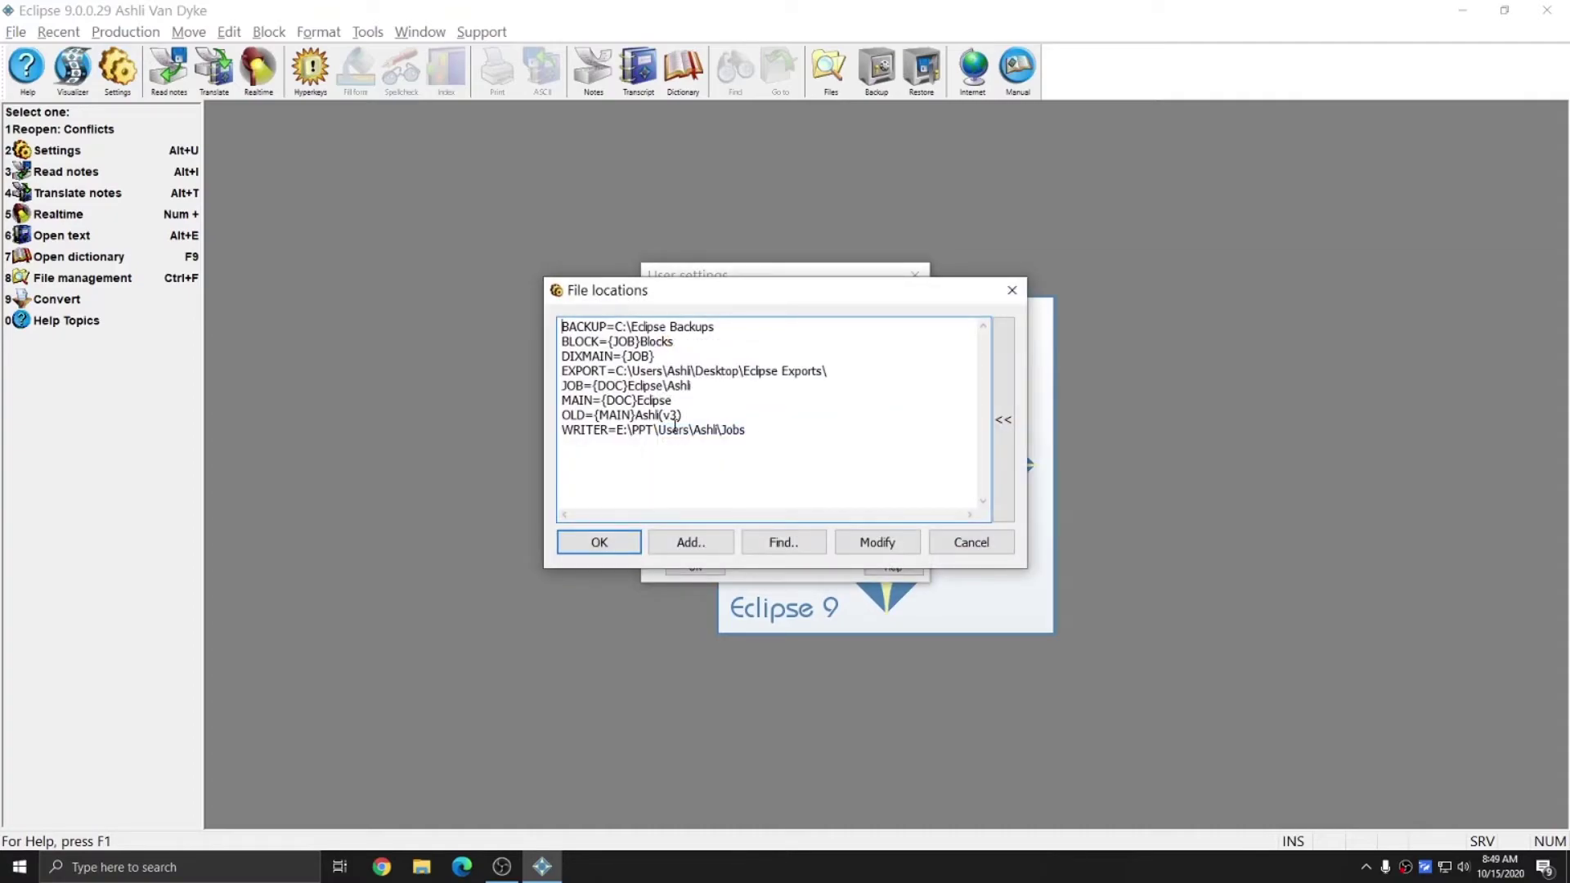
{"action": "left_click_drag", "start_coordinate": [561, 370], "coordinate": [648, 370]}
{"action": "left_click", "coordinate": [663, 371]}
{"action": "left_click", "coordinate": [773, 438]}
Add a new file location of the type IMPORT (file/import folder).
{"action": "left_click", "coordinate": [677, 543]}
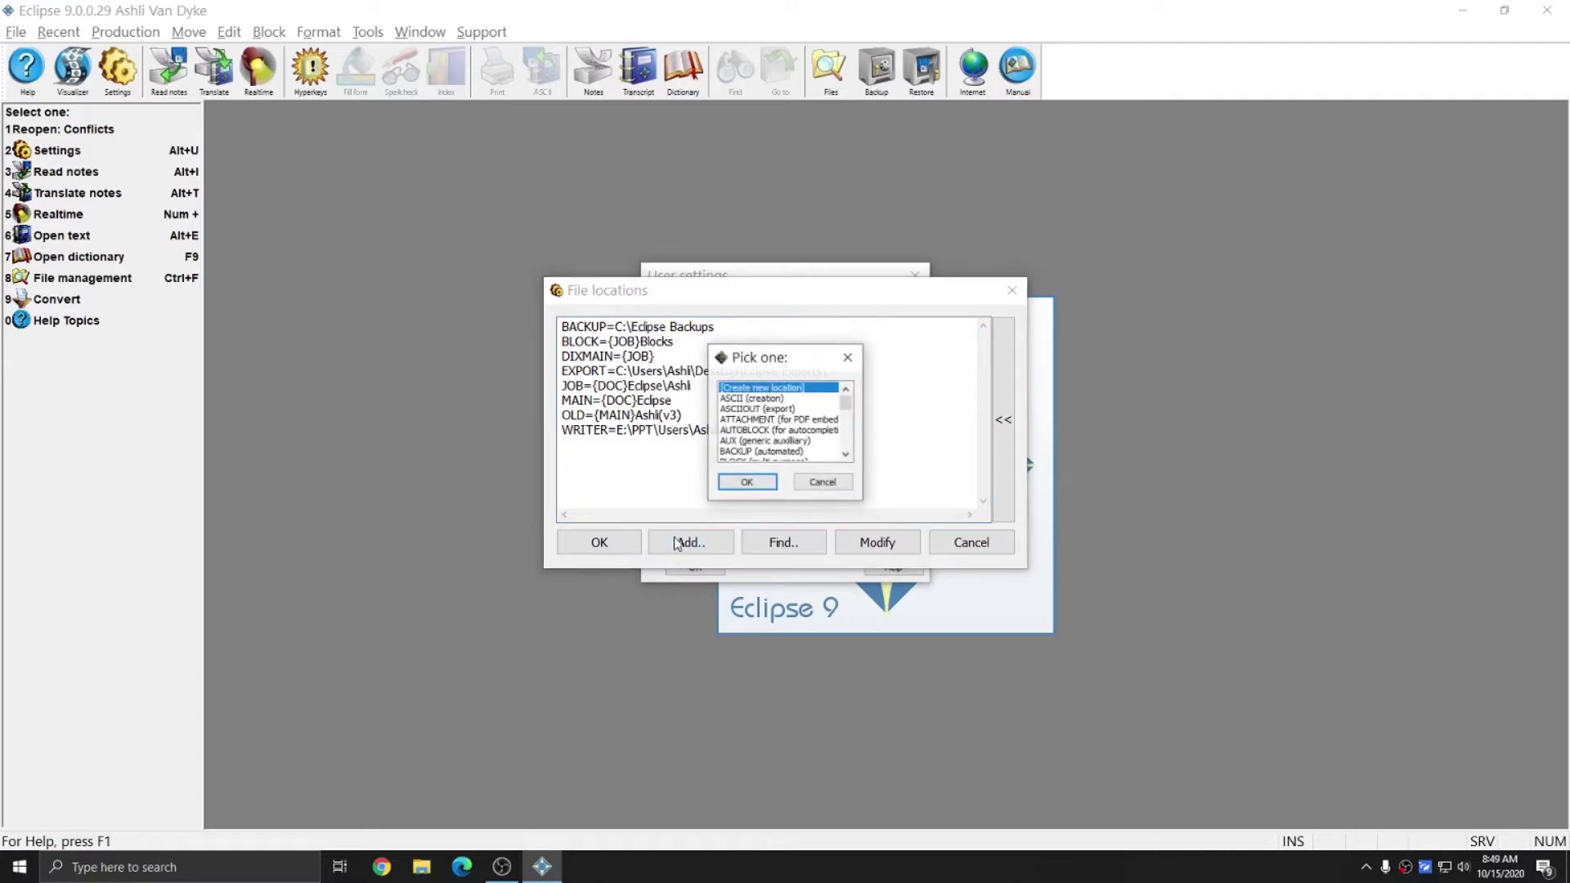
{"action": "scroll", "coordinate": [791, 427], "scroll_direction": "down", "scroll_amount": 4}
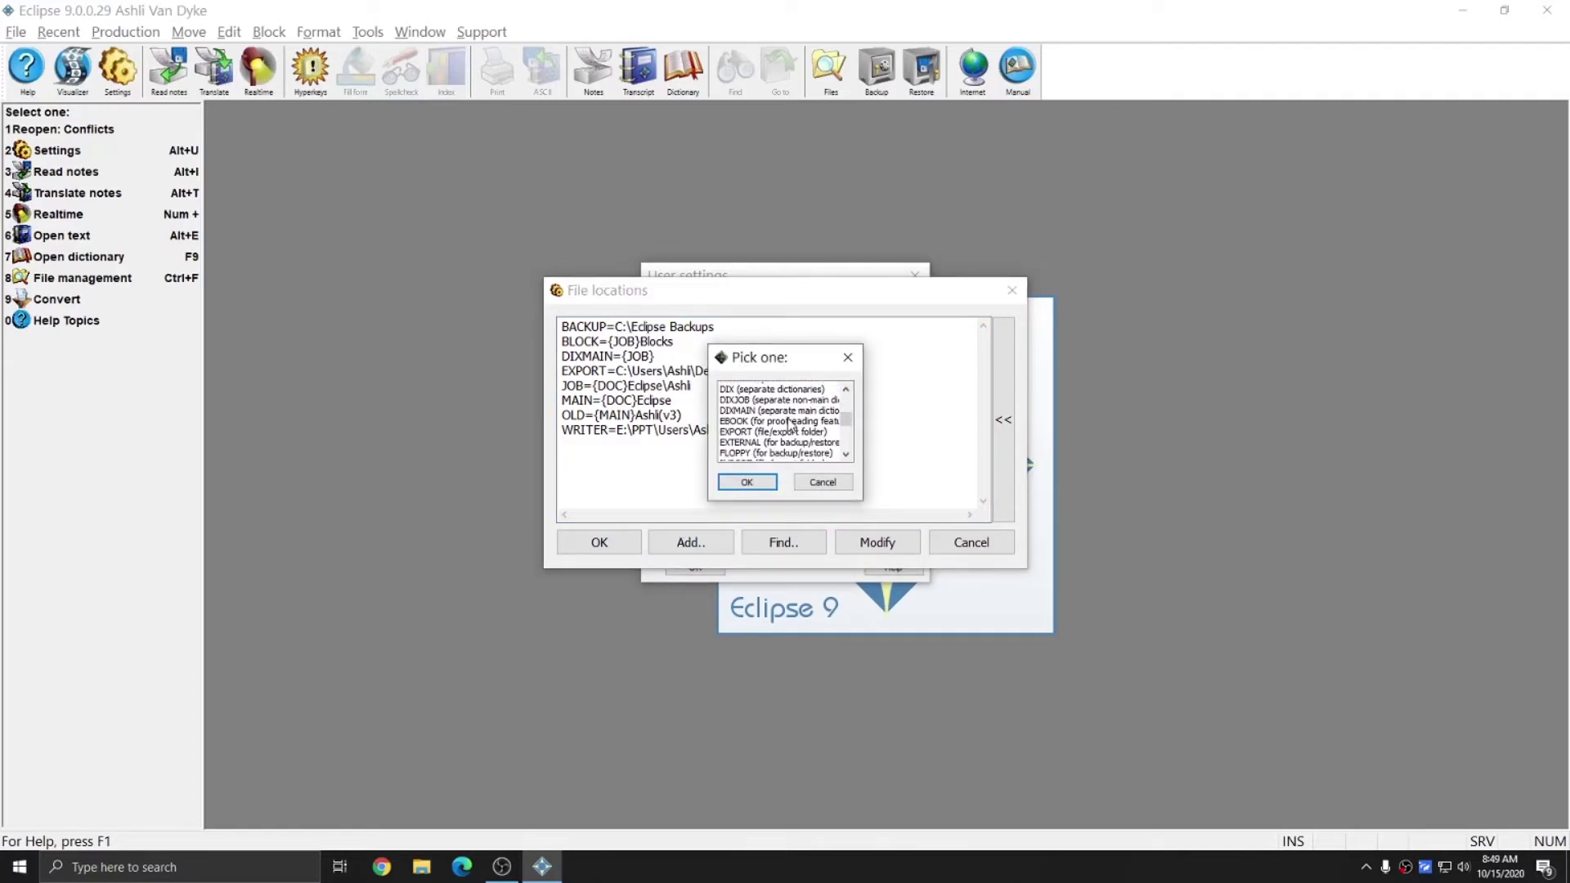
{"action": "scroll", "coordinate": [792, 426], "scroll_direction": "down", "scroll_amount": 2}
{"action": "left_click", "coordinate": [758, 420]}
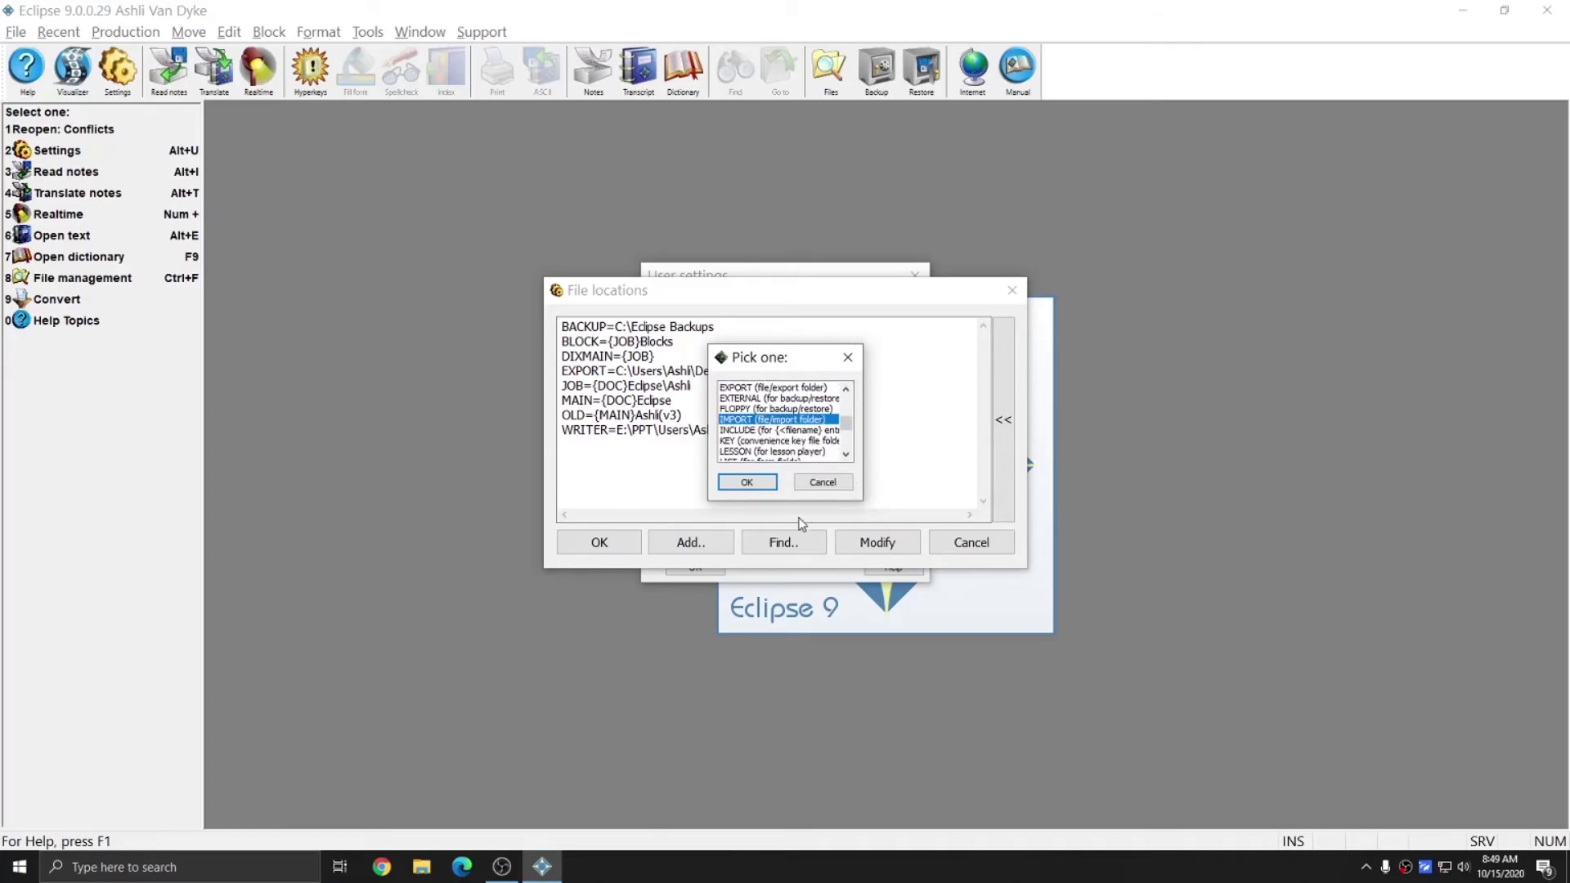
{"action": "left_click", "coordinate": [746, 482]}
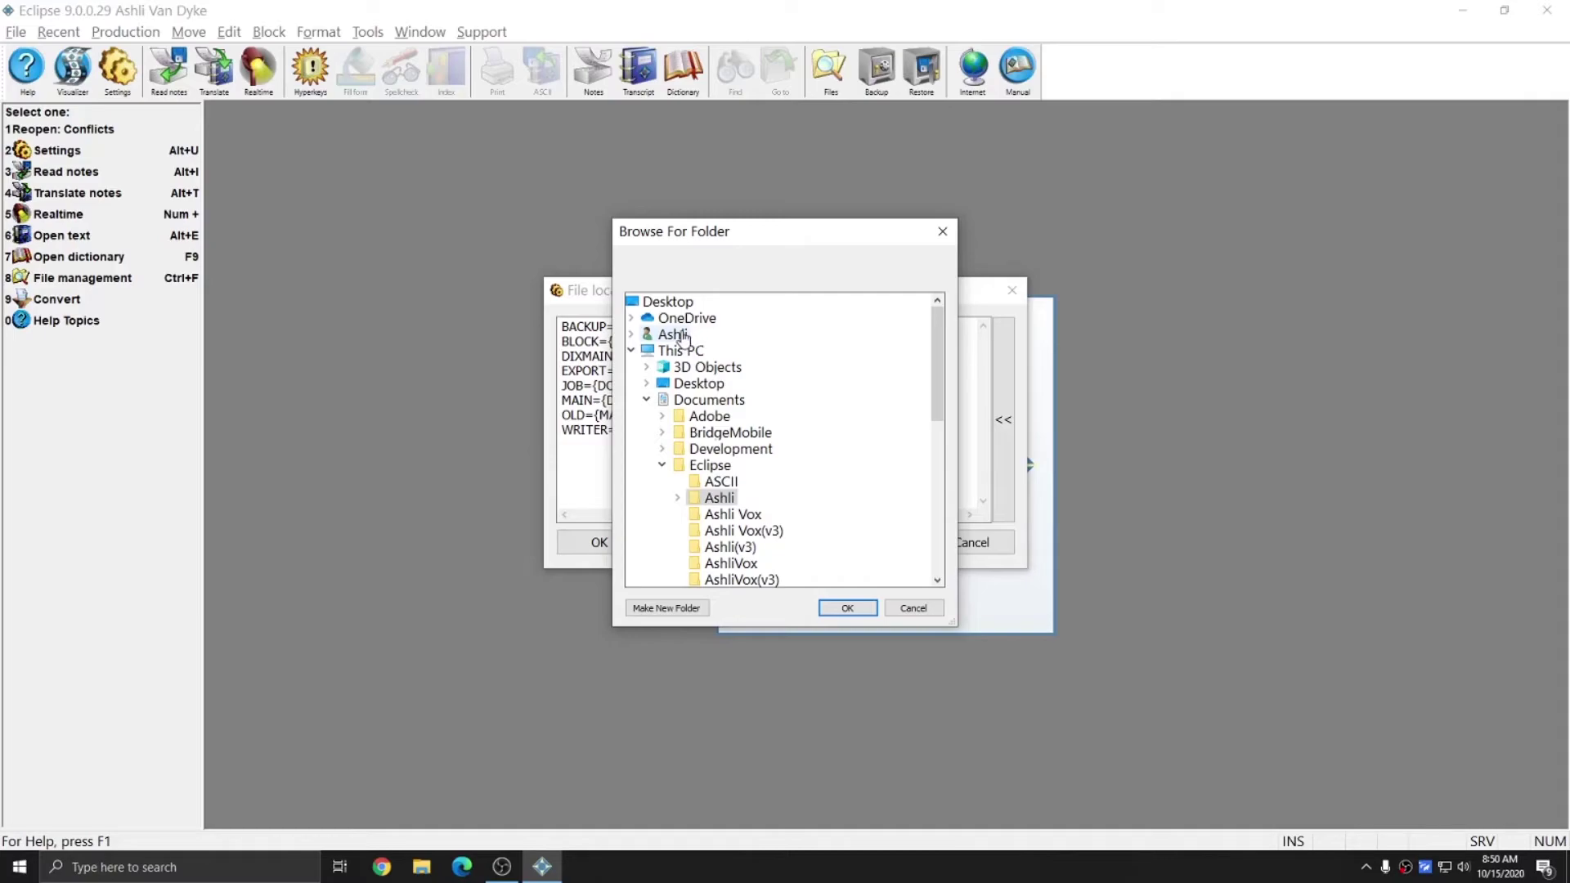
Create a folder named Eclipse Imports on the Desktop and assign it as the IMPORT location.
{"action": "scroll", "coordinate": [682, 335], "scroll_direction": "down", "scroll_amount": 8}
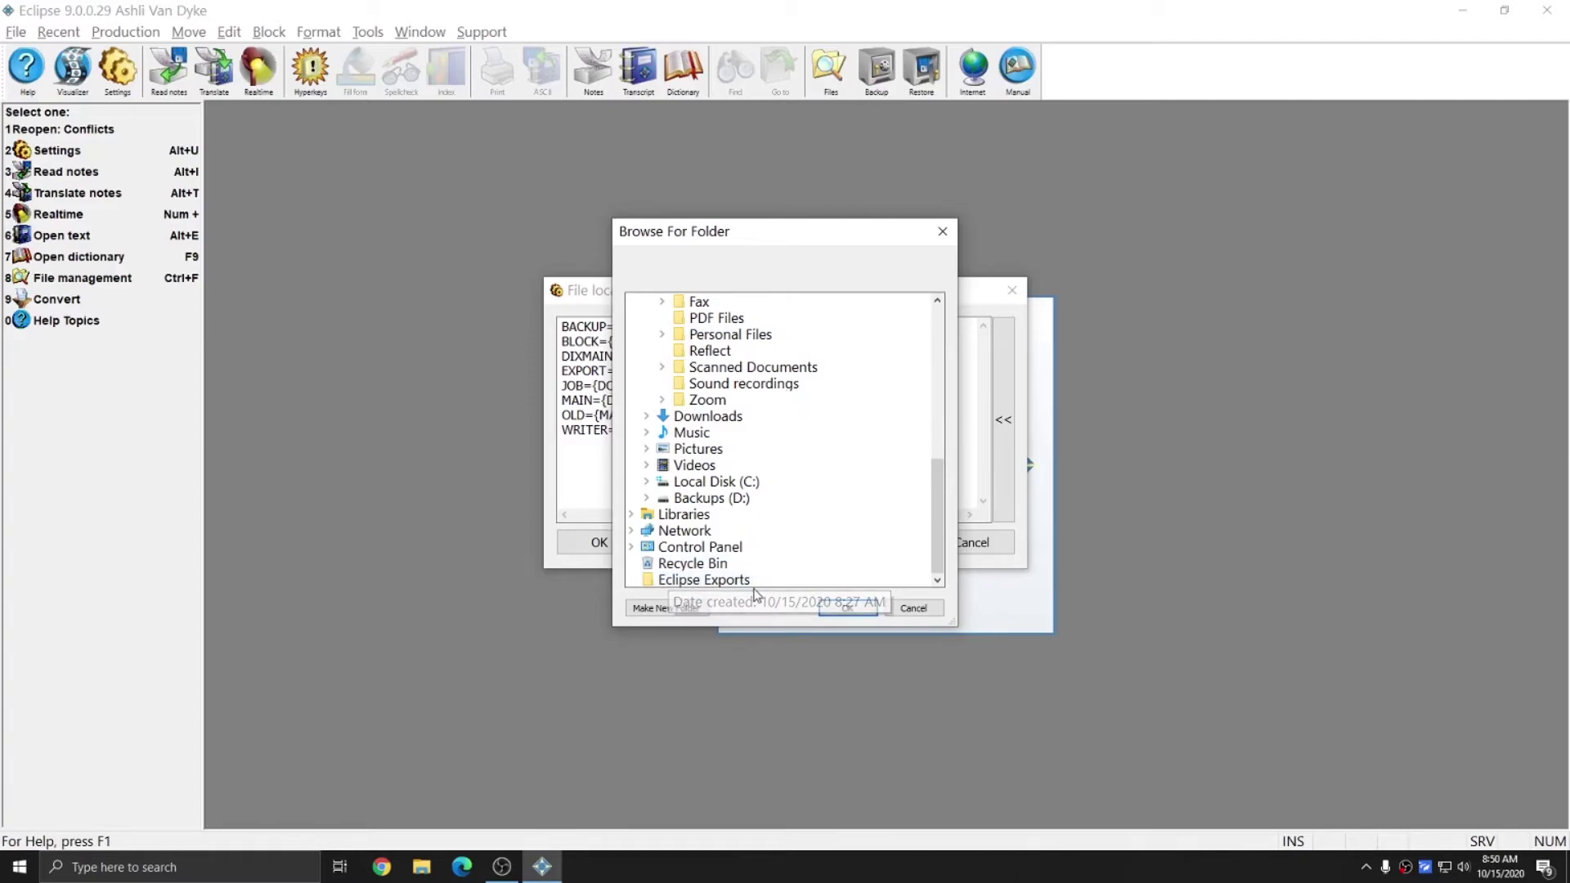
{"action": "scroll", "coordinate": [820, 501], "scroll_direction": "up", "scroll_amount": 15}
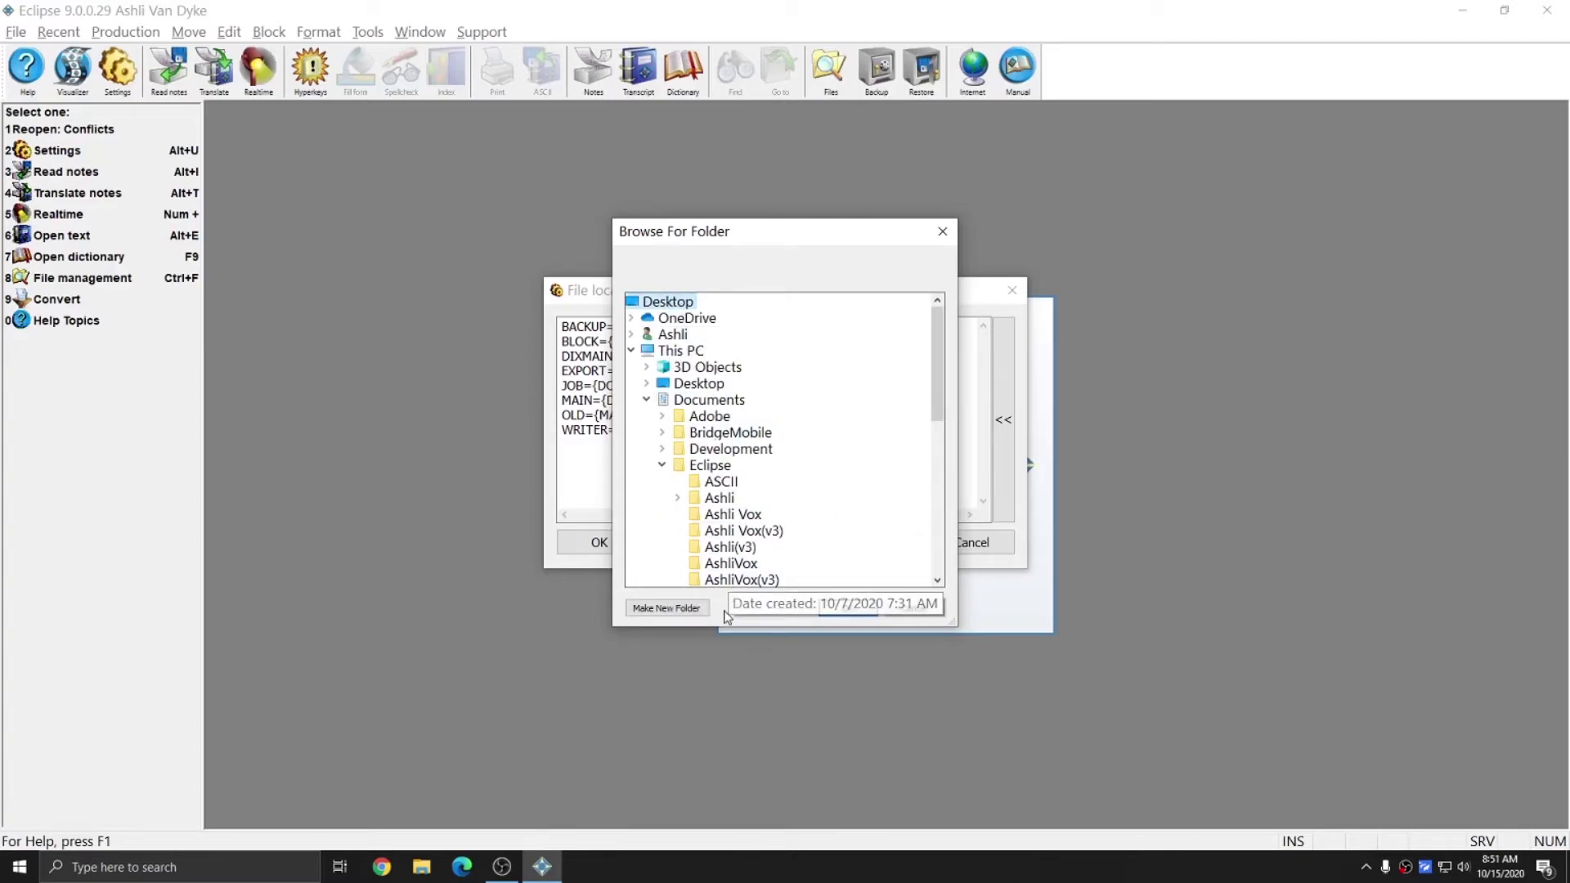
{"action": "left_click", "coordinate": [658, 610]}
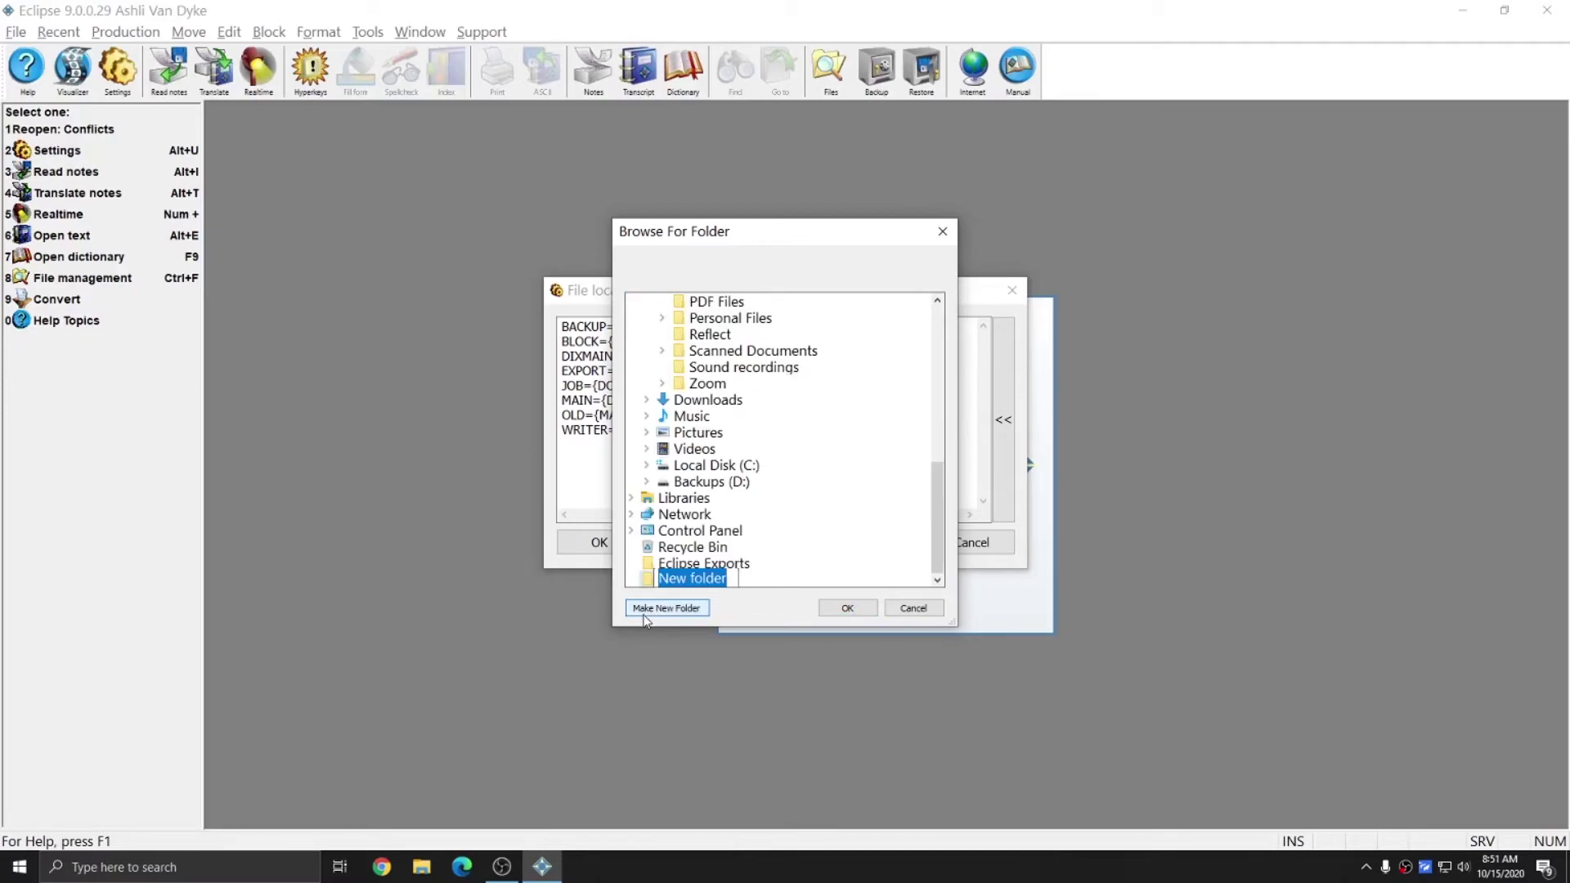
{"action": "type", "text": "Eclipse Imports"}
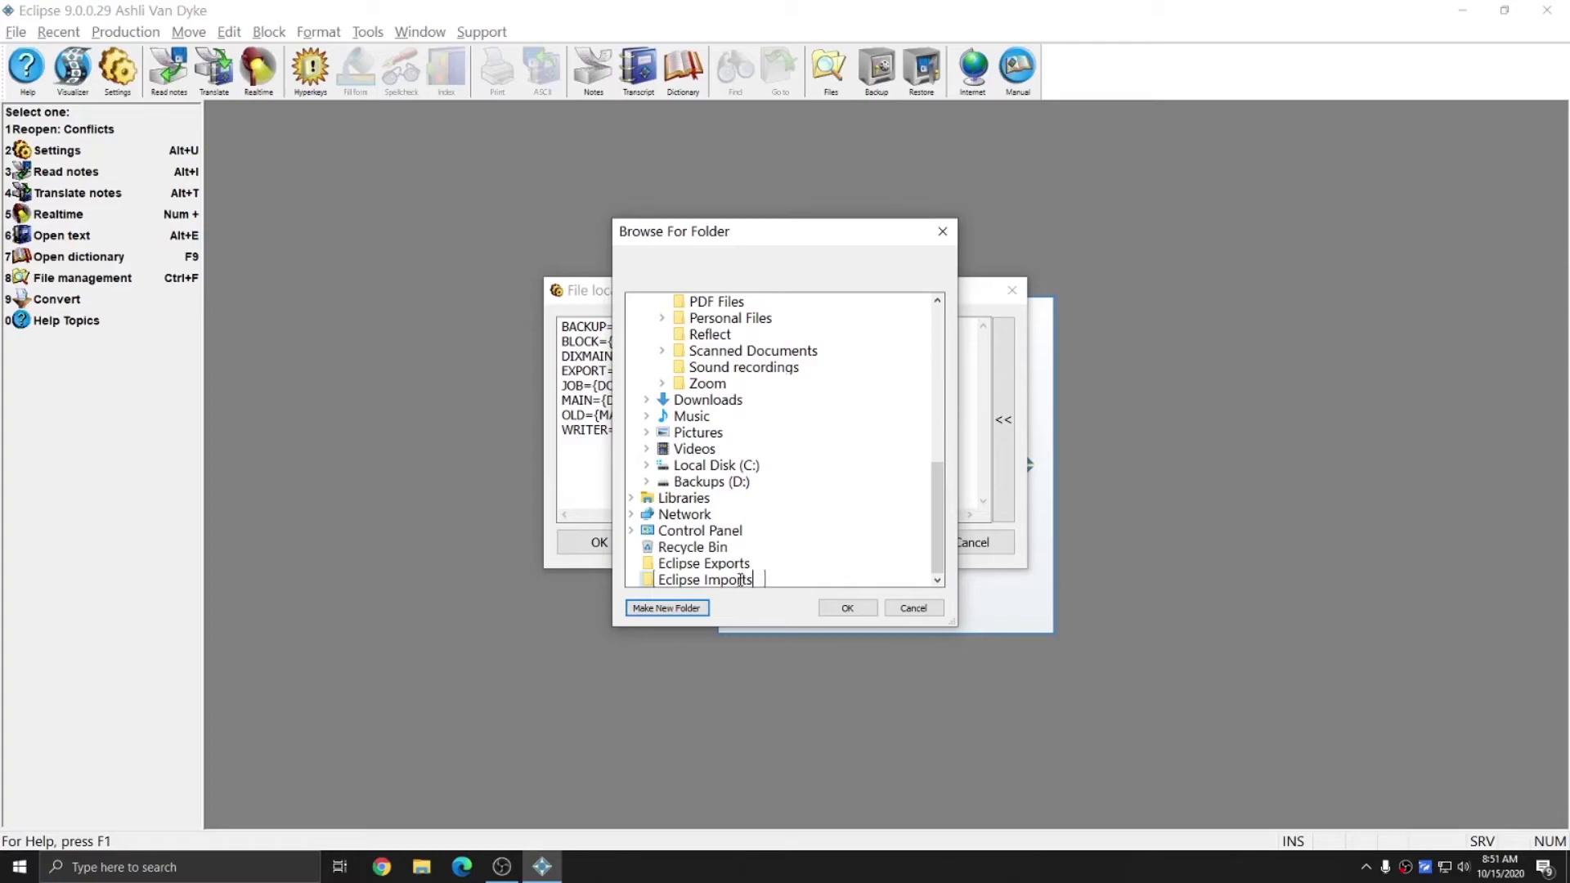
{"action": "key", "text": "Return"}
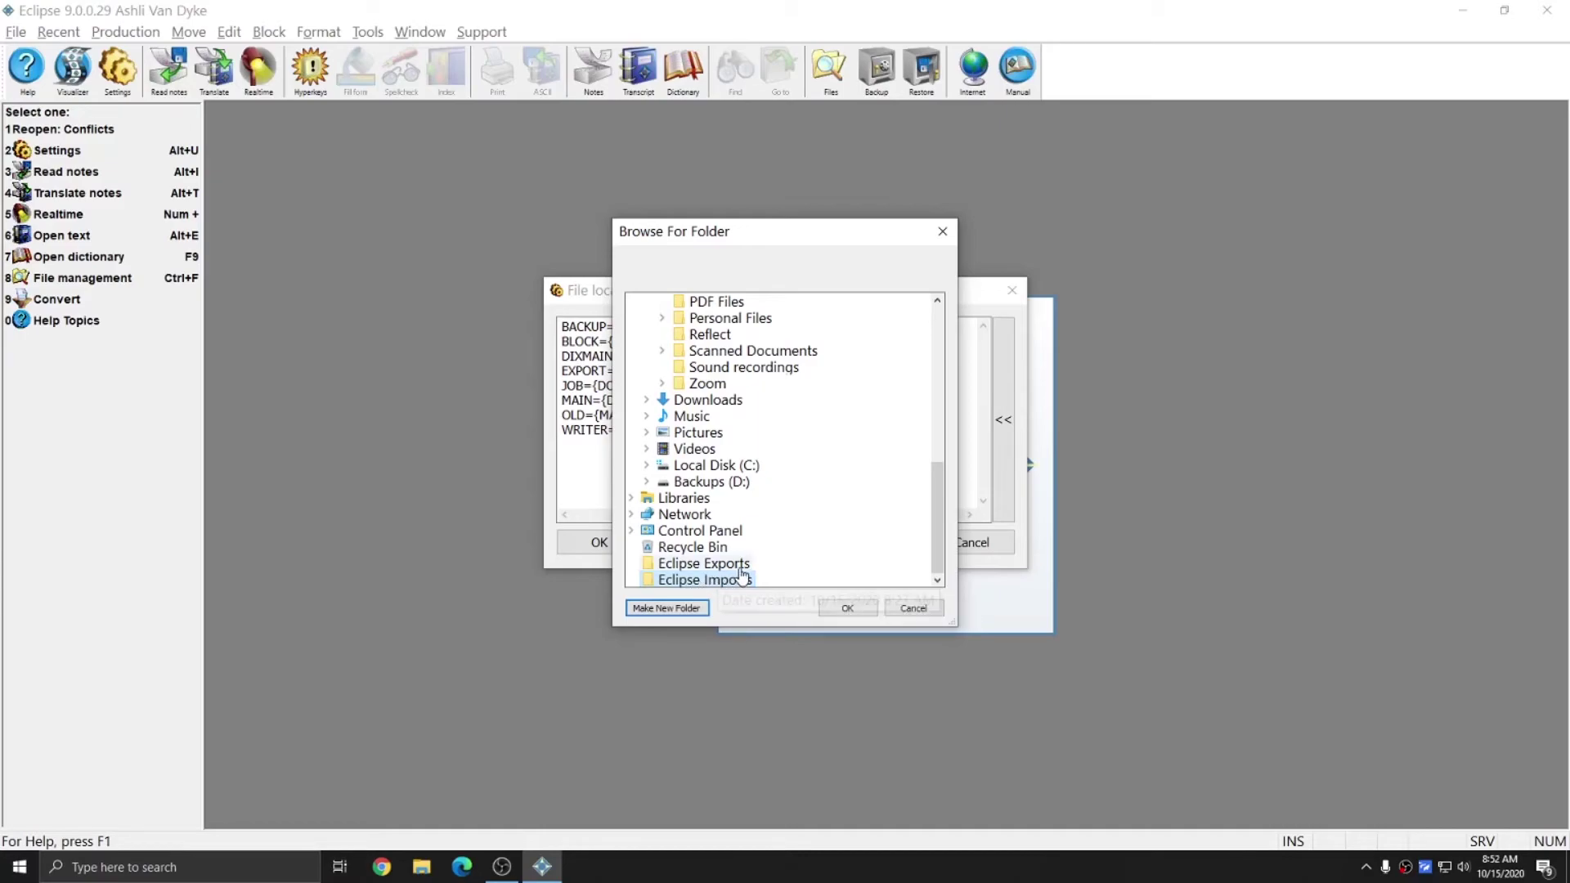
{"action": "left_click", "coordinate": [846, 610]}
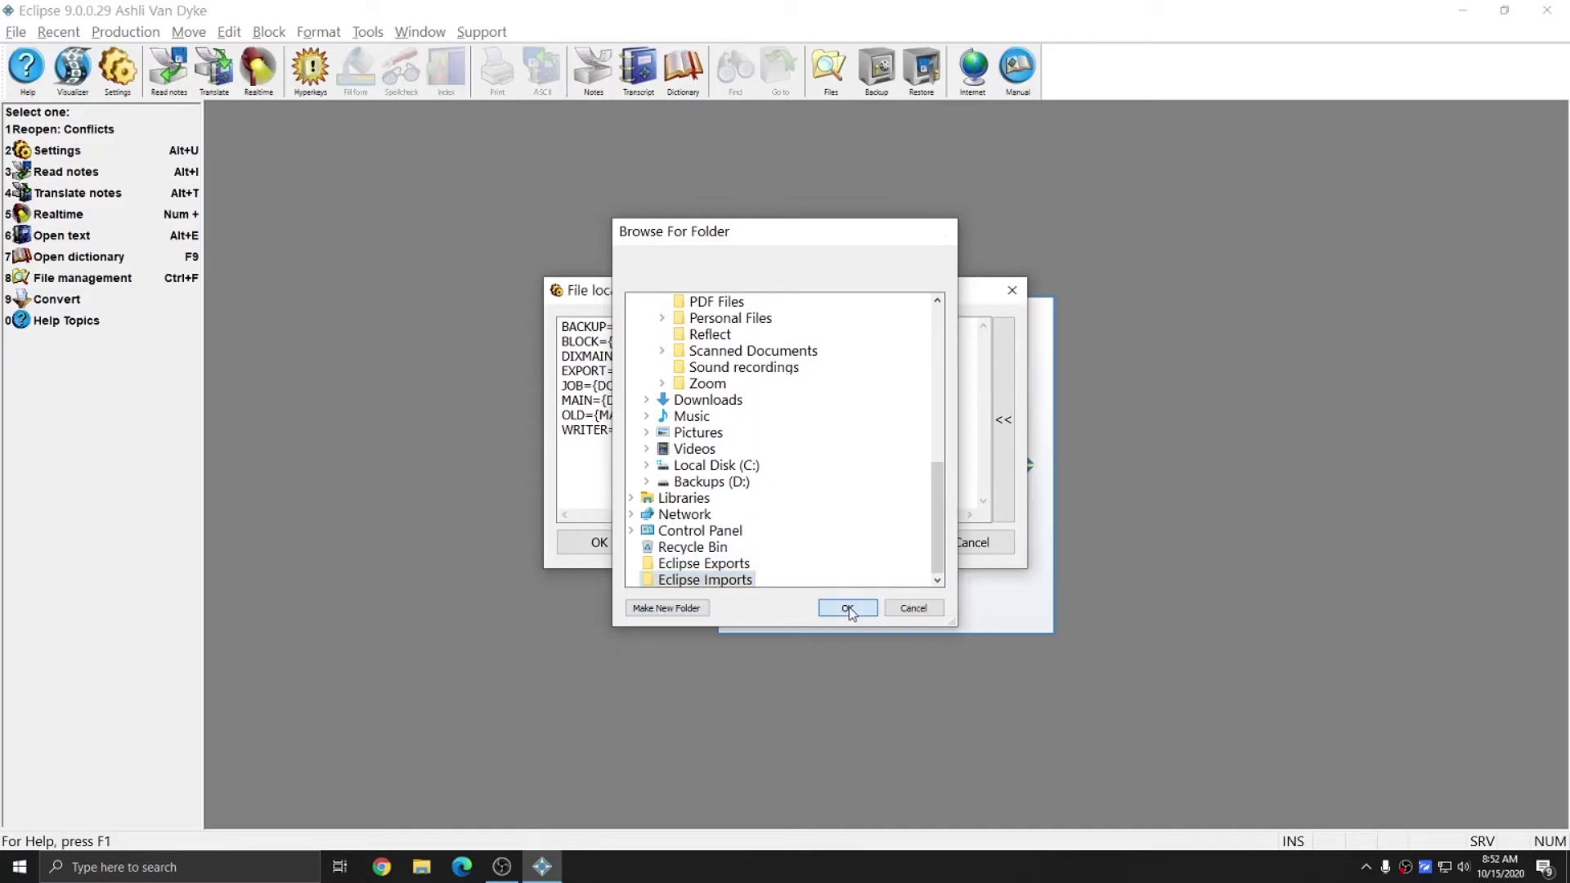
Check the new IMPORT path, save the file locations and close the user settings.
{"action": "left_click_drag", "start_coordinate": [561, 449], "coordinate": [826, 448]}
{"action": "left_click", "coordinate": [621, 448]}
{"action": "left_click", "coordinate": [828, 449]}
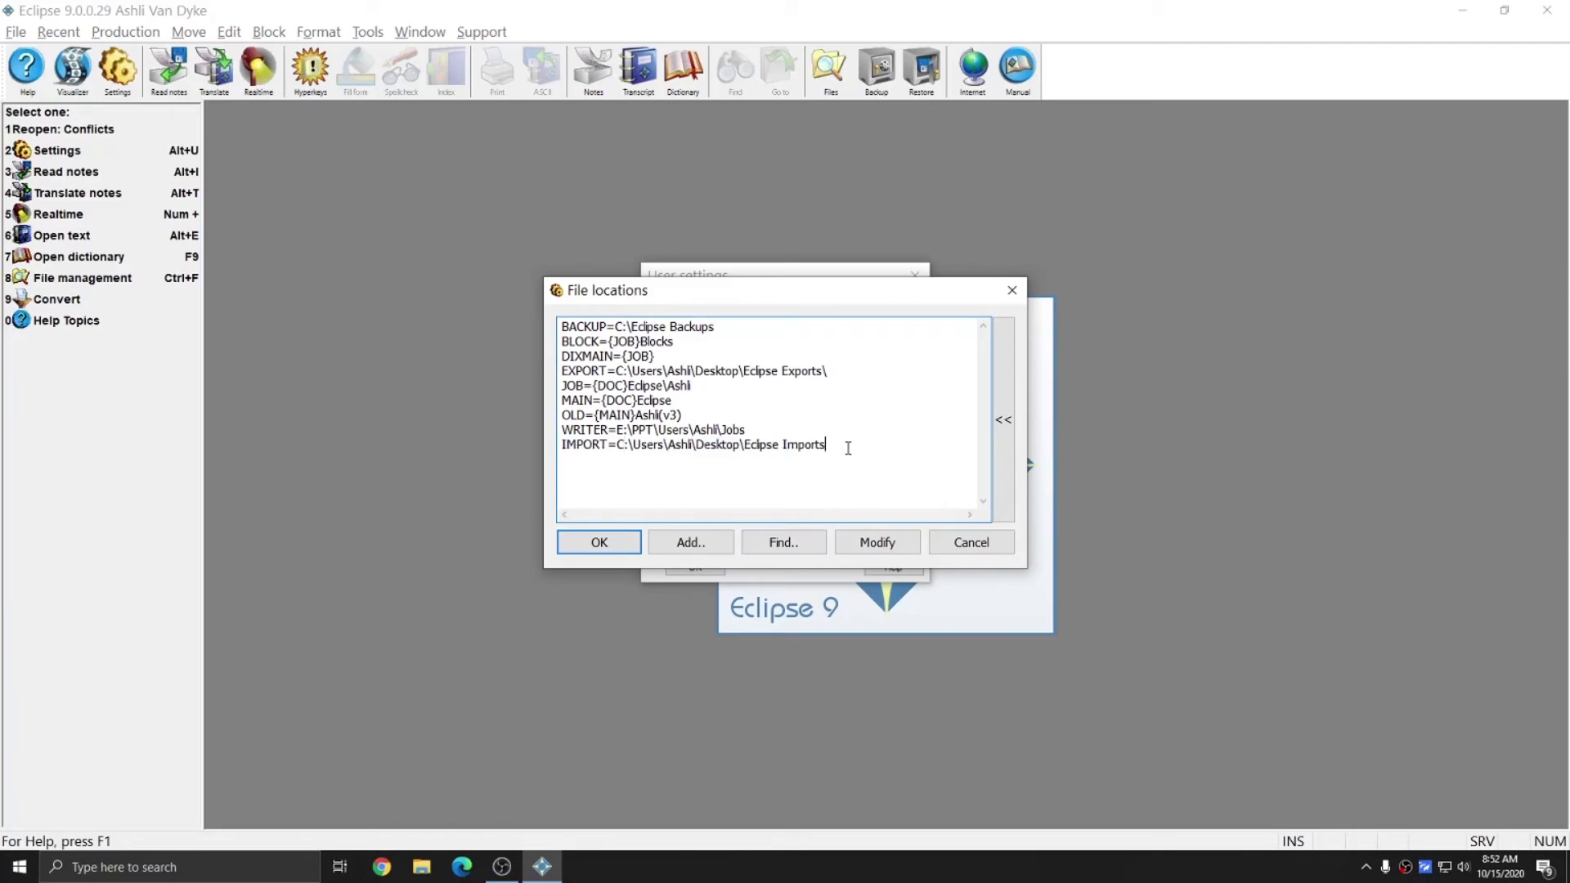
{"action": "left_click", "coordinate": [603, 546]}
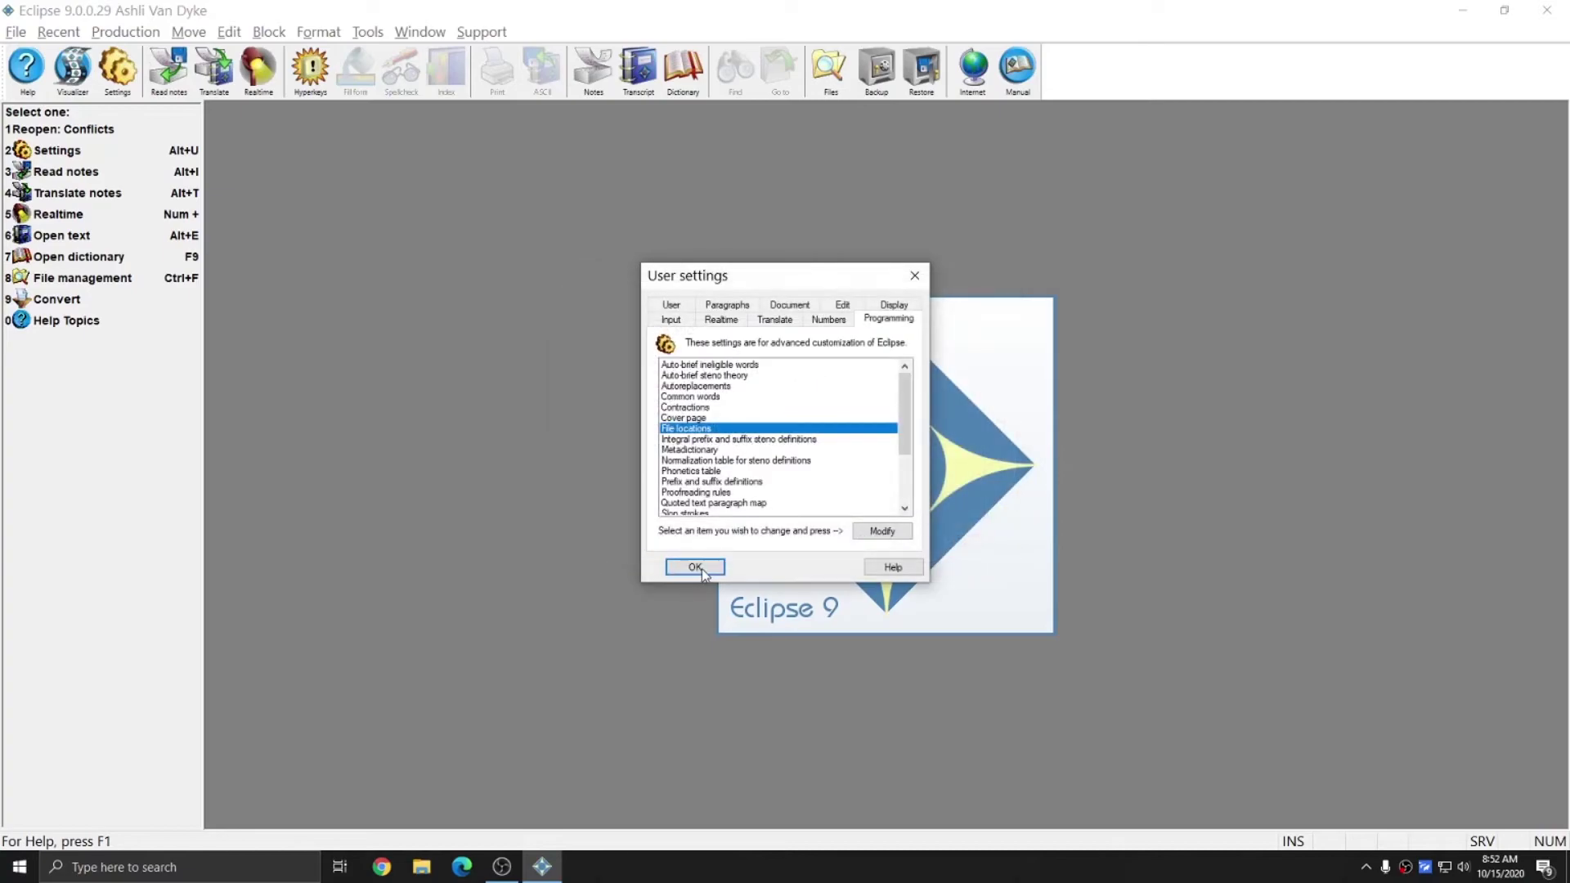
{"action": "left_click", "coordinate": [697, 567]}
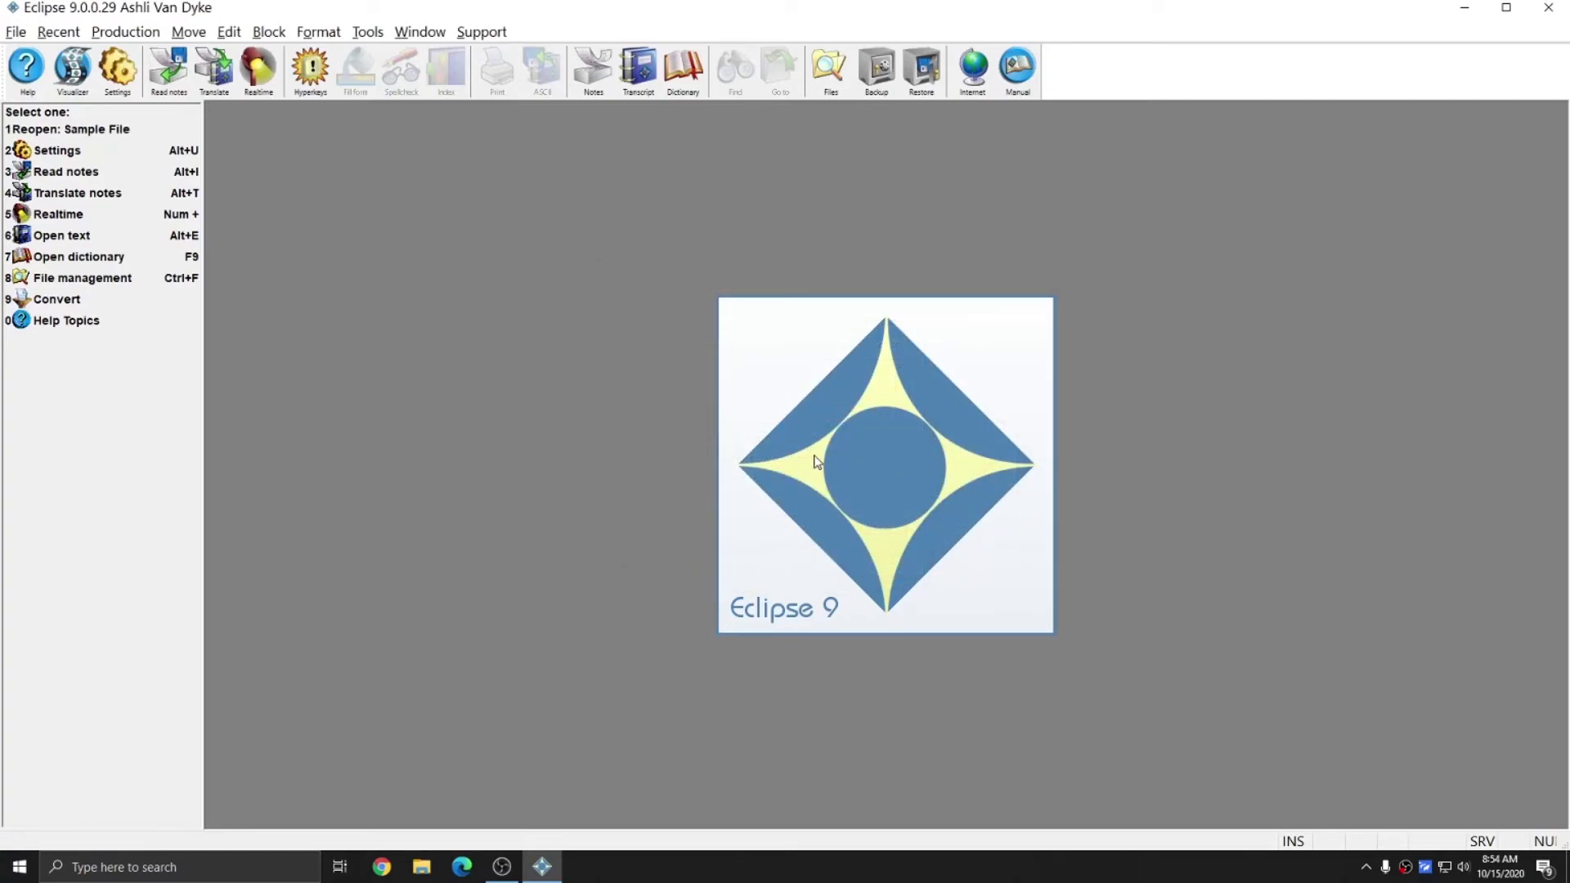
Create a new transcript file named Desktop Import.
{"action": "left_click", "coordinate": [637, 75]}
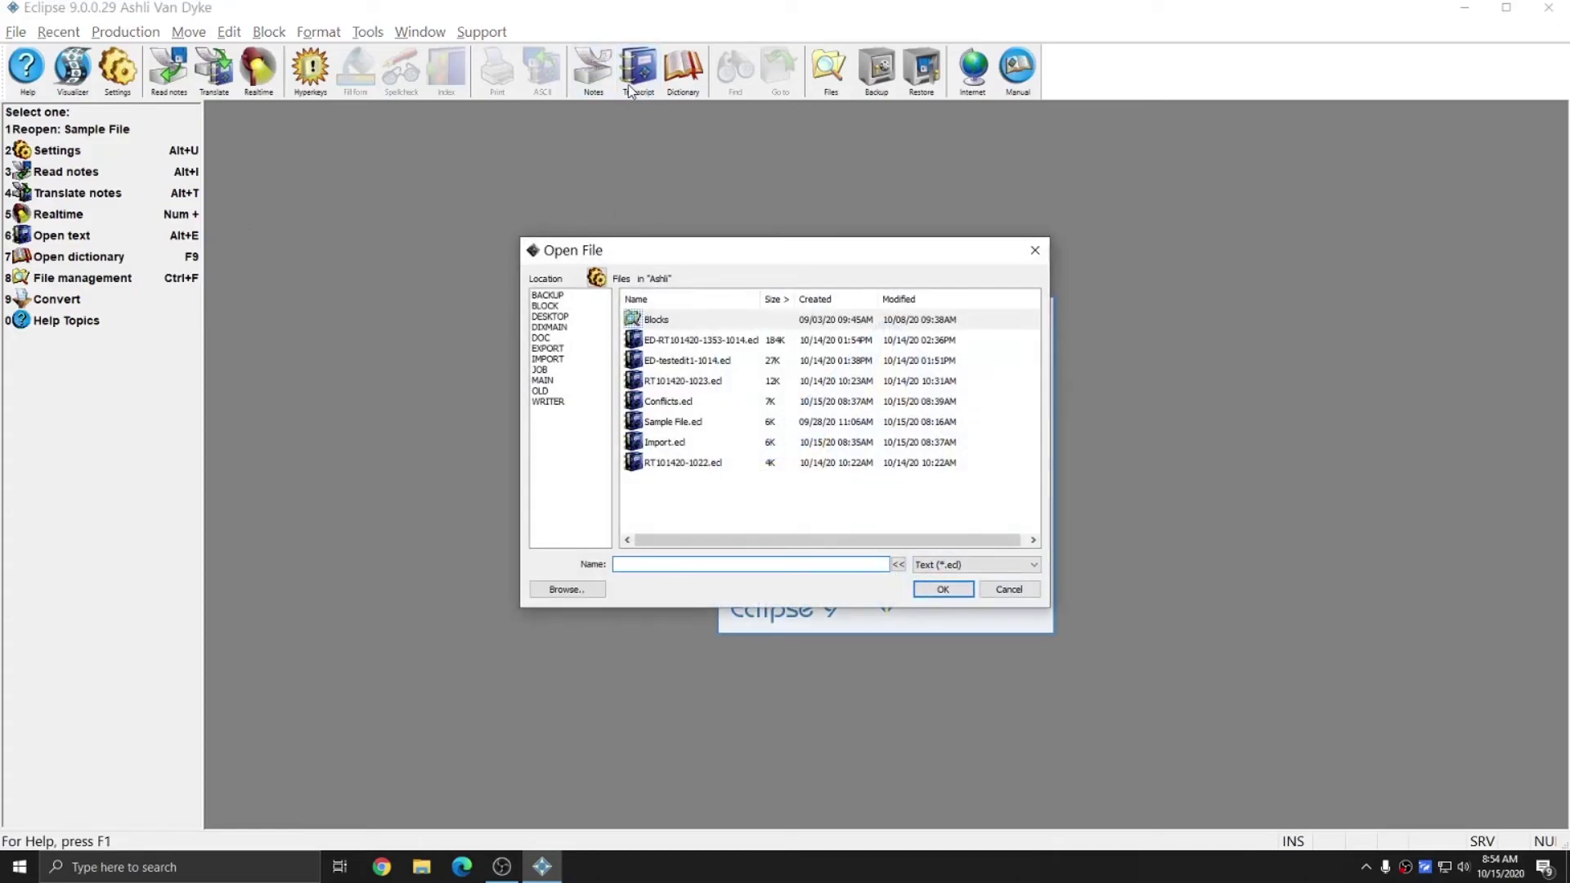
{"action": "type", "text": "Desktop Import"}
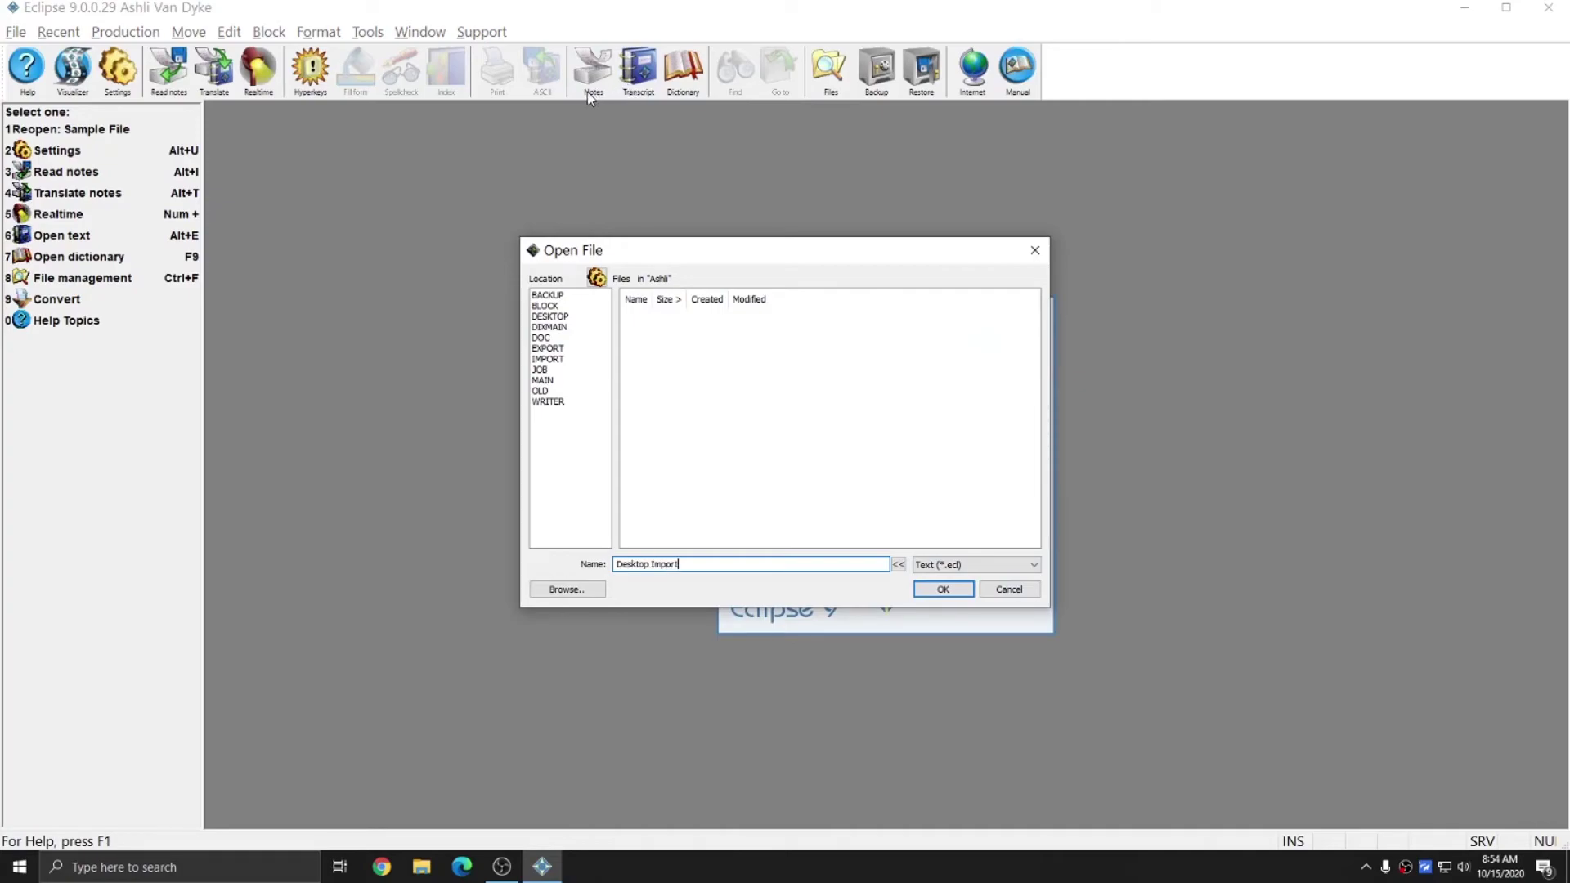
{"action": "key", "text": "Return"}
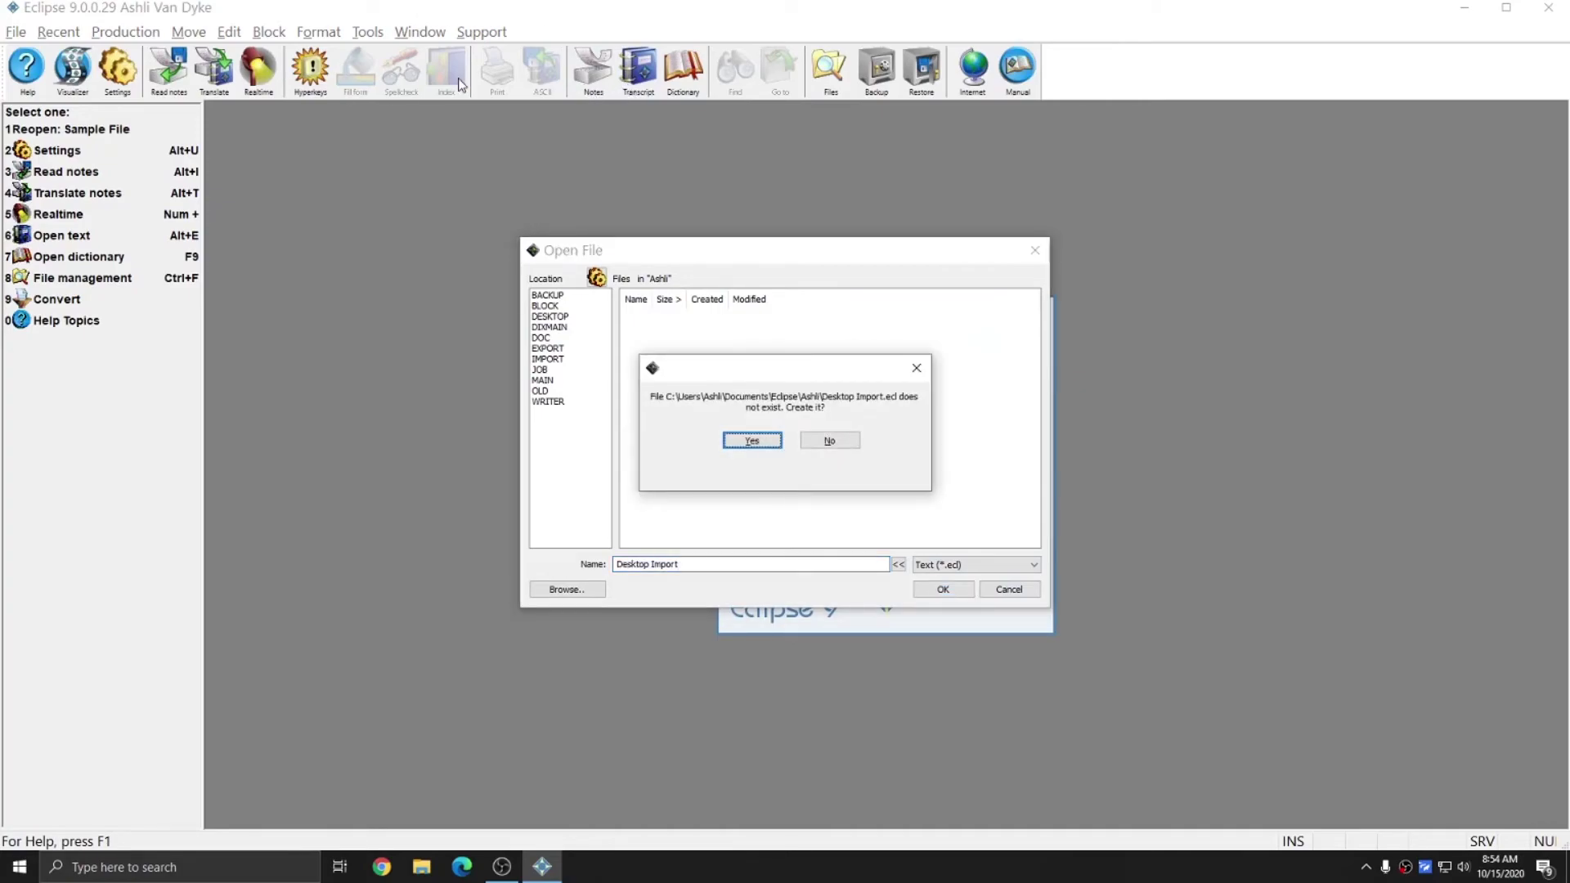
{"action": "left_click", "coordinate": [751, 440]}
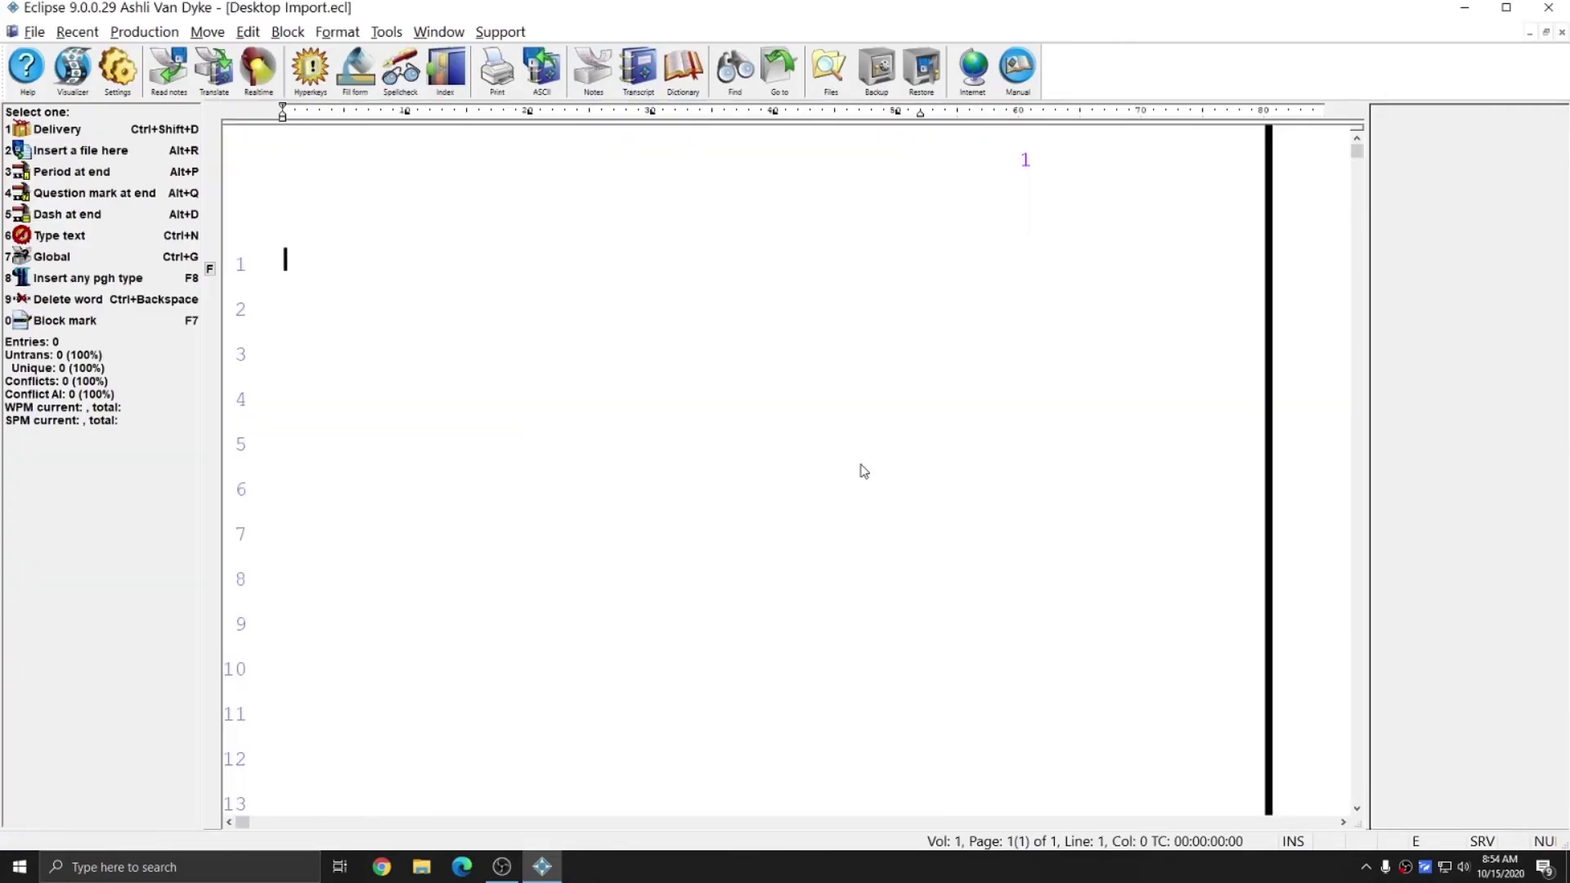
Import Sample File ECL.rtf from the Eclipse Imports folder as Rich Text Format / CRE and place the cursor on Florida in line 6.
{"action": "left_click", "coordinate": [35, 31]}
{"action": "left_click", "coordinate": [107, 243]}
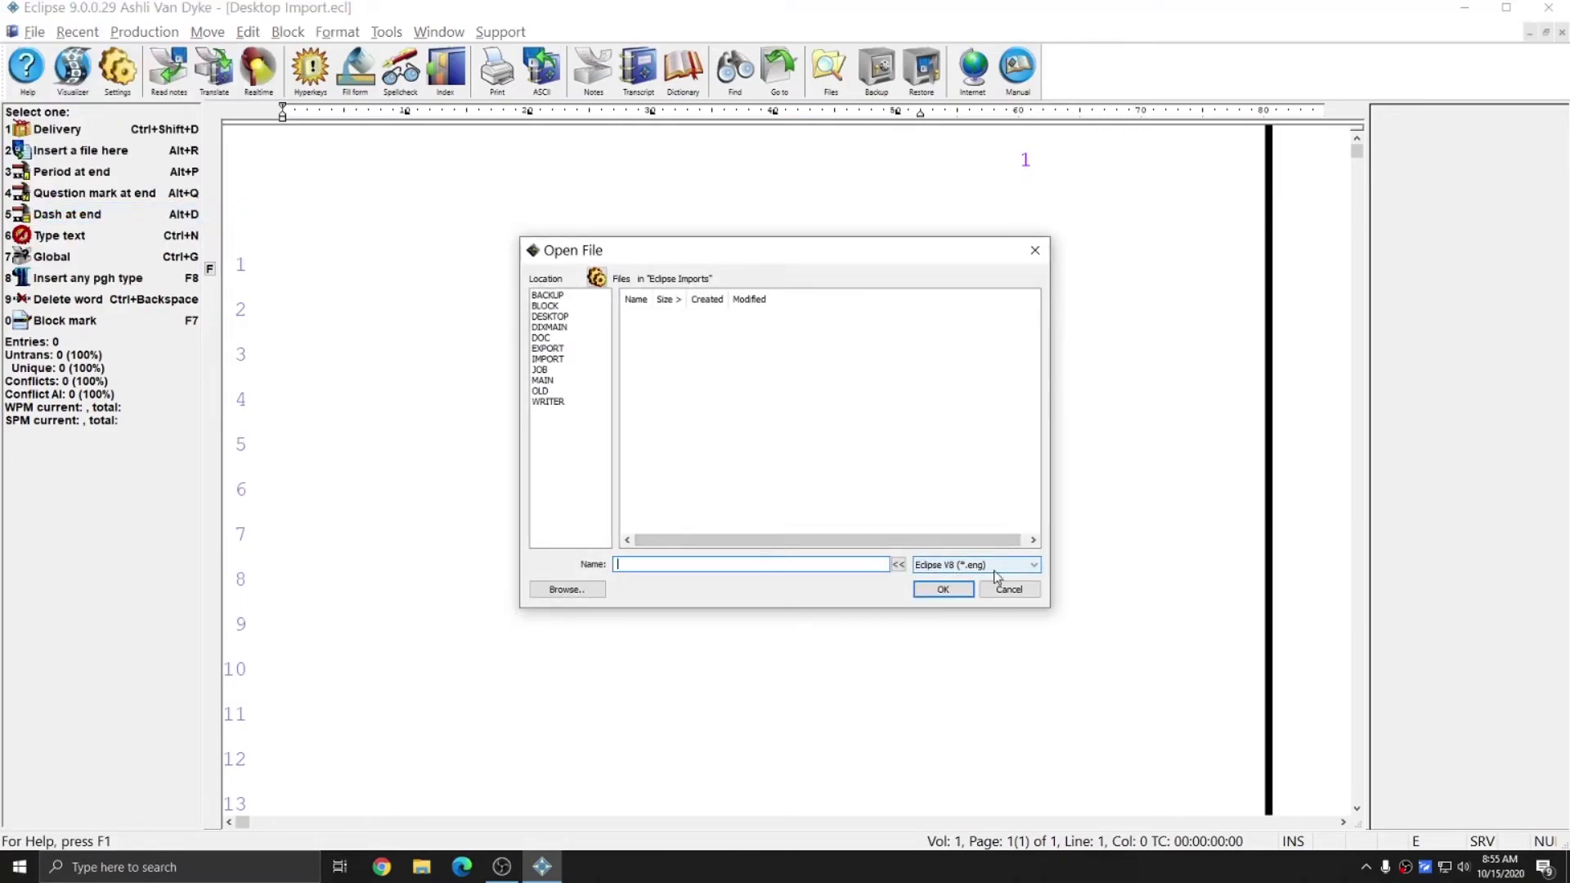
{"action": "left_click", "coordinate": [1034, 566]}
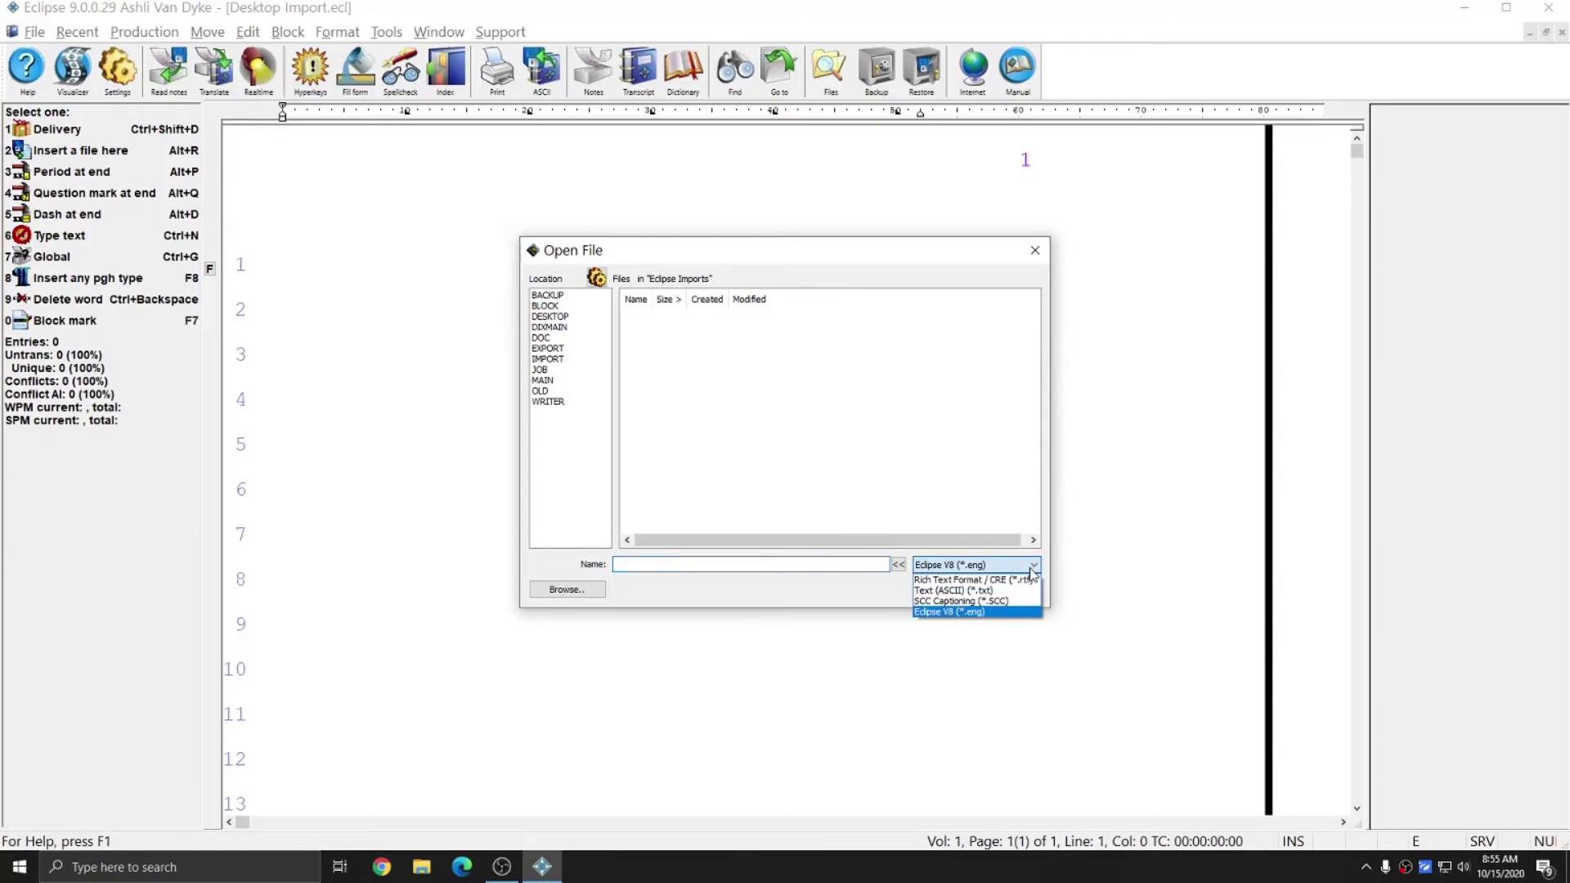
{"action": "left_click", "coordinate": [1014, 580]}
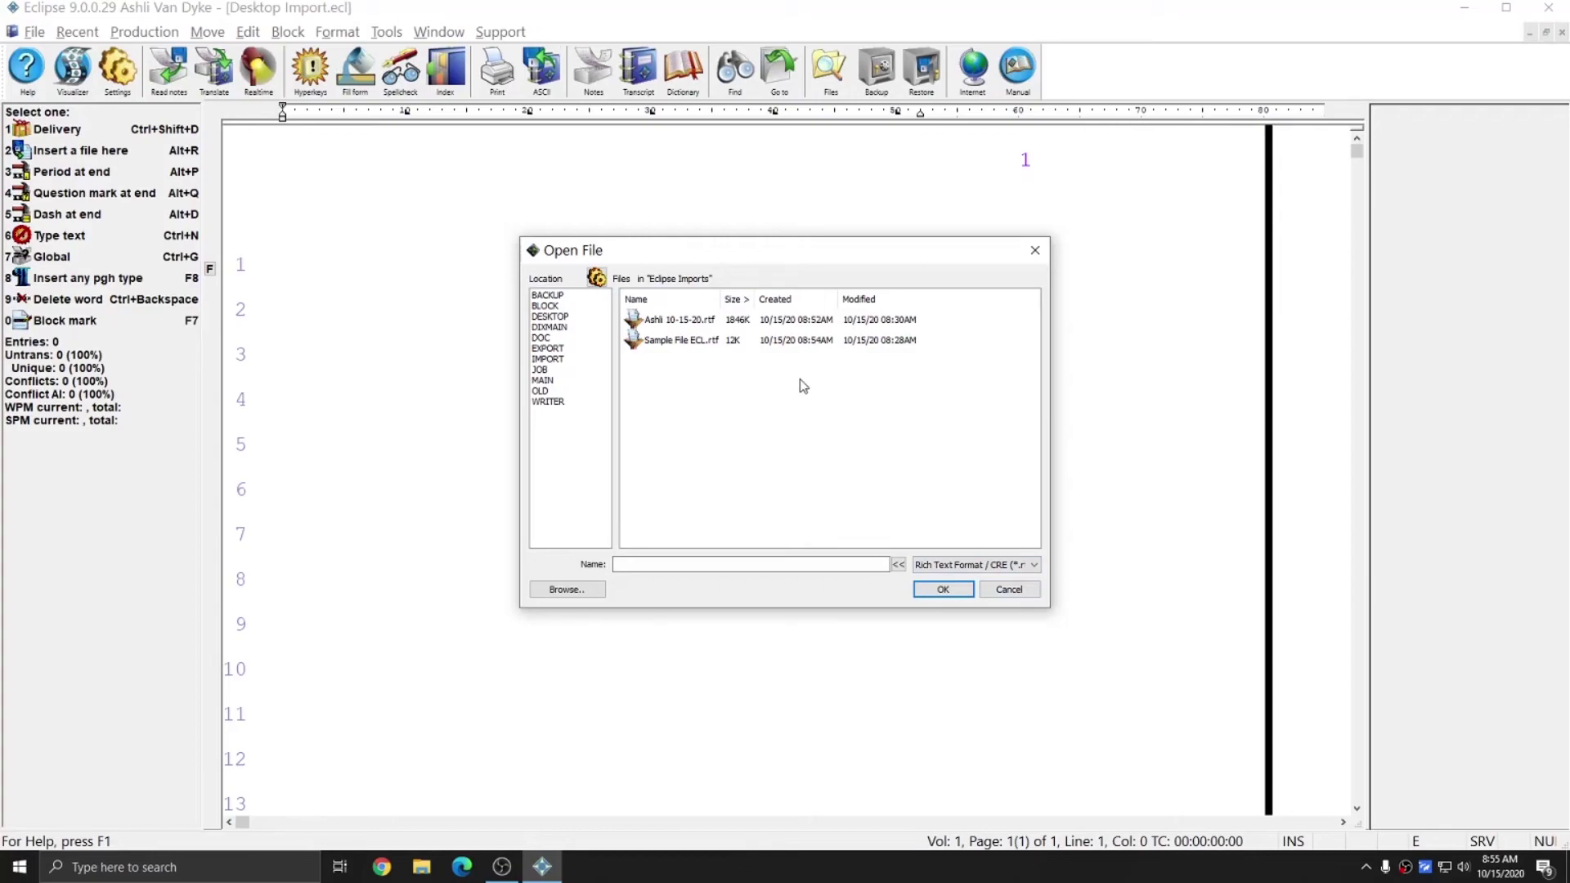
{"action": "left_click", "coordinate": [671, 323]}
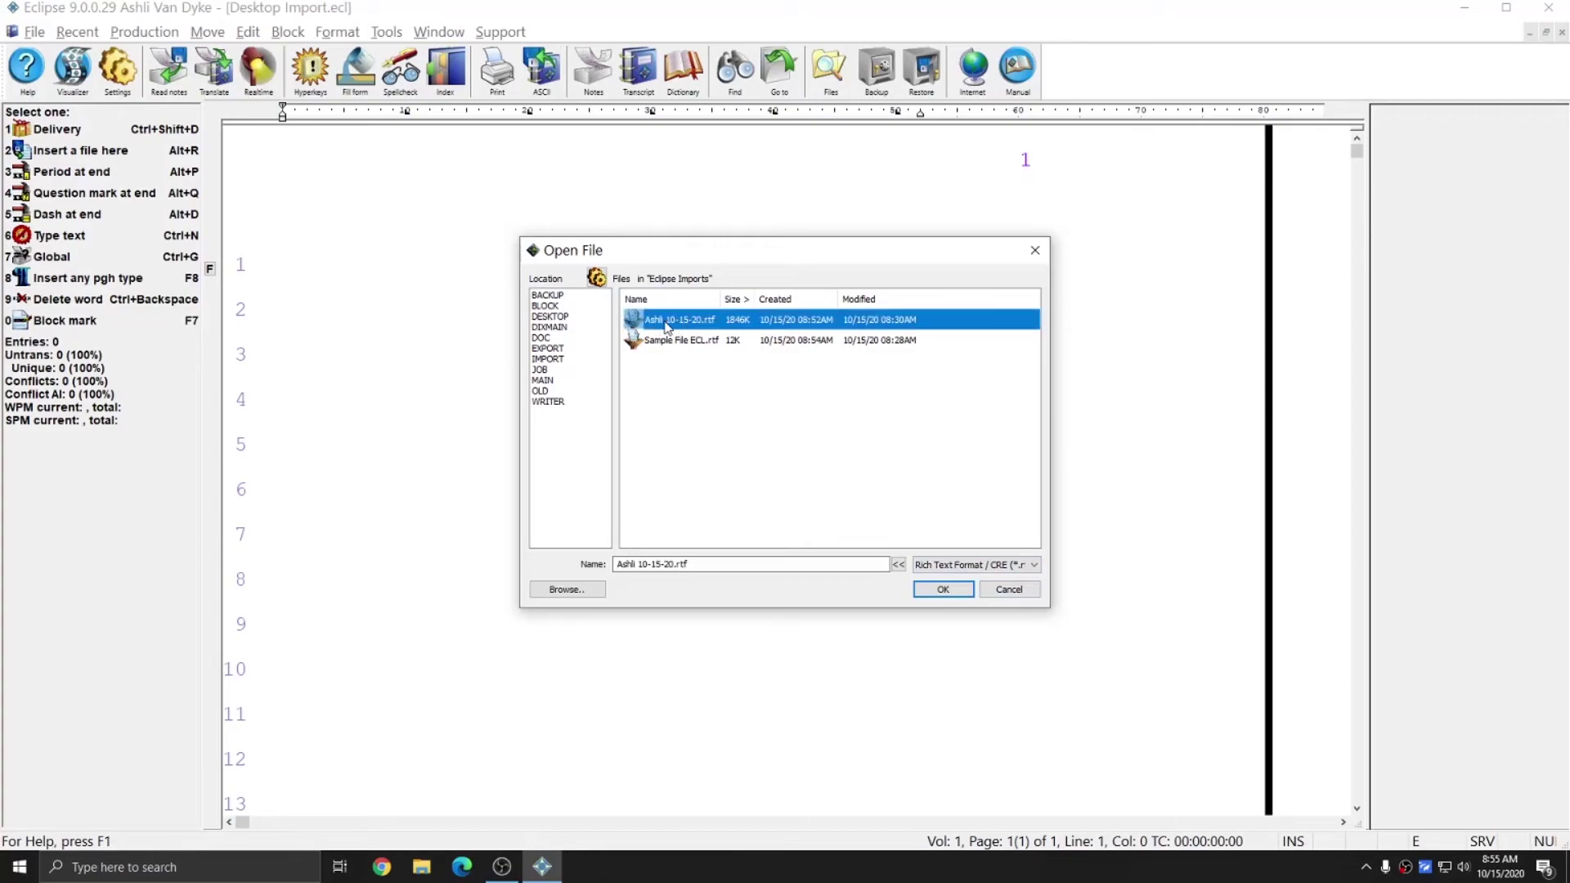
{"action": "left_click", "coordinate": [684, 345]}
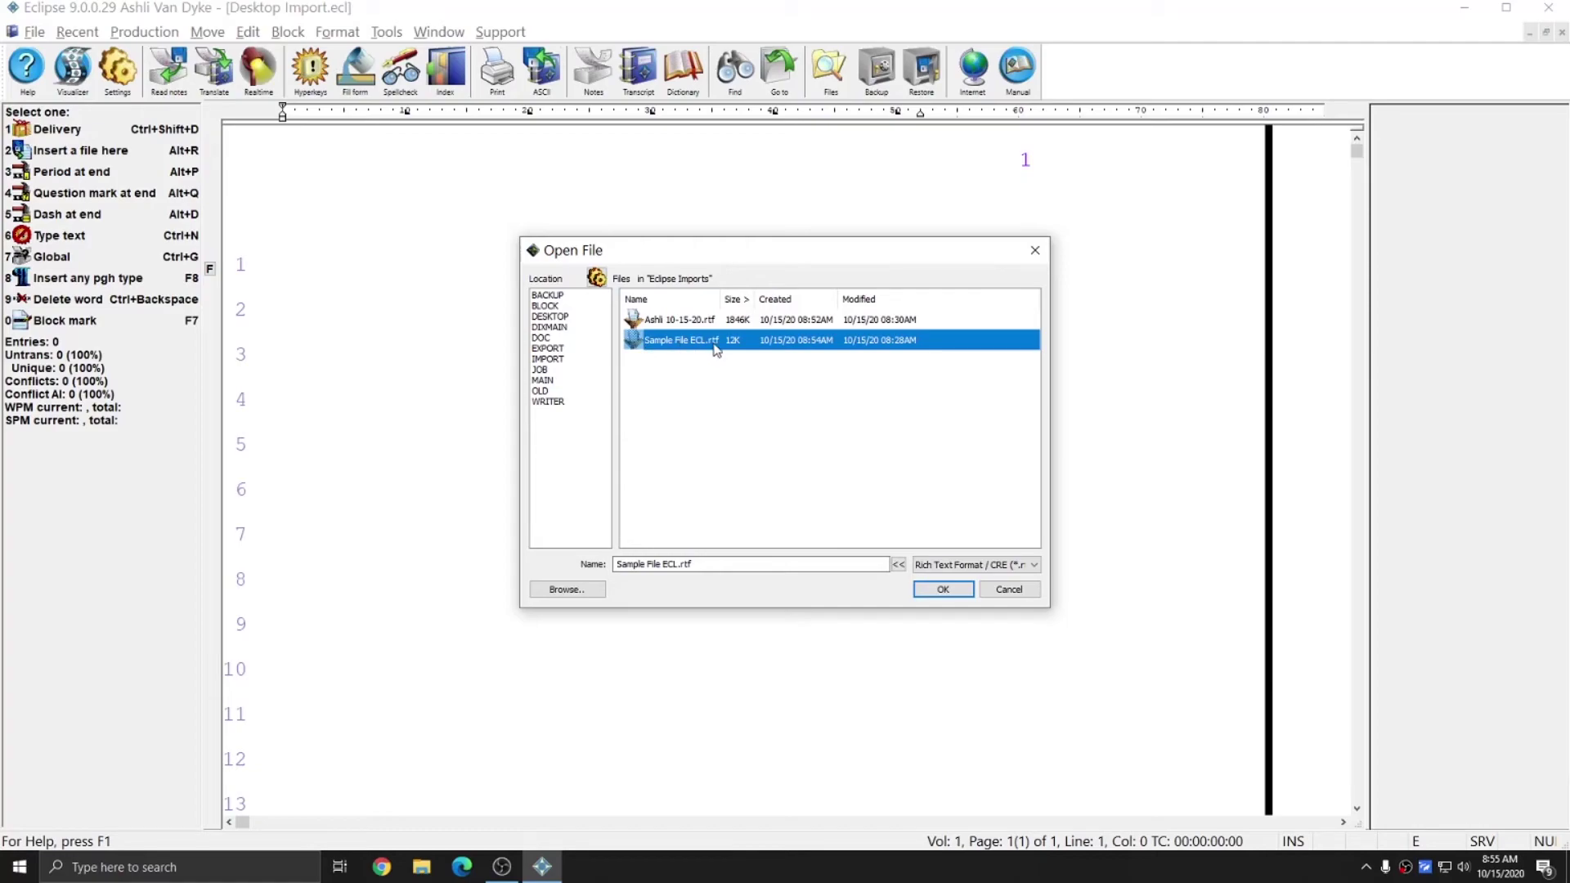
{"action": "left_click", "coordinate": [941, 589]}
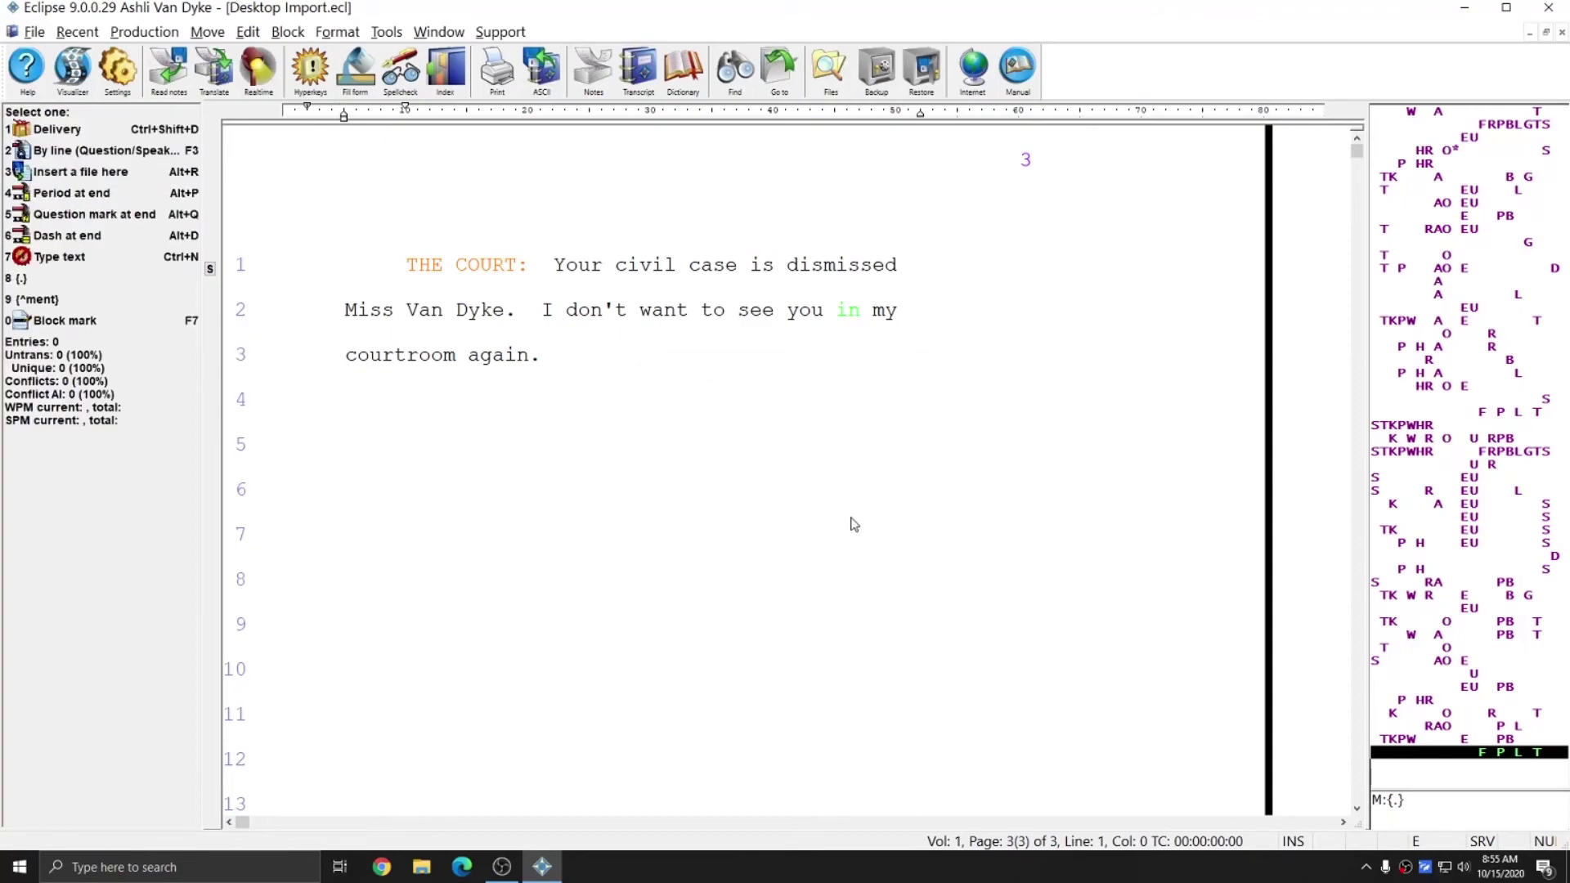
{"action": "key", "text": "ctrl+Home"}
{"action": "left_click", "coordinate": [569, 489]}
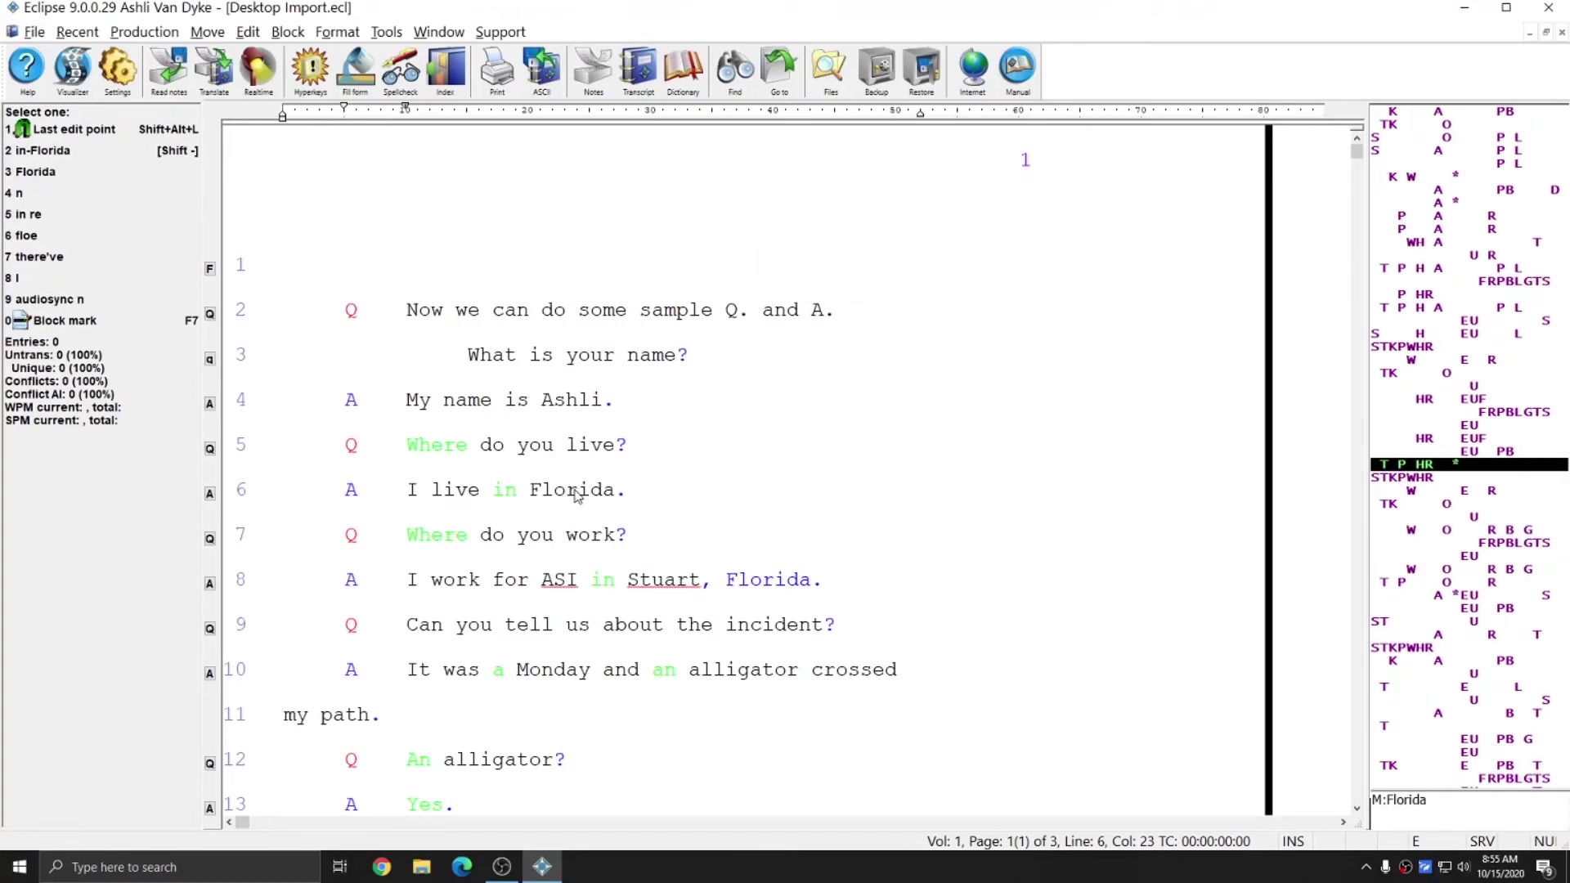